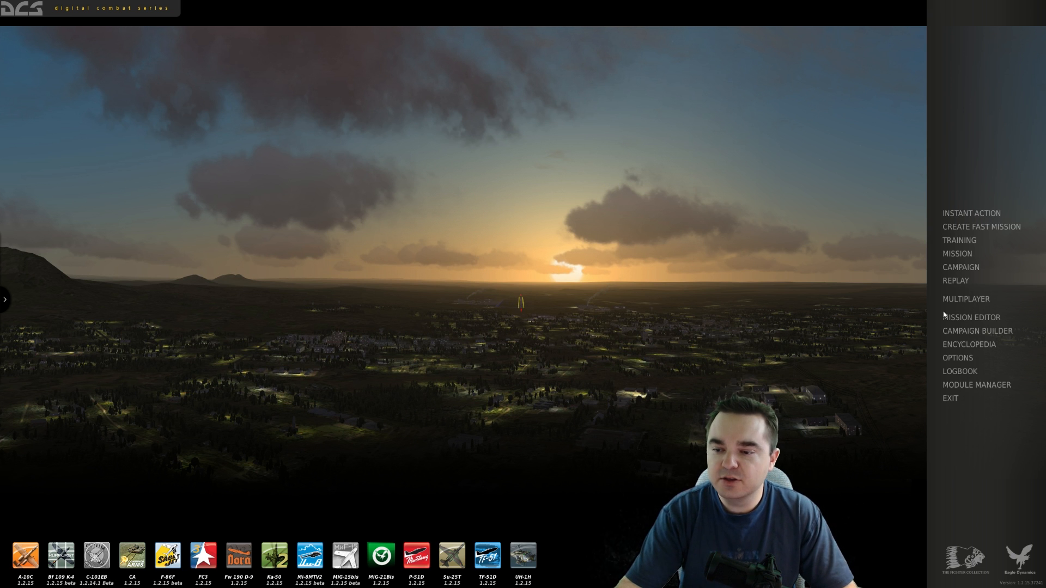
# - Open the mission editor and survey the Caucasus map from the Sochi coast across to Tbilisi
pyautogui.click(978, 321)
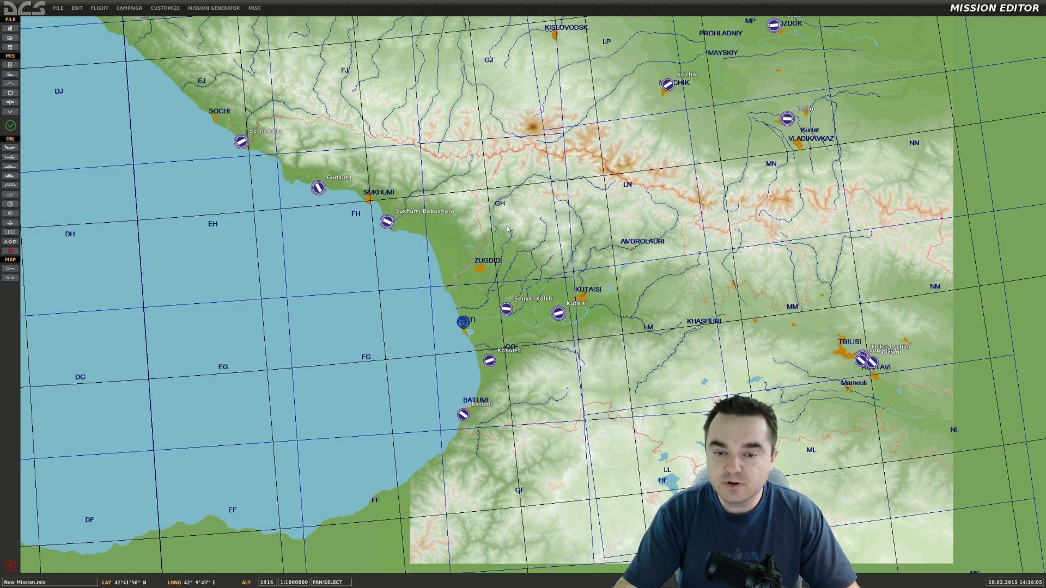
pyautogui.moveTo(498, 257); pyautogui.dragTo(593, 276)
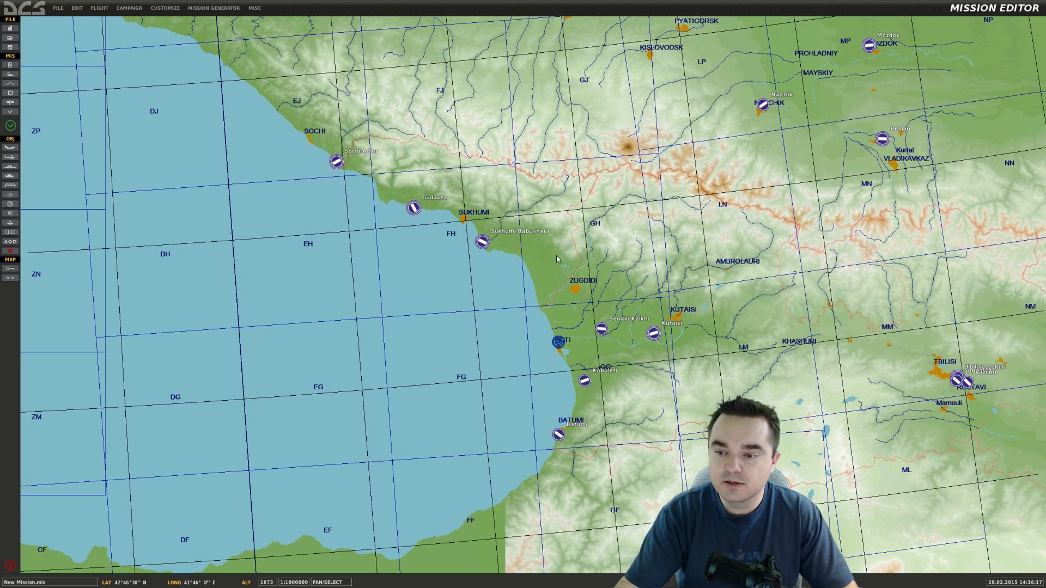
pyautogui.moveTo(560, 250); pyautogui.dragTo(586, 266, button='right')
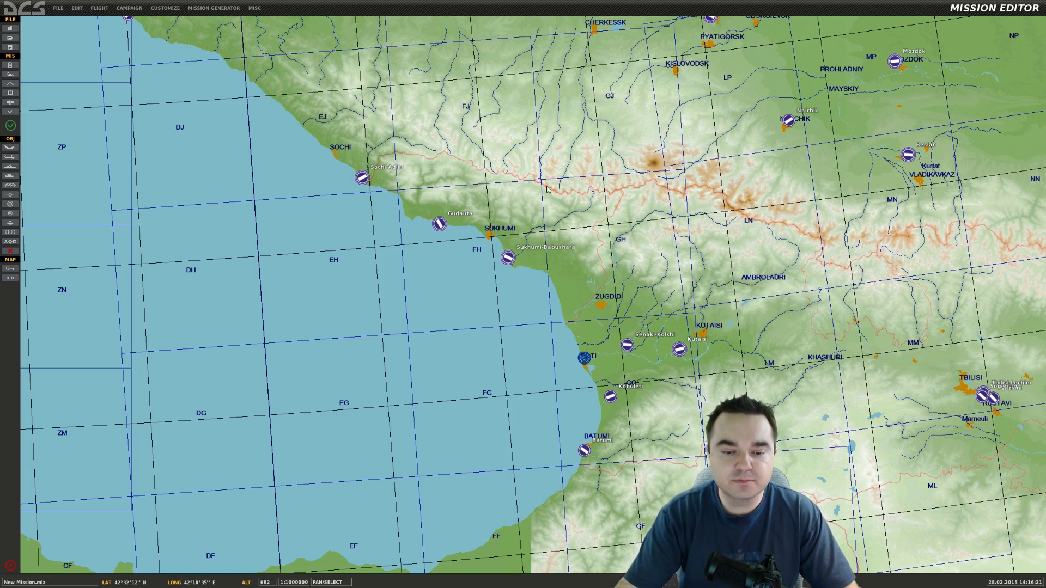
pyautogui.moveTo(688, 255); pyautogui.dragTo(556, 171)
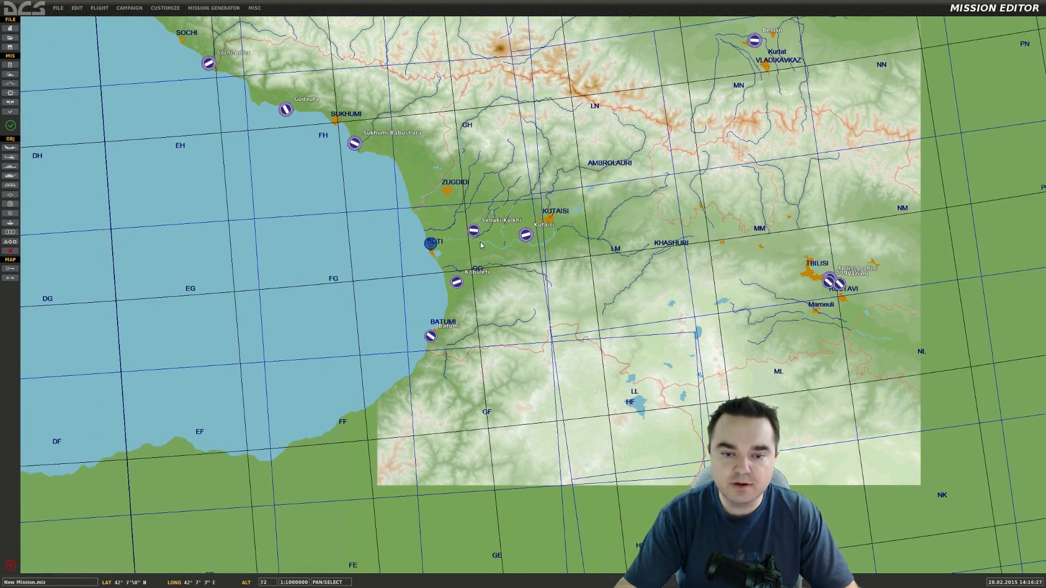
# - Examine the coast around Poti and the cluster of airfields beside Tbilisi at closer map scales
pyautogui.scroll(5, 480, 246)
pyautogui.scroll(-5, 484, 219)
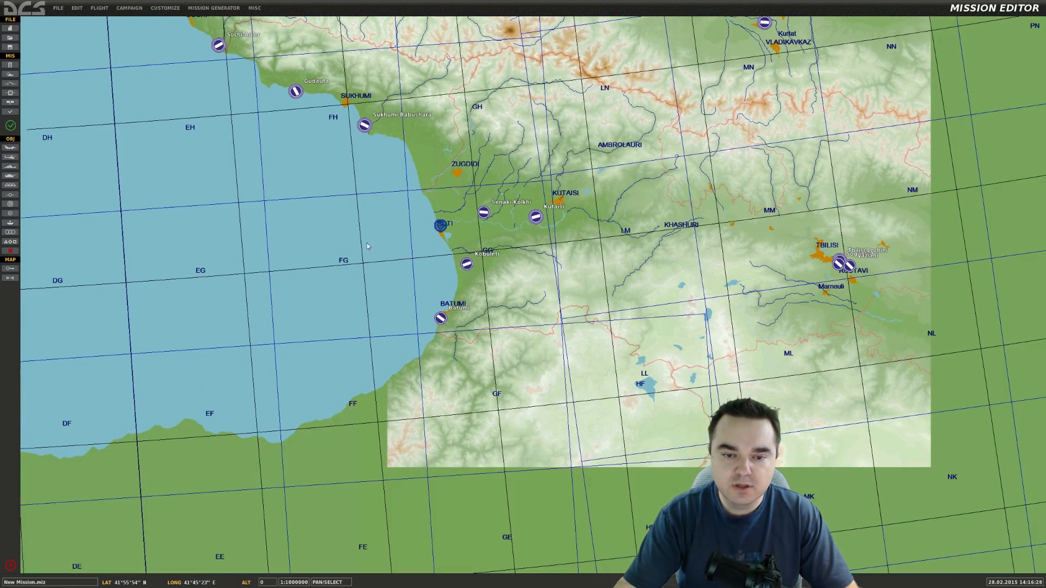
pyautogui.scroll(1, 854, 262)
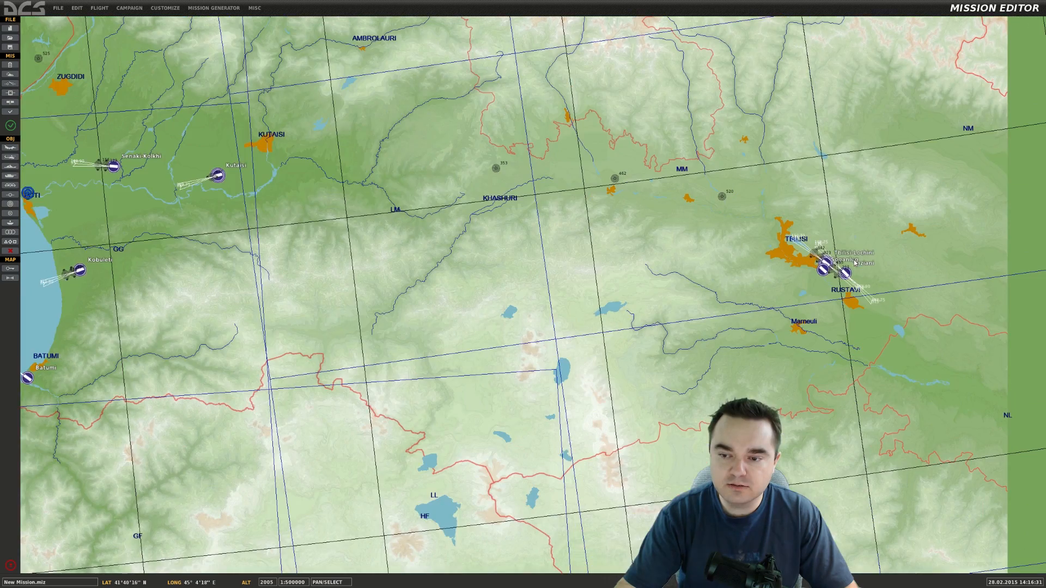
pyautogui.scroll(4, 684, 325)
pyautogui.scroll(-4, 453, 310)
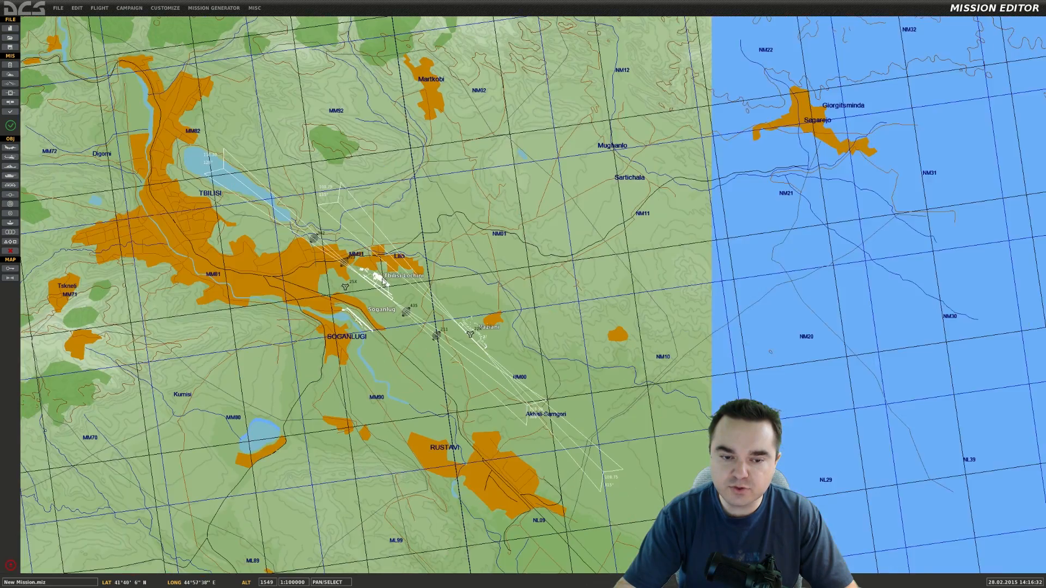
pyautogui.scroll(-1, 351, 271)
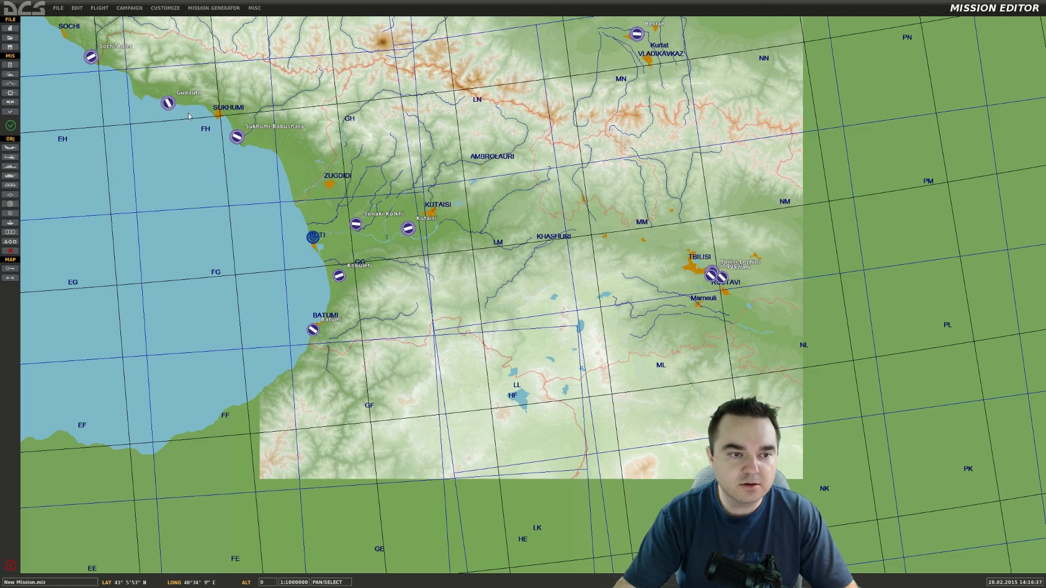
# - Inspect the runways, buildings and surroundings of the Sochi-Adler airfield in close detail
pyautogui.scroll(3, 88, 63)
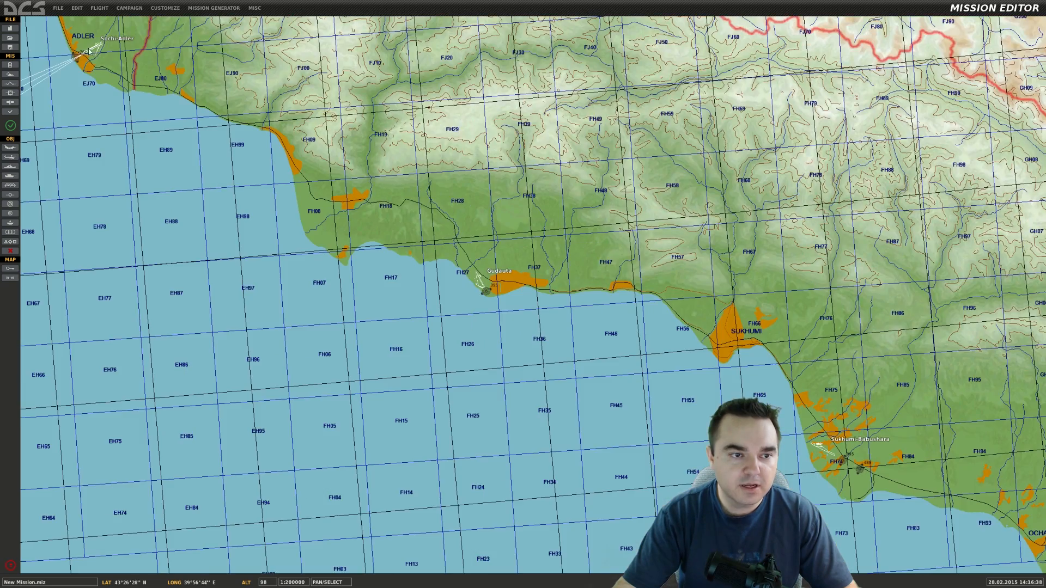
pyautogui.scroll(3, 85, 49)
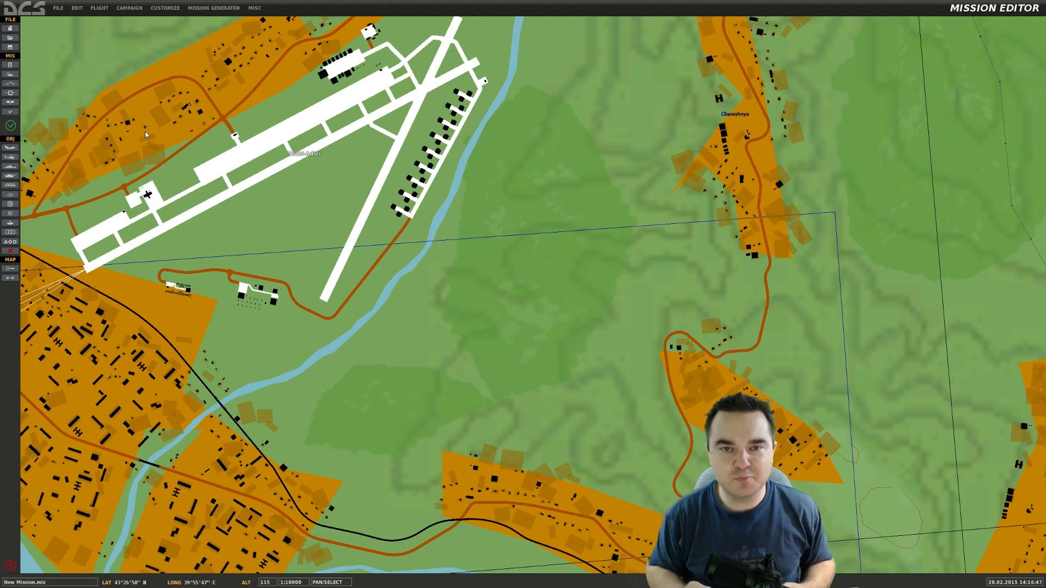
pyautogui.moveTo(145, 131); pyautogui.dragTo(399, 264)
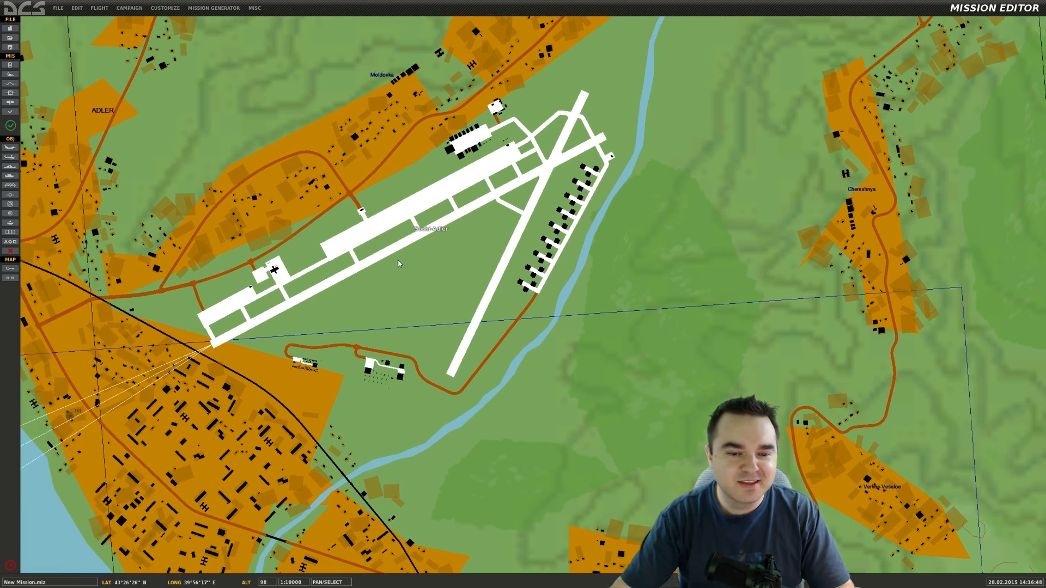
pyautogui.scroll(-5, 421, 259)
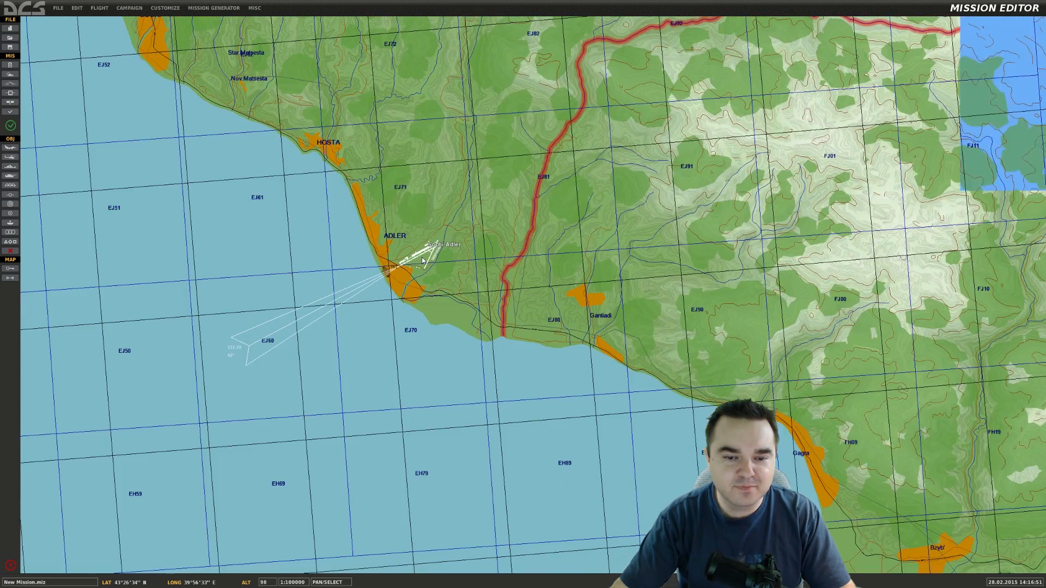
pyautogui.scroll(-2, 422, 261)
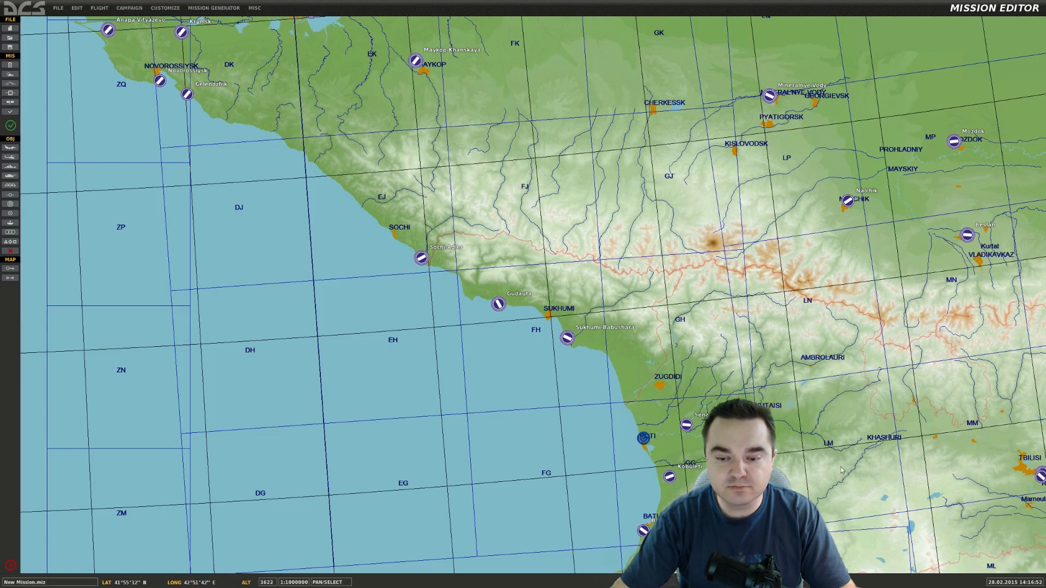
# - Measure the distance and bearing from the Sukhumi-Babushara airfield to Nalchik
pyautogui.moveTo(841, 470); pyautogui.dragTo(628, 314)
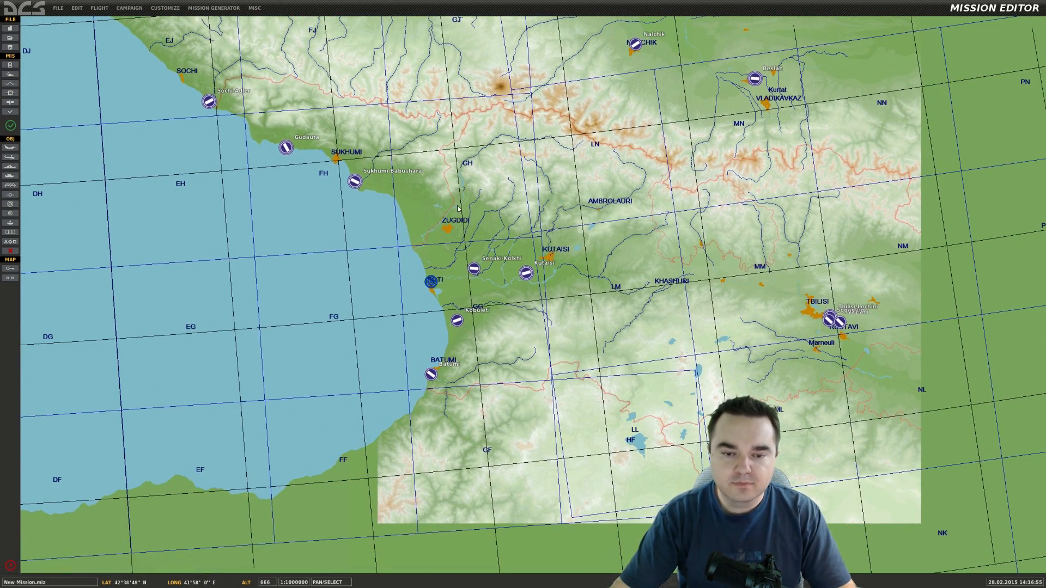
pyautogui.moveTo(466, 208); pyautogui.dragTo(515, 219)
pyautogui.moveTo(431, 170)
pyautogui.mouseDown(button='right')
pyautogui.moveTo(544, 278)
pyautogui.moveTo(713, 116)
pyautogui.mouseUp(button='right')
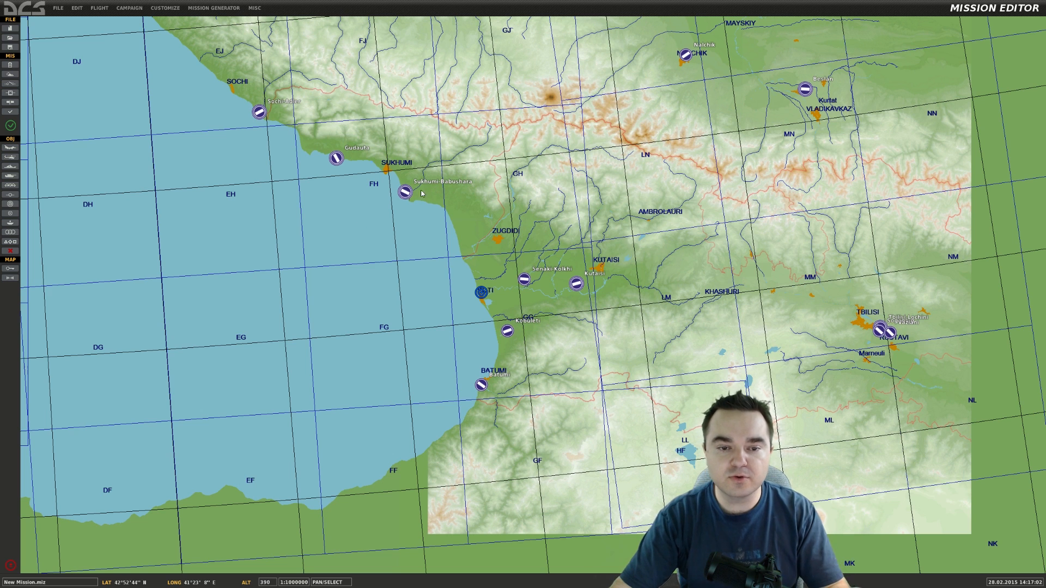
pyautogui.moveTo(406, 191); pyautogui.dragTo(687, 58, button='right')
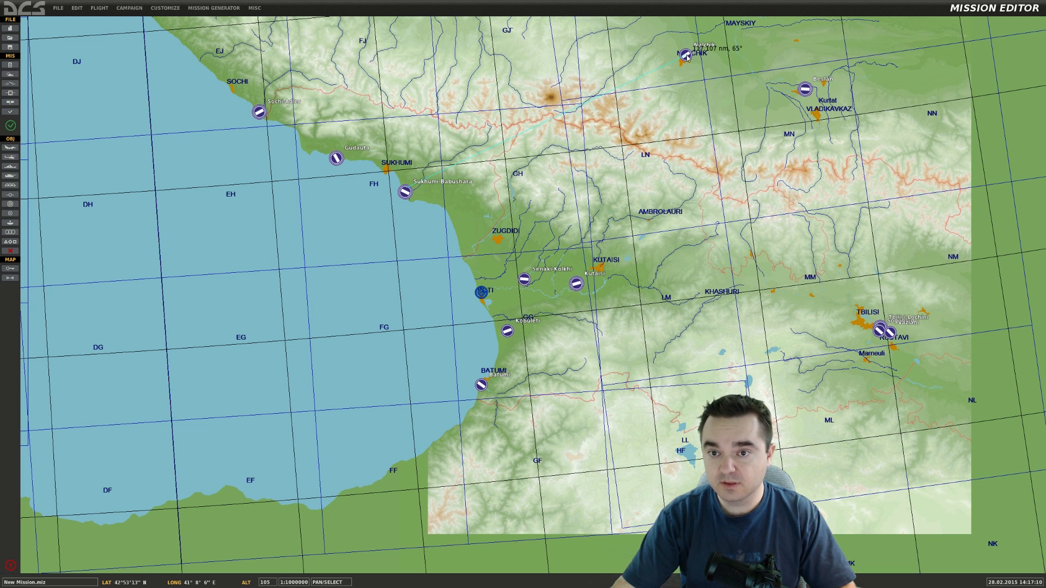
pyautogui.moveTo(688, 58); pyautogui.dragTo(687, 57, button='right')
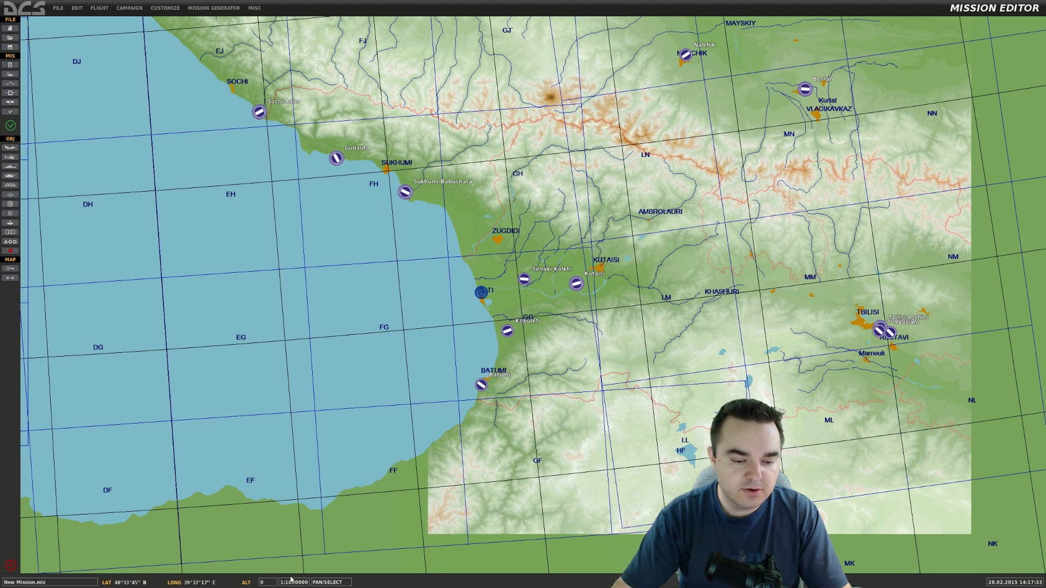
# - Compare the map detail at different scales along the Kobuleti coast and in the mountains north of Kutaisi
pyautogui.scroll(10, 499, 344)
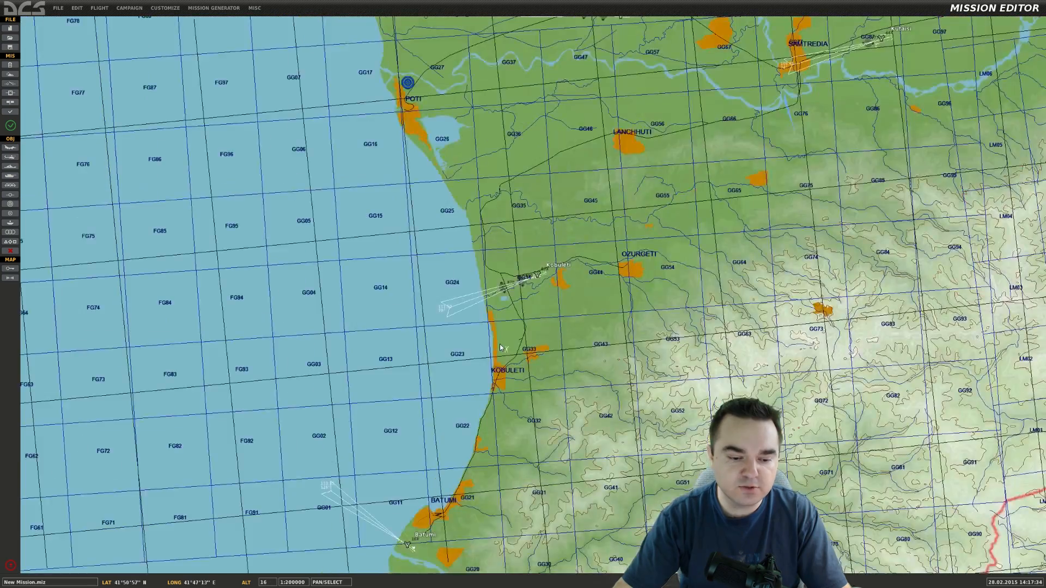
pyautogui.scroll(-8, 554, 325)
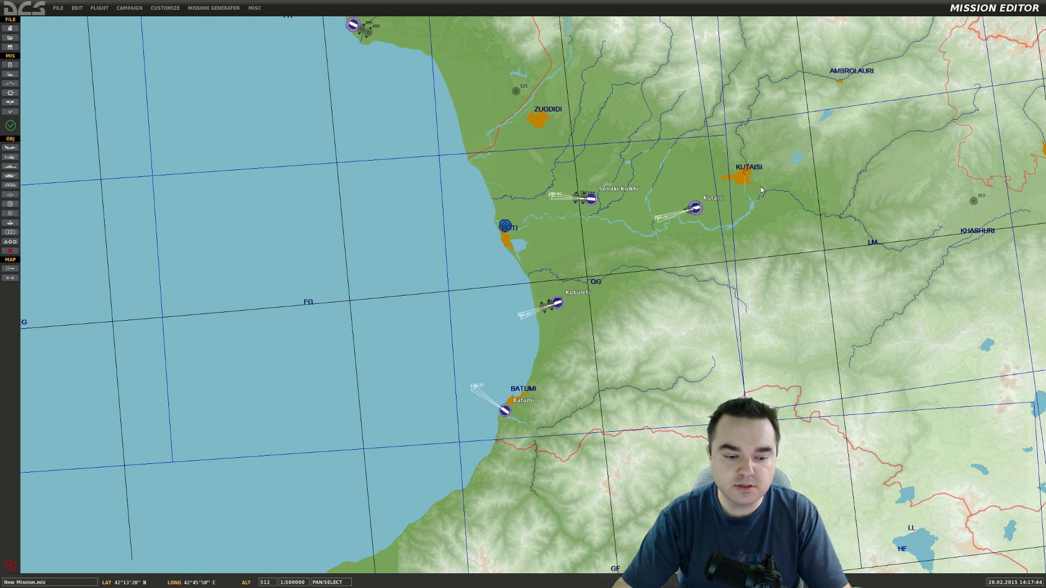
pyautogui.moveTo(761, 190); pyautogui.dragTo(518, 427, button='right')
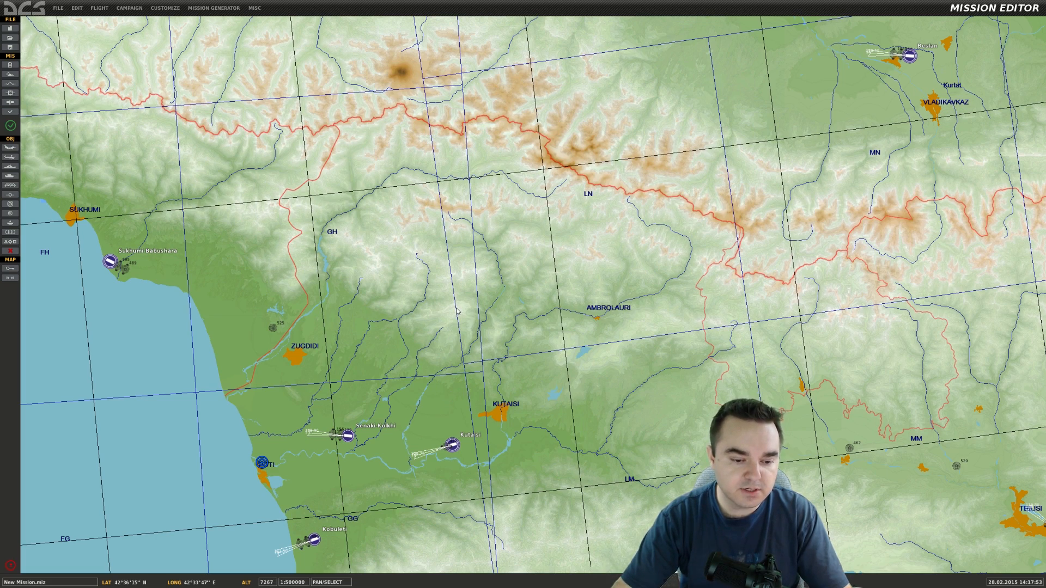
pyautogui.scroll(2, 459, 312)
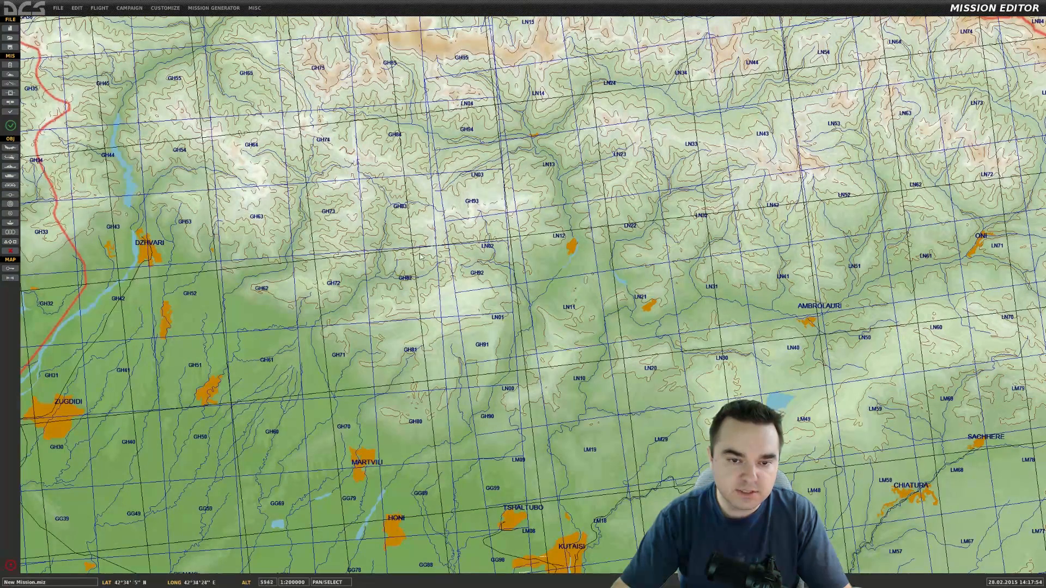
pyautogui.moveTo(488, 198); pyautogui.dragTo(483, 357)
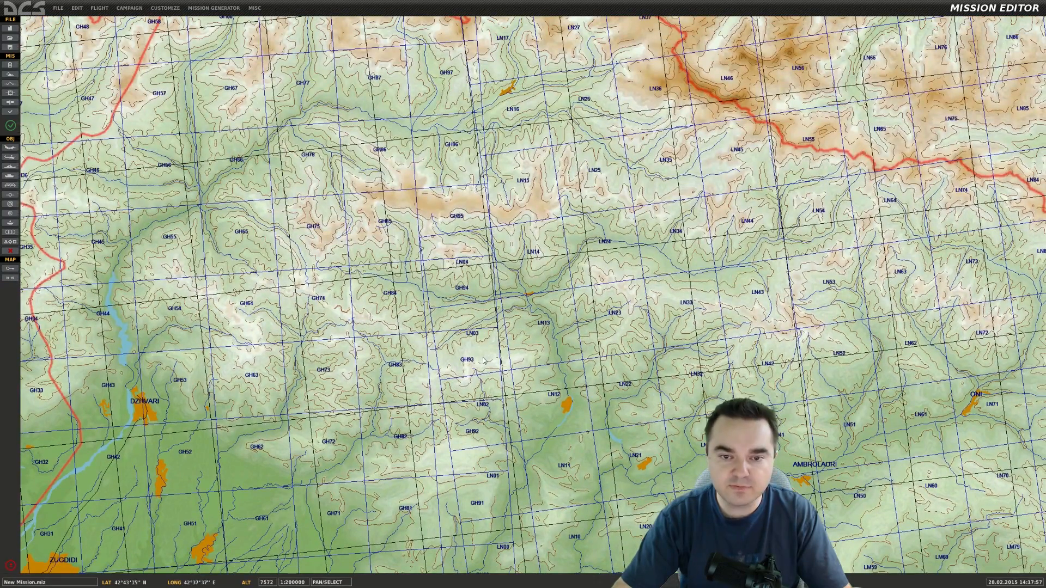
pyautogui.scroll(-2, 486, 366)
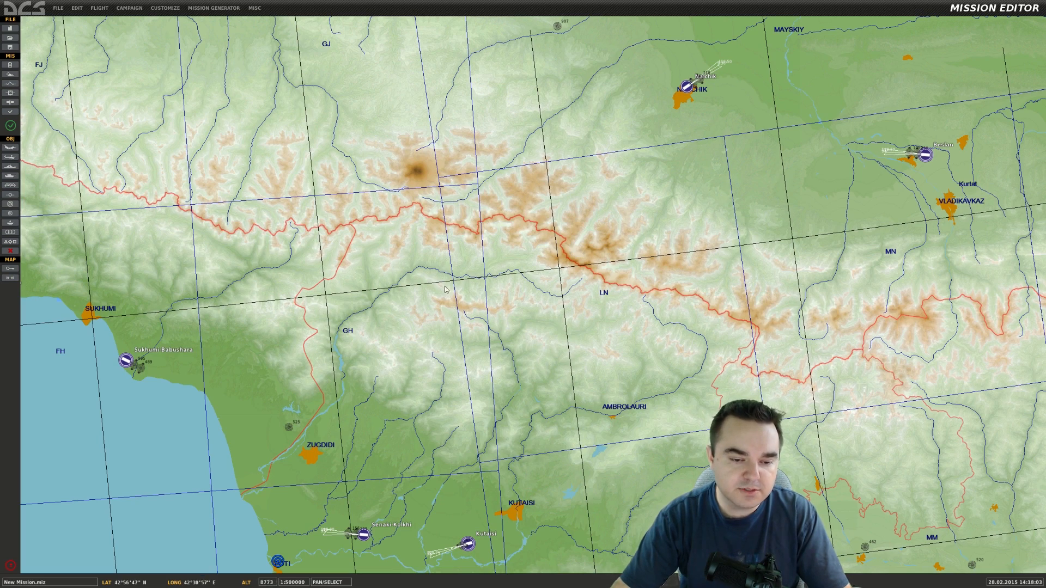
# - Check the terrain elevation at the dark twin-peaked summit in the mountains southwest of Nalchik
pyautogui.moveTo(427, 216); pyautogui.dragTo(505, 265, button='right')
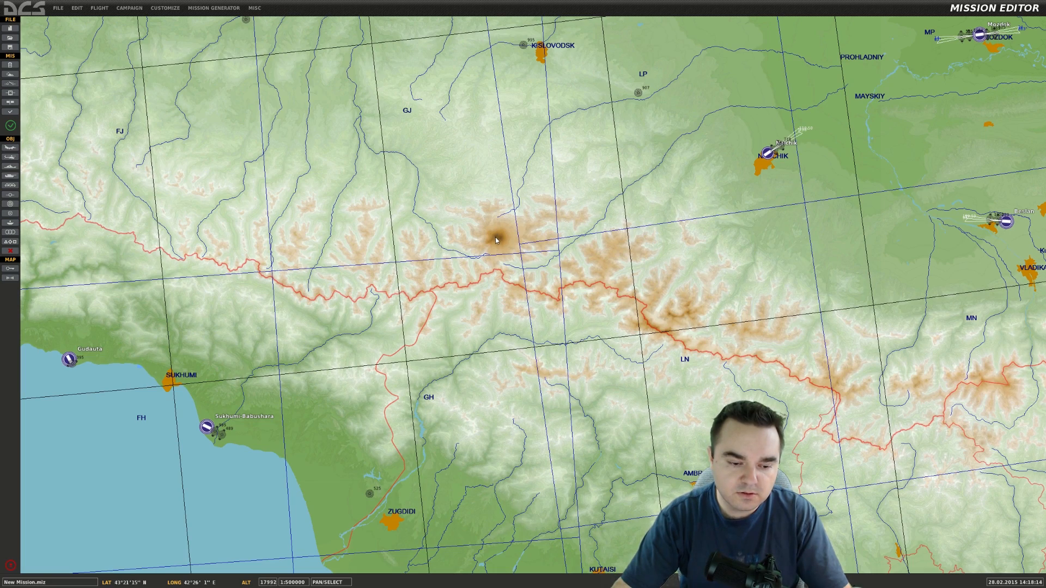
pyautogui.scroll(3, 493, 241)
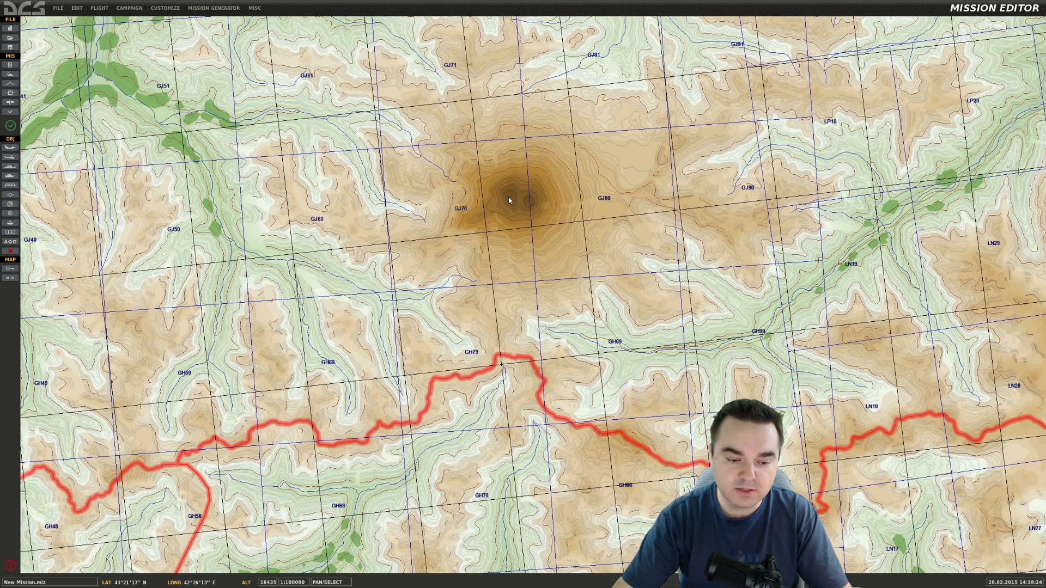
pyautogui.scroll(-5, 508, 200)
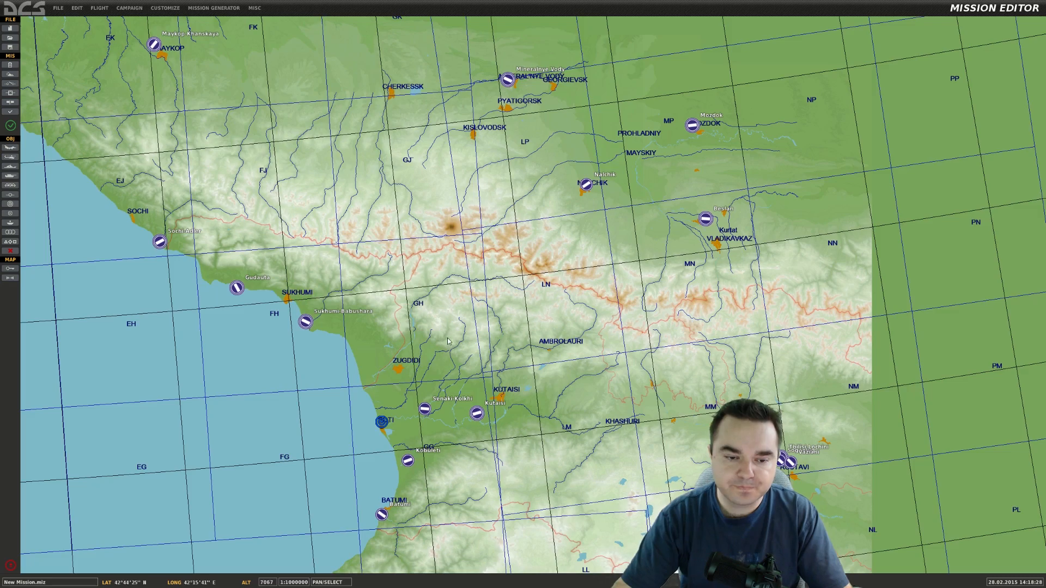
# - Examine the lakes and border line southwest of Tbilisi, then the lowland between Kutaisi and Khashuri
pyautogui.moveTo(448, 341); pyautogui.dragTo(500, 199)
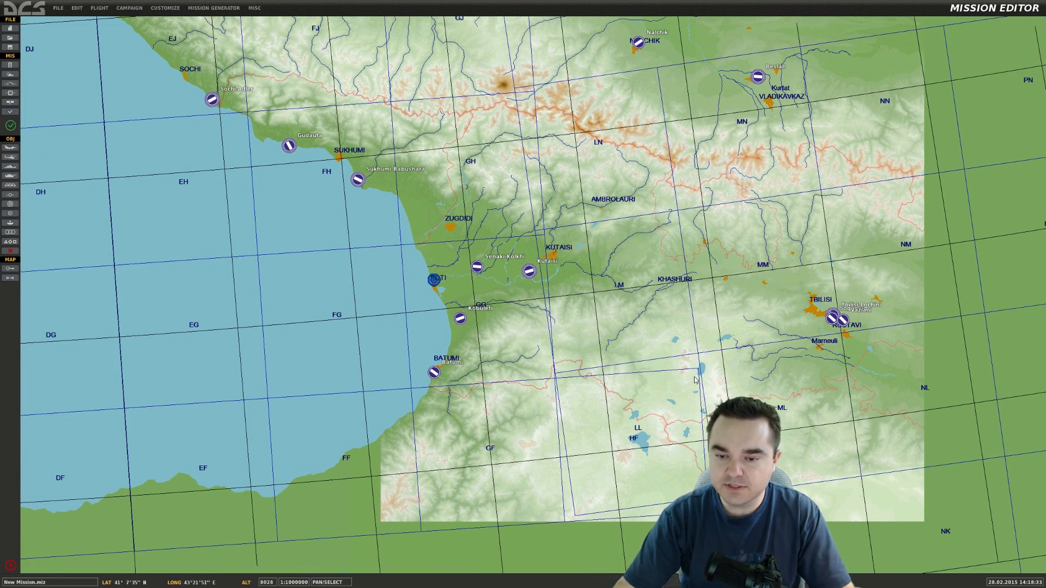
pyautogui.scroll(3, 710, 382)
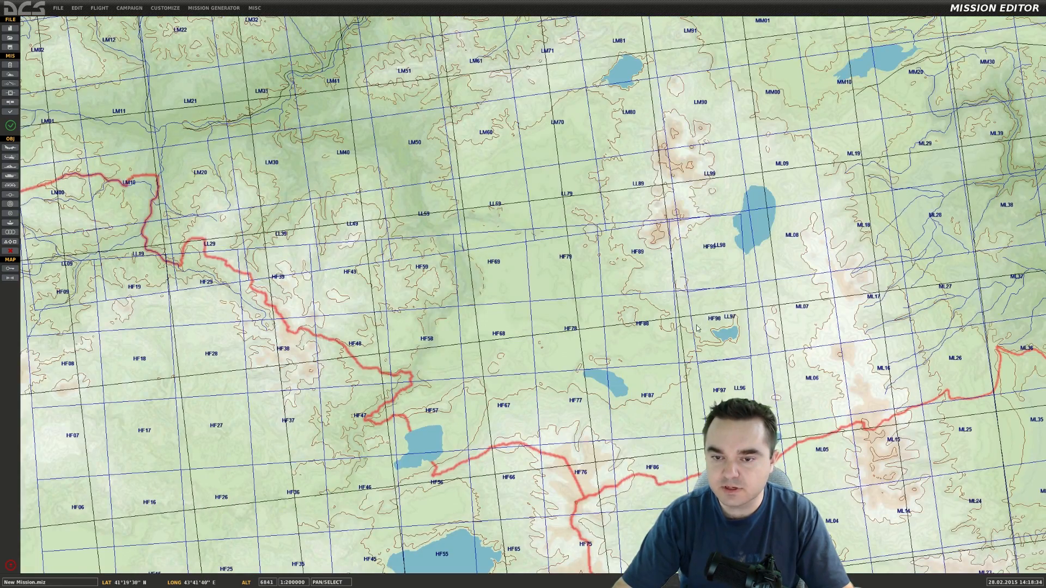
pyautogui.scroll(-2, 695, 332)
pyautogui.moveTo(576, 271); pyautogui.dragTo(719, 380, button='right')
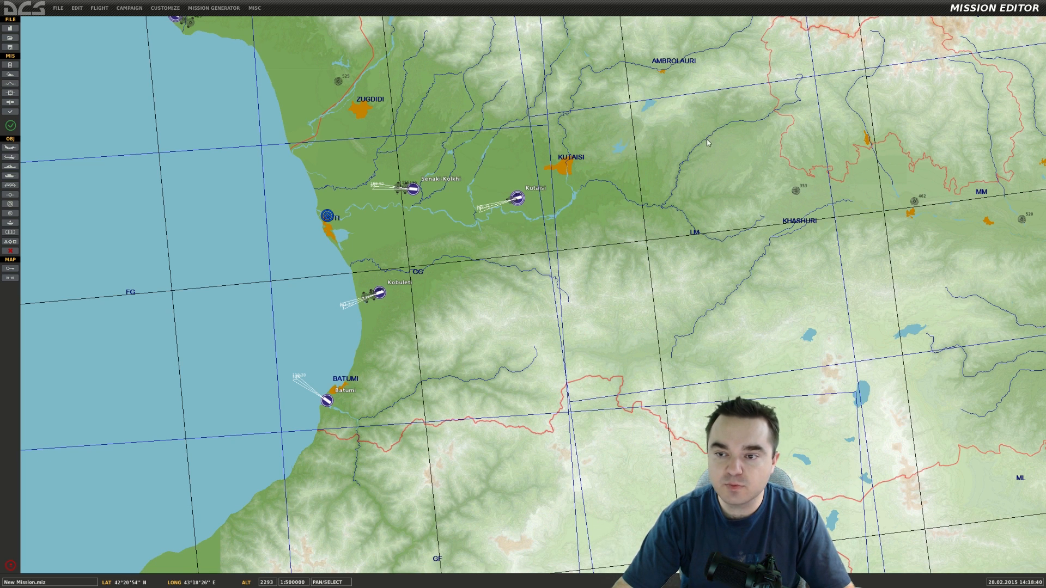
pyautogui.moveTo(707, 139); pyautogui.dragTo(693, 235, button='right')
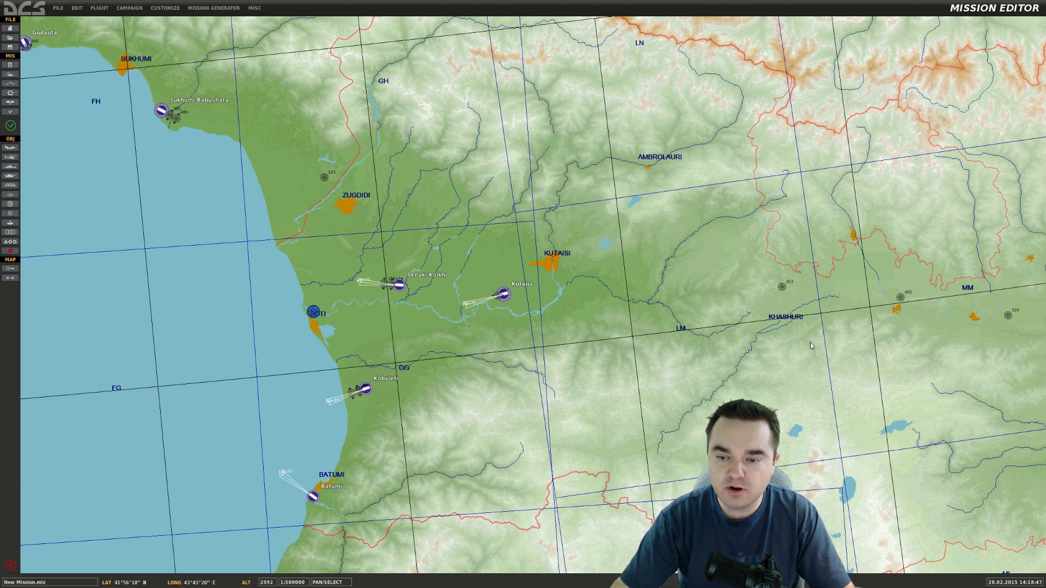
# - Examine the buildings, roads, river and small airstrips in and around the city of Kutaisi
pyautogui.scroll(2, 809, 342)
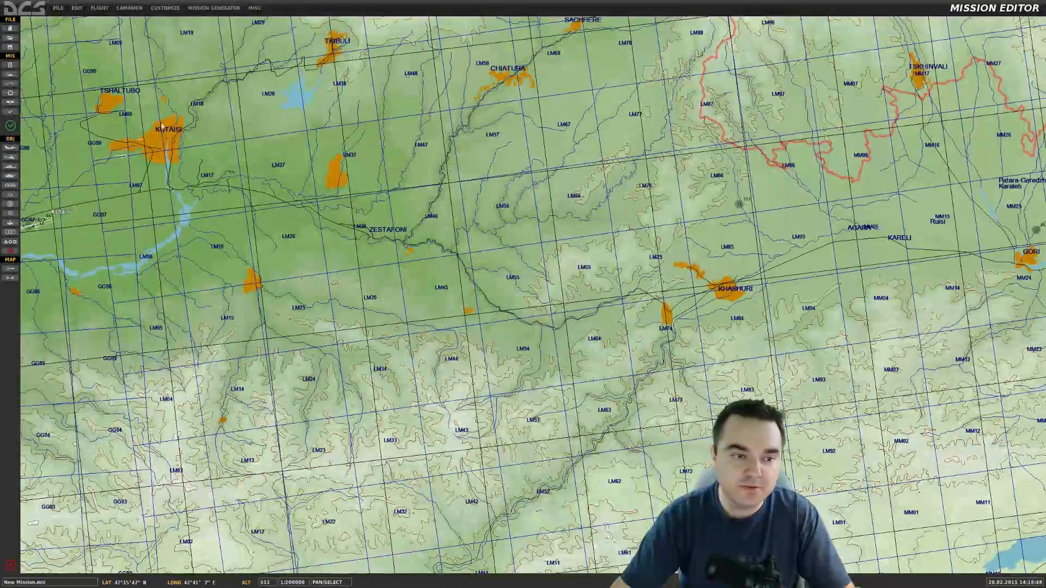
pyautogui.scroll(2, 146, 139)
pyautogui.moveTo(295, 187); pyautogui.dragTo(539, 227, button='right')
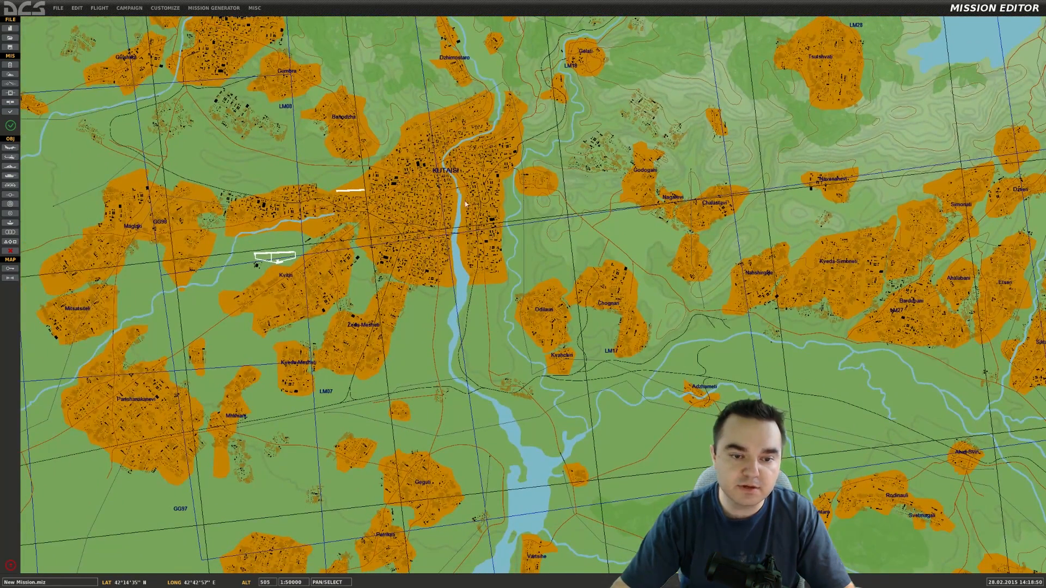
pyautogui.moveTo(476, 281); pyautogui.dragTo(517, 316, button='right')
pyautogui.scroll(1, 469, 261)
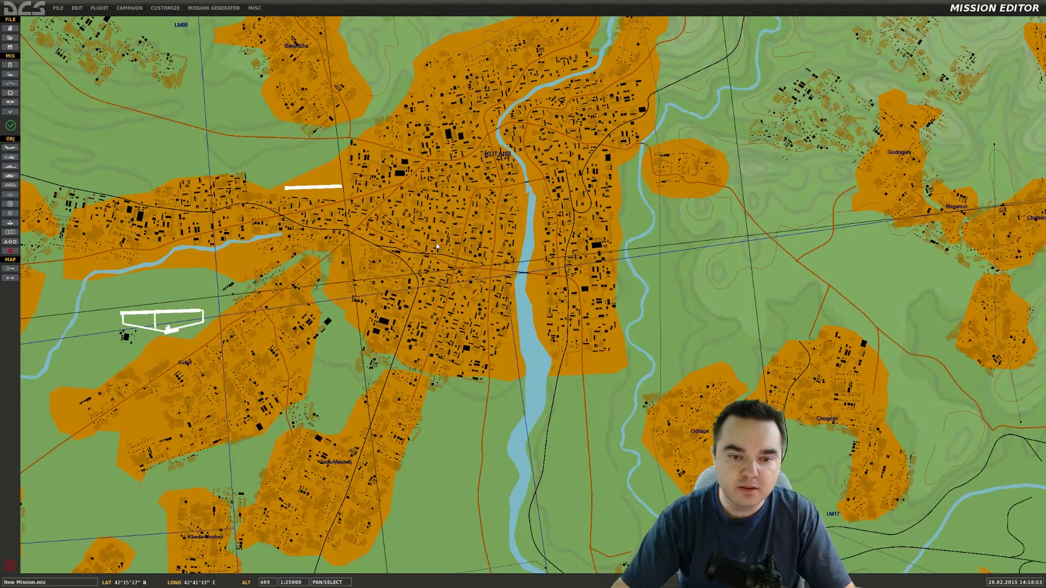
pyautogui.moveTo(416, 254); pyautogui.dragTo(533, 377, button='right')
pyautogui.scroll(-3, 514, 377)
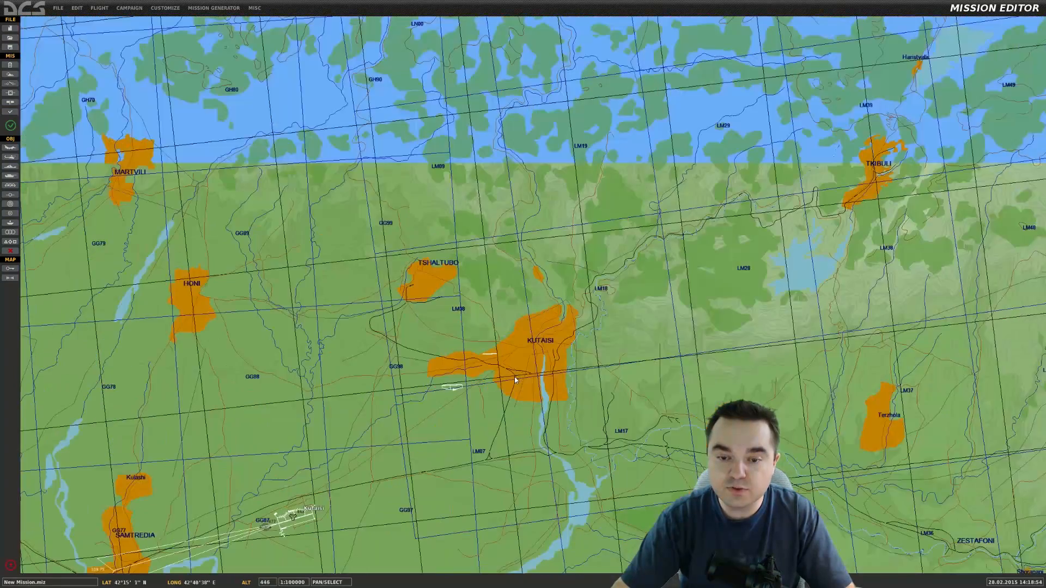
pyautogui.scroll(-1, 464, 330)
pyautogui.moveTo(470, 331); pyautogui.dragTo(523, 267, button='right')
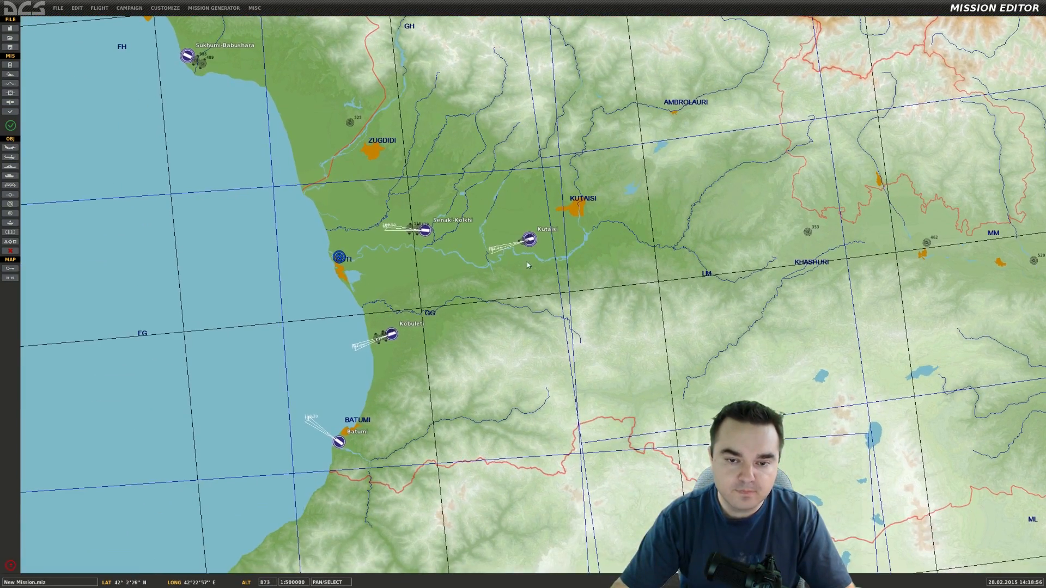
pyautogui.scroll(1, 527, 238)
pyautogui.scroll(-1, 241, 261)
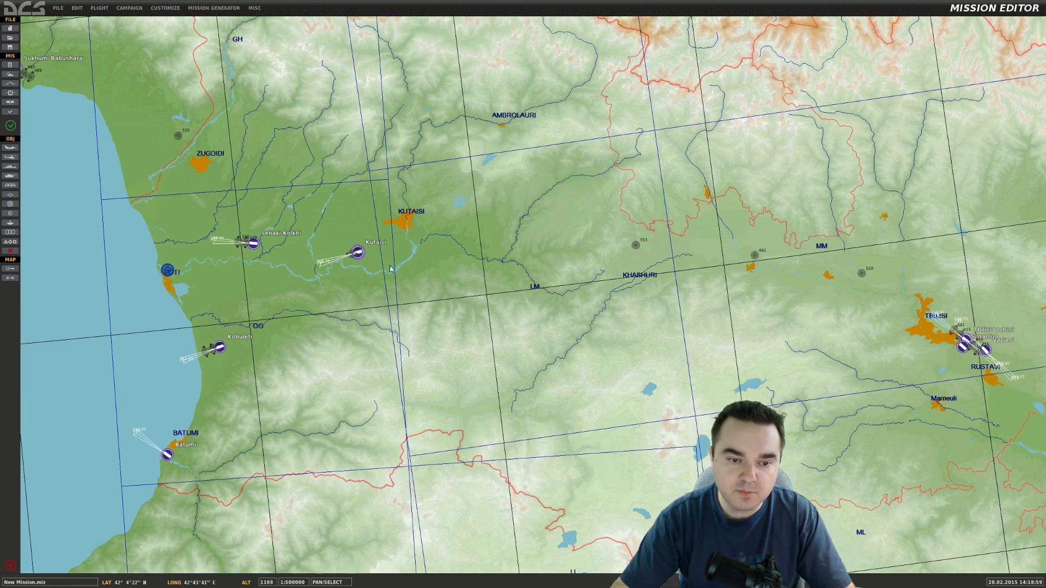
pyautogui.moveTo(226, 359); pyautogui.dragTo(389, 319, button='right')
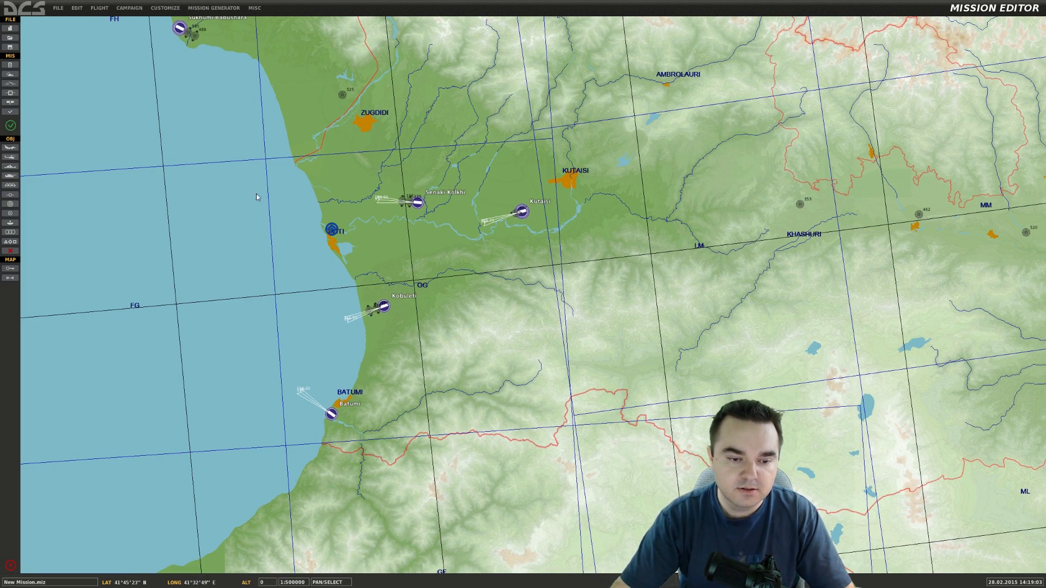
pyautogui.moveTo(234, 169); pyautogui.dragTo(337, 370)
pyautogui.moveTo(426, 318); pyautogui.dragTo(391, 149)
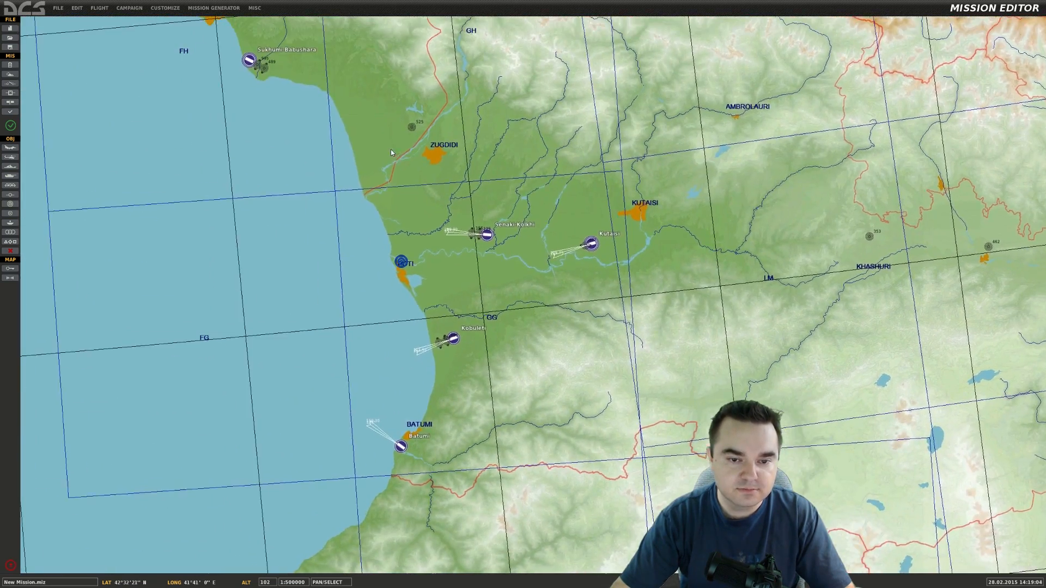
pyautogui.moveTo(585, 322); pyautogui.dragTo(606, 266)
pyautogui.moveTo(614, 219); pyautogui.dragTo(538, 266)
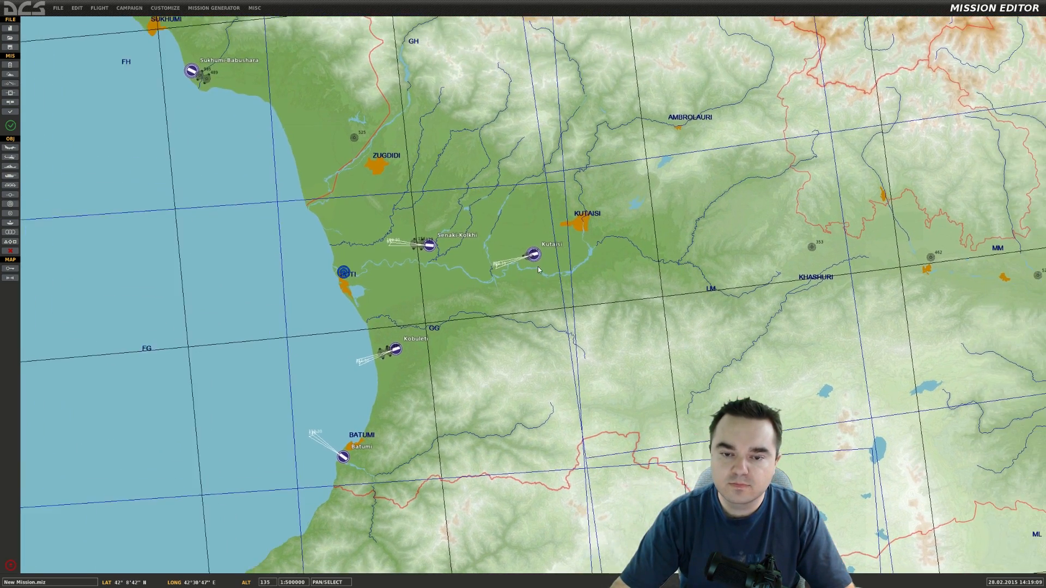
# - Examine the Batumi airfield's runway and taxiways, along with the buildings, roads and railway of the adjoining city
pyautogui.moveTo(369, 480); pyautogui.dragTo(494, 376)
pyautogui.scroll(3, 493, 375)
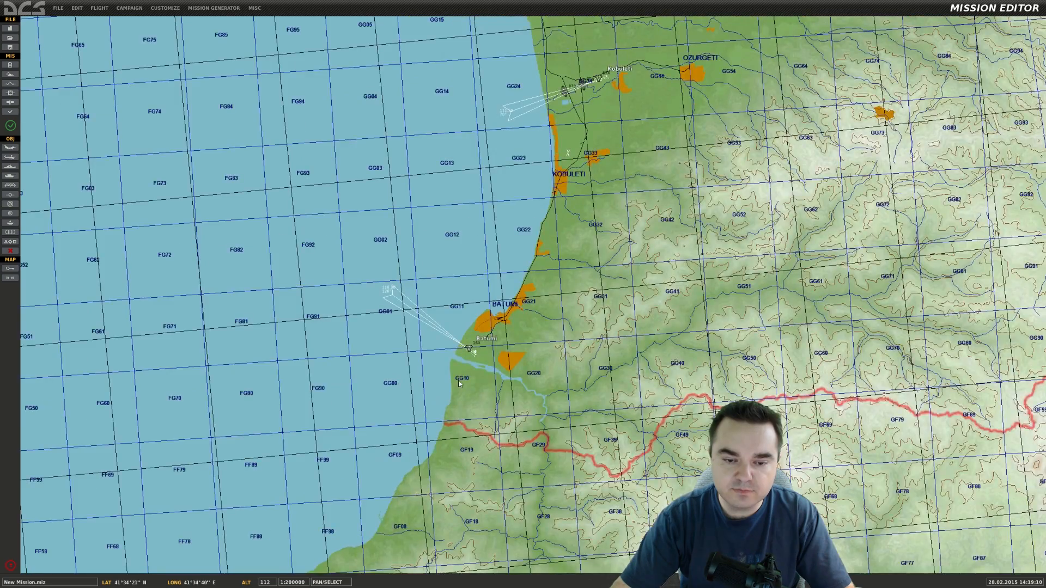
pyautogui.scroll(5, 479, 326)
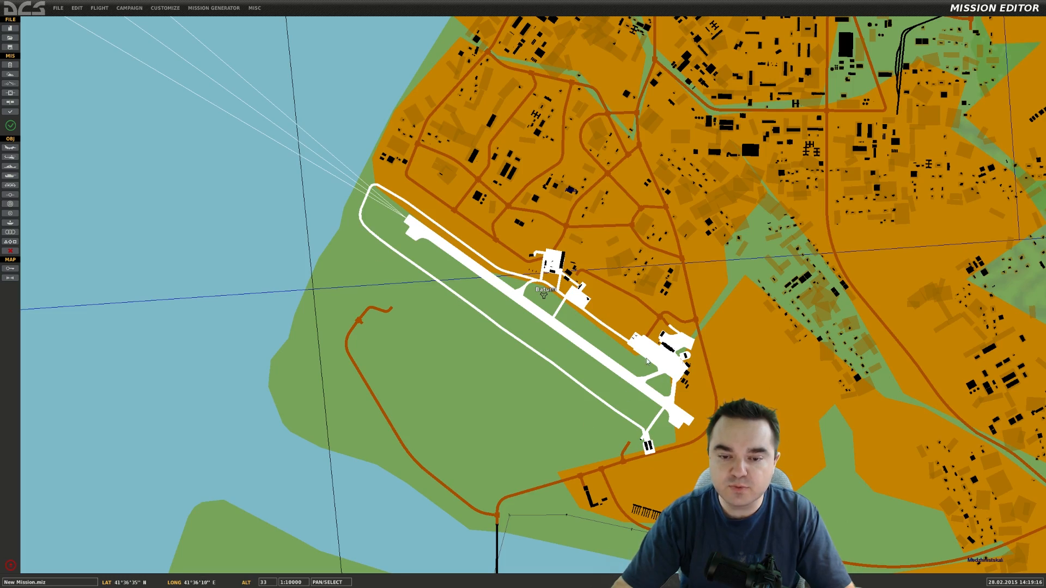
pyautogui.moveTo(653, 401); pyautogui.dragTo(542, 366)
pyautogui.scroll(-5, 522, 261)
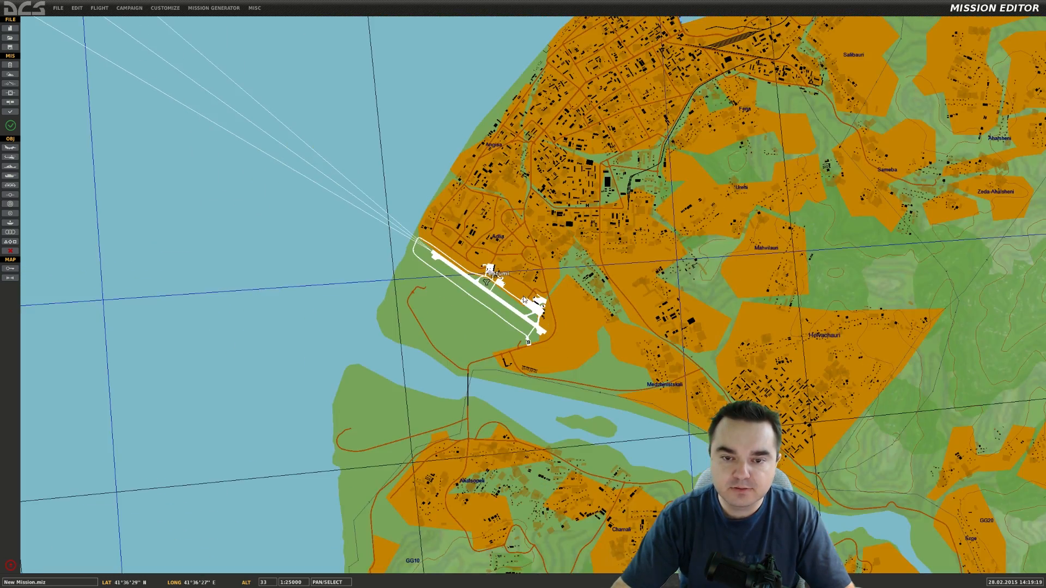
pyautogui.moveTo(610, 213); pyautogui.dragTo(522, 306)
pyautogui.scroll(1, 494, 261)
pyautogui.scroll(1, 522, 306)
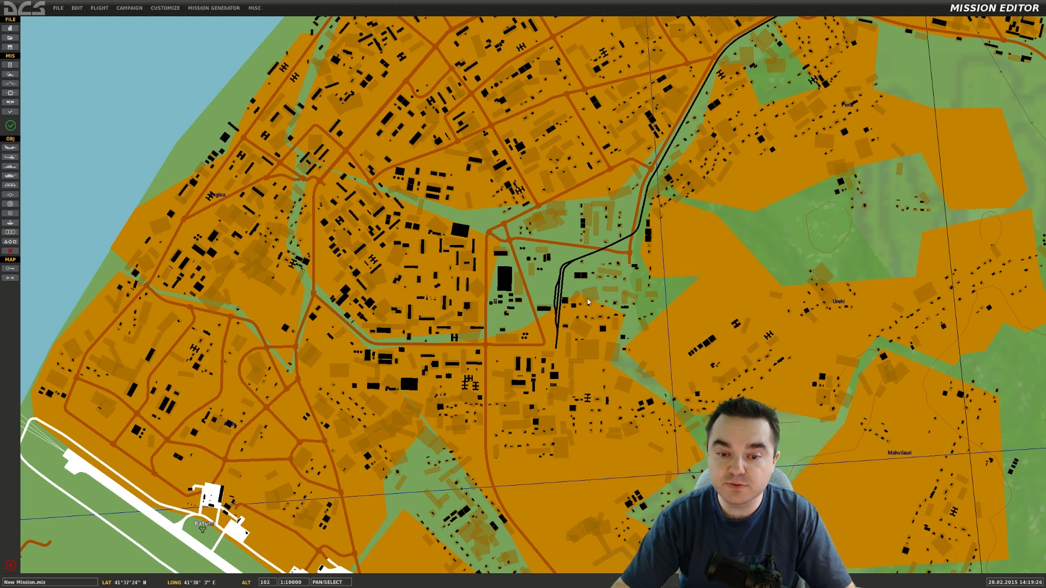
pyautogui.moveTo(639, 319); pyautogui.dragTo(669, 345)
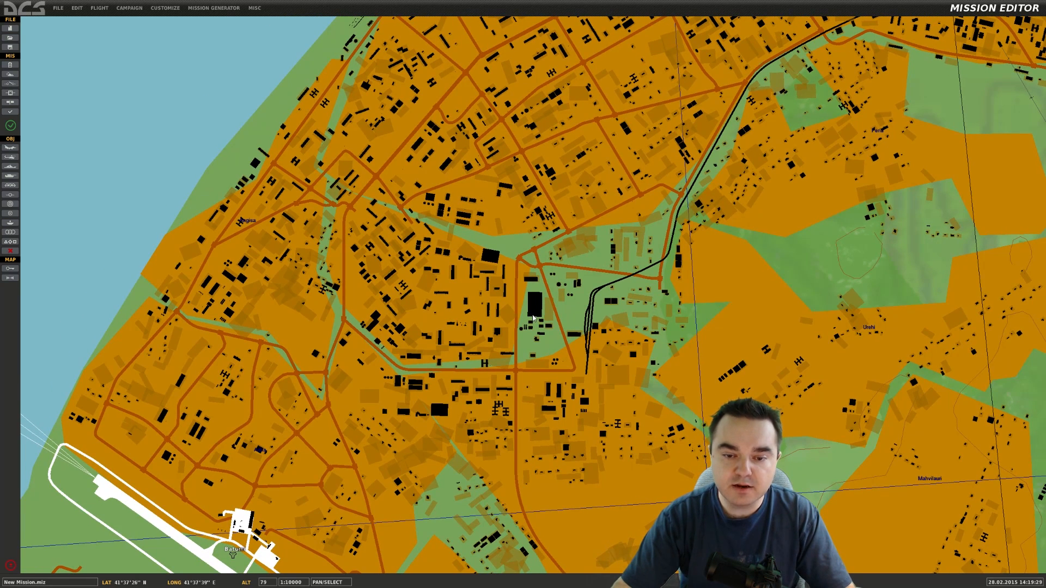
pyautogui.moveTo(533, 317); pyautogui.dragTo(515, 365)
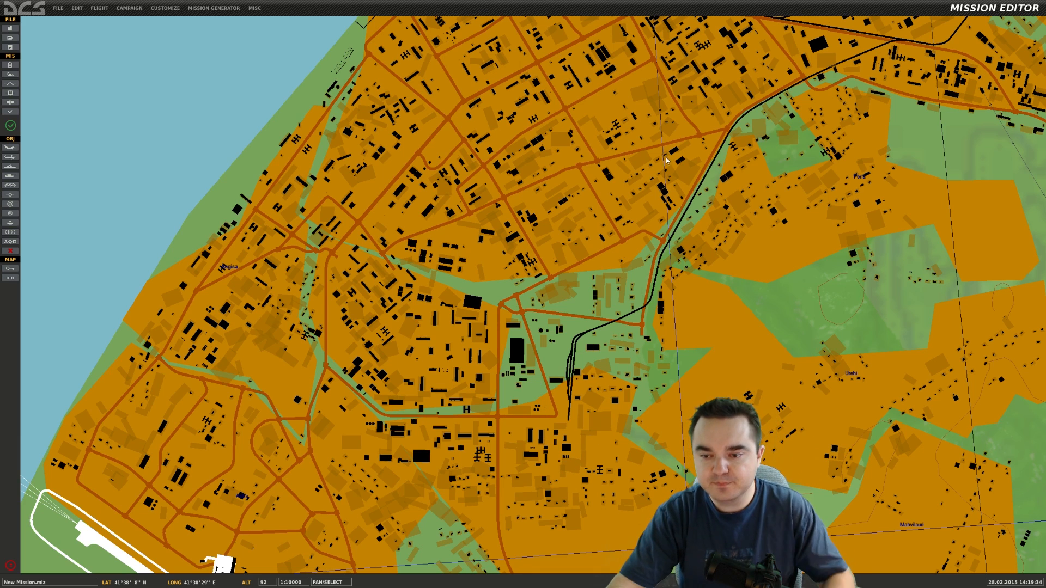
# - Examine the coast from Batumi up past Kobuleti to Poti at successively smaller scales down to 1:1000000
pyautogui.scroll(-5, 870, 302)
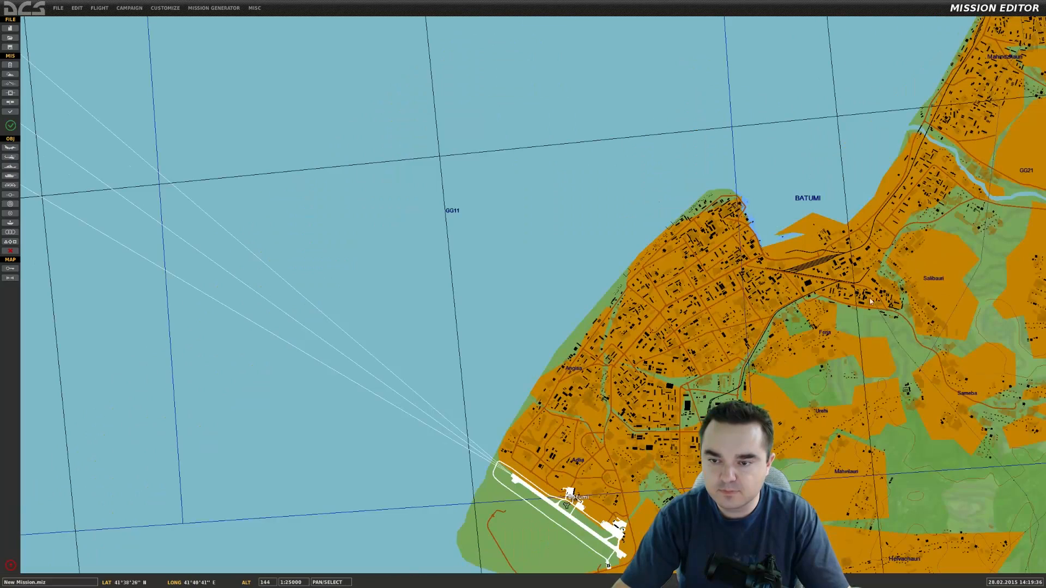
pyautogui.moveTo(980, 242); pyautogui.dragTo(704, 318)
pyautogui.scroll(-1, 704, 319)
pyautogui.moveTo(853, 390); pyautogui.dragTo(474, 553)
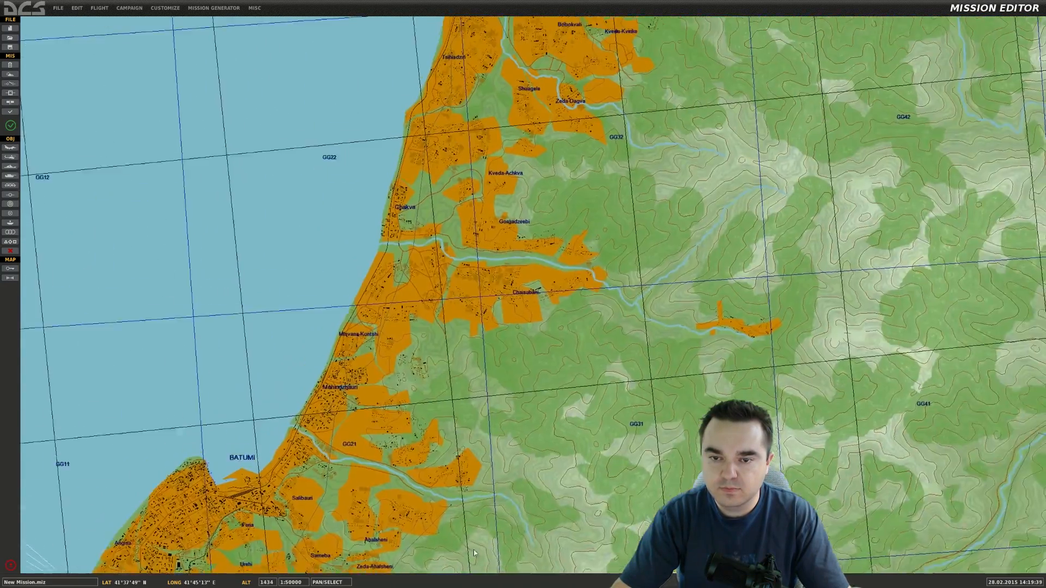
pyautogui.scroll(-2, 543, 439)
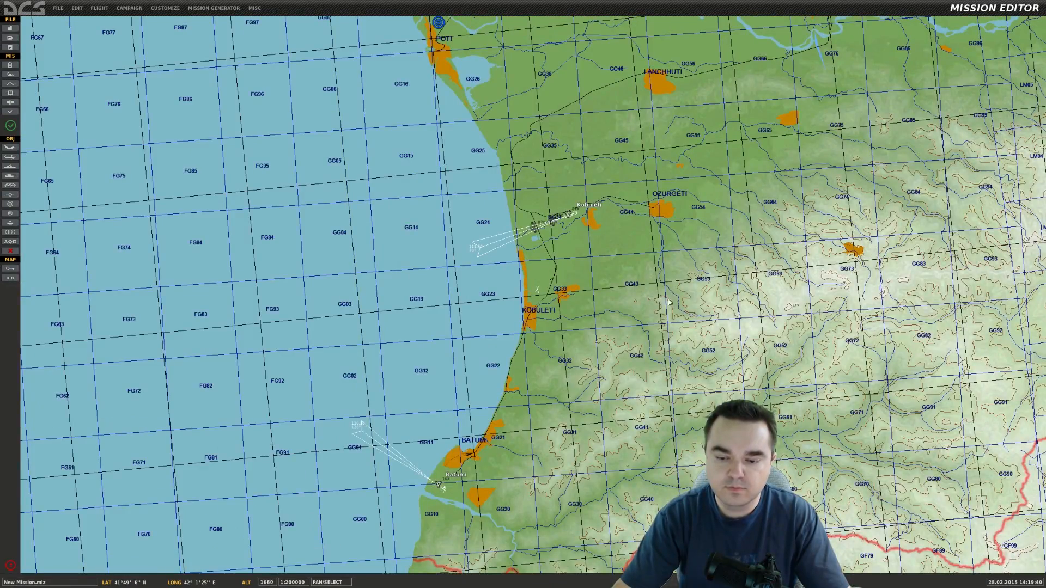
pyautogui.scroll(-1, 669, 303)
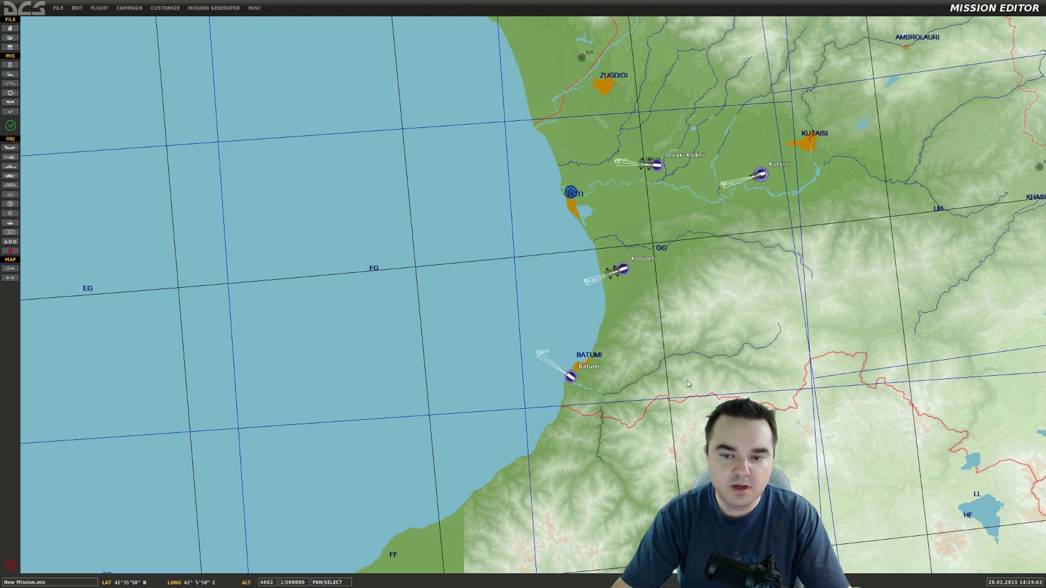
pyautogui.scroll(-1, 688, 384)
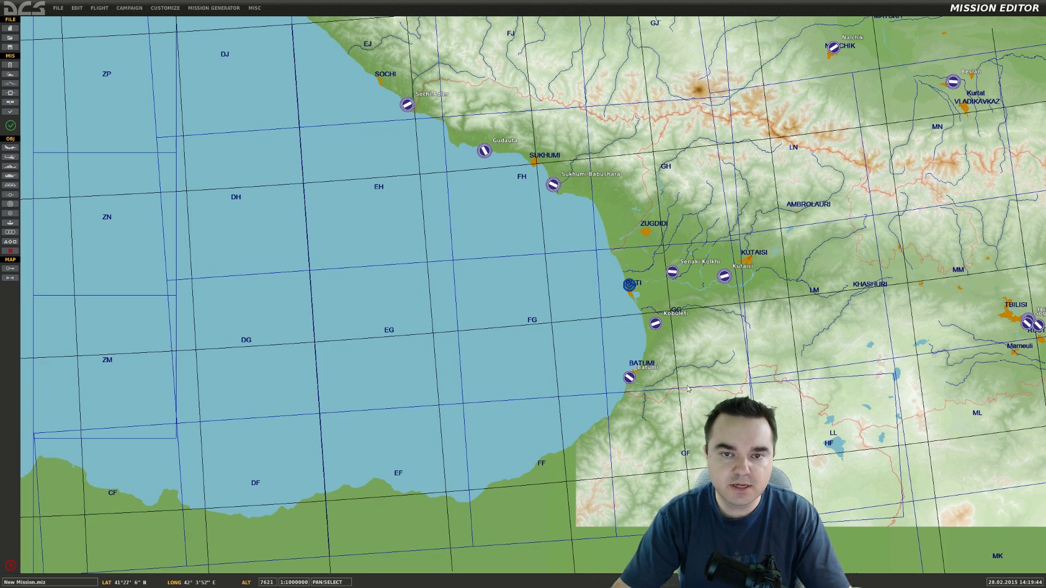
pyautogui.moveTo(818, 312); pyautogui.dragTo(806, 394)
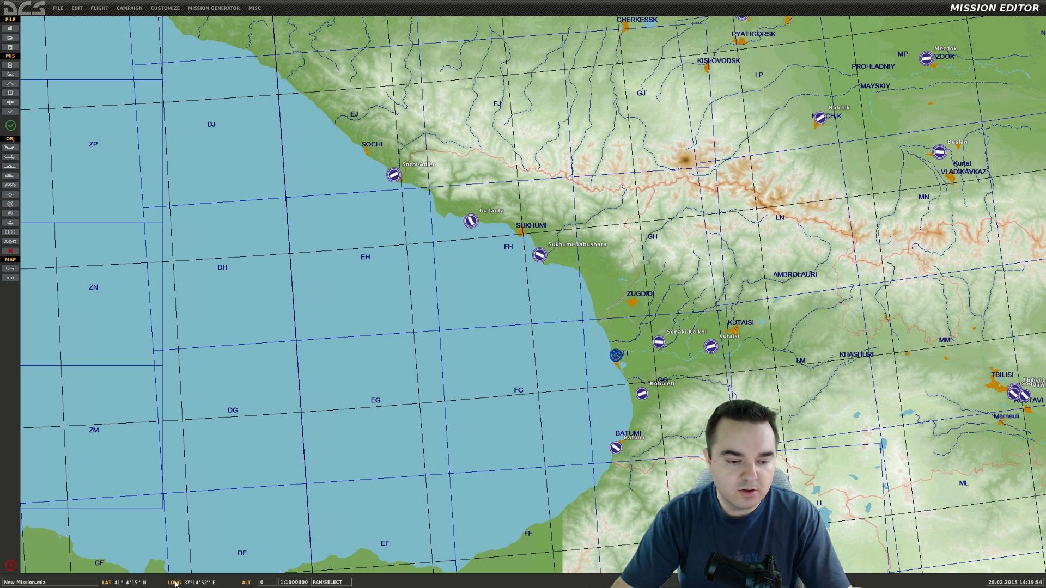
pyautogui.moveTo(622, 363); pyautogui.dragTo(427, 388)
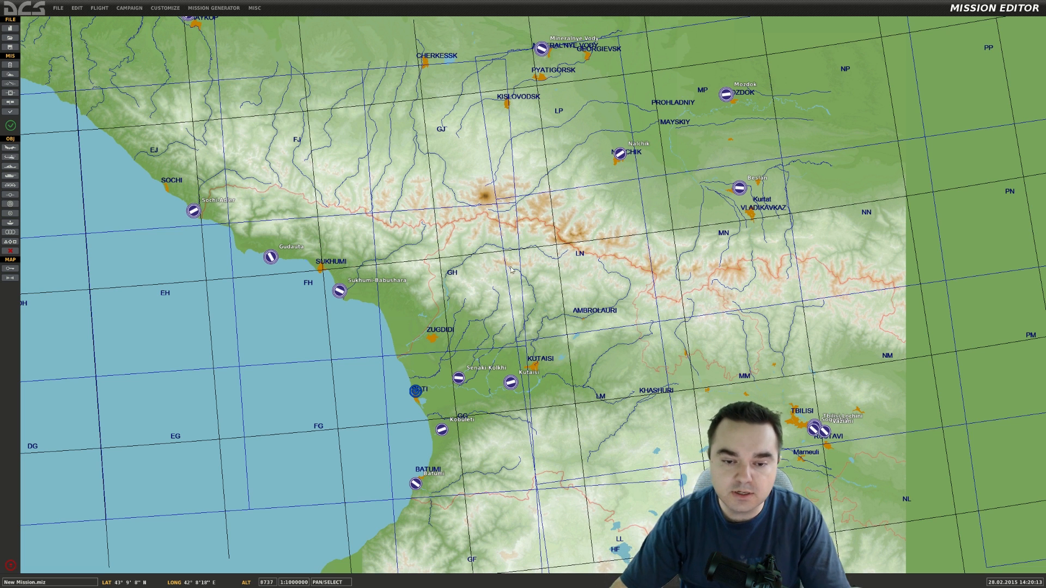
pyautogui.moveTo(508, 408); pyautogui.dragTo(540, 262)
pyautogui.moveTo(589, 298); pyautogui.dragTo(673, 350)
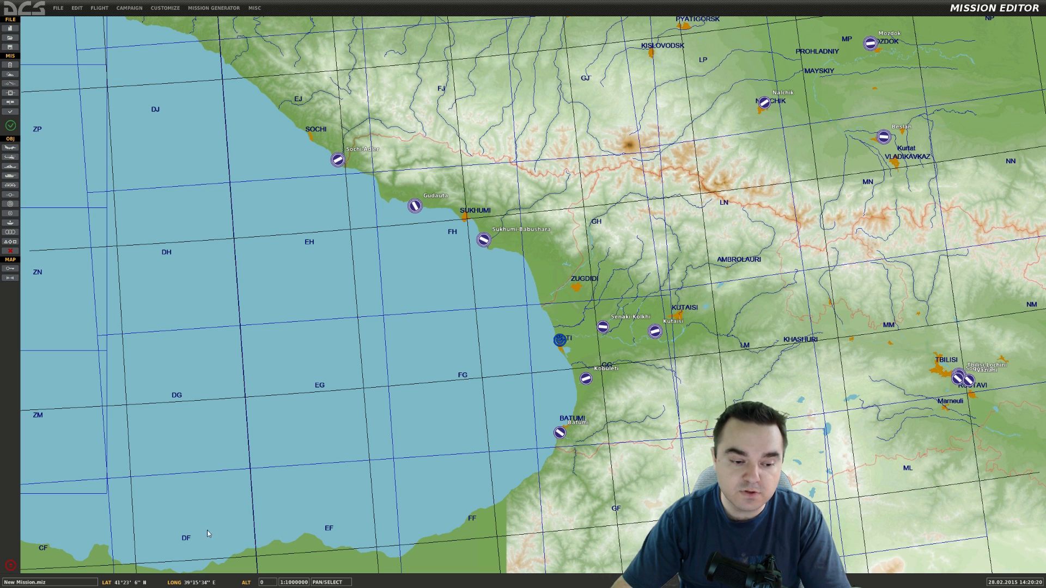
pyautogui.moveTo(428, 462); pyautogui.dragTo(261, 426)
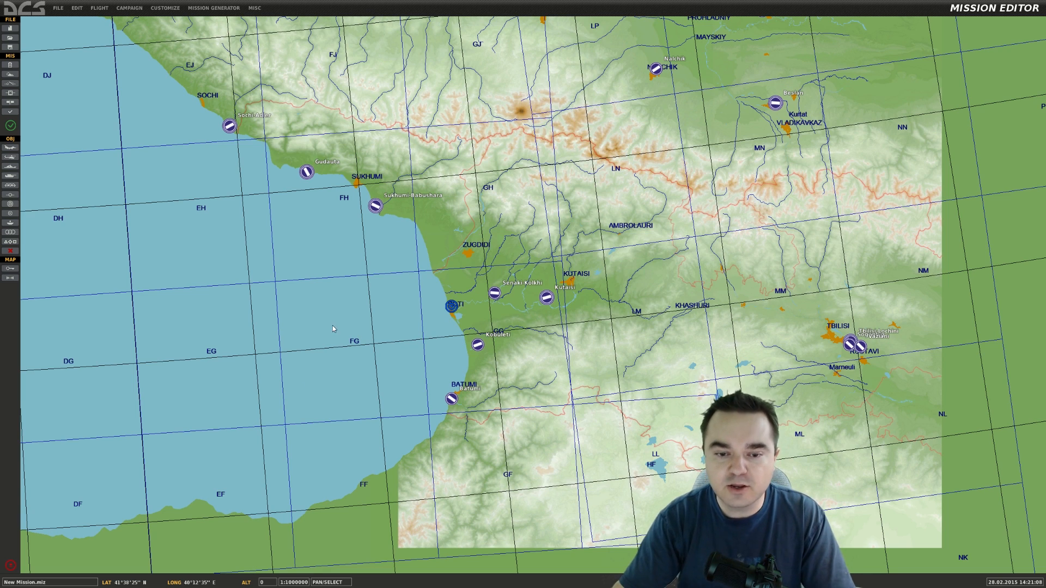
pyautogui.moveTo(455, 437); pyautogui.dragTo(548, 444, button='right')
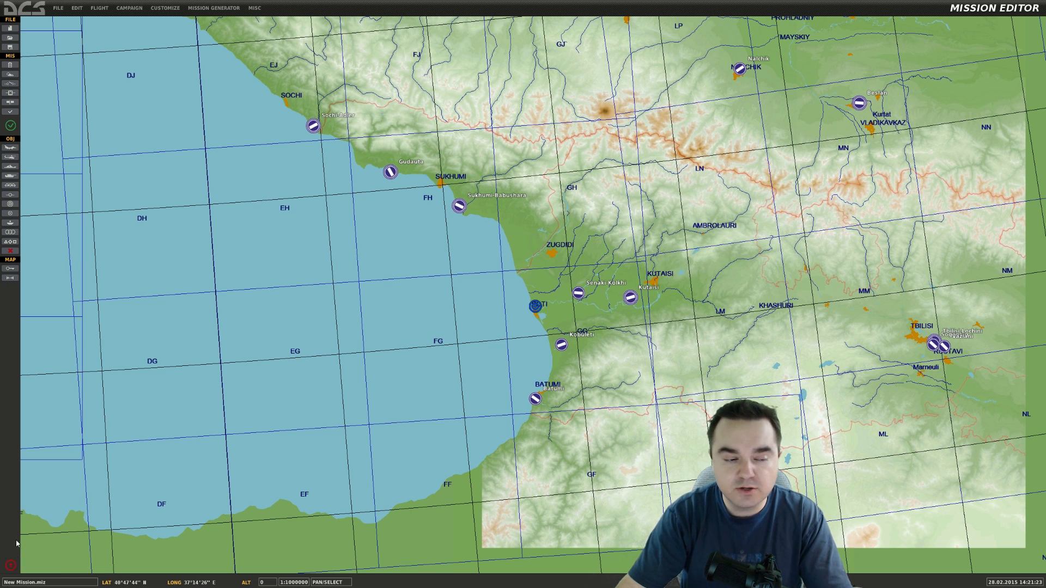
pyautogui.moveTo(173, 159); pyautogui.dragTo(53, 119, button='right')
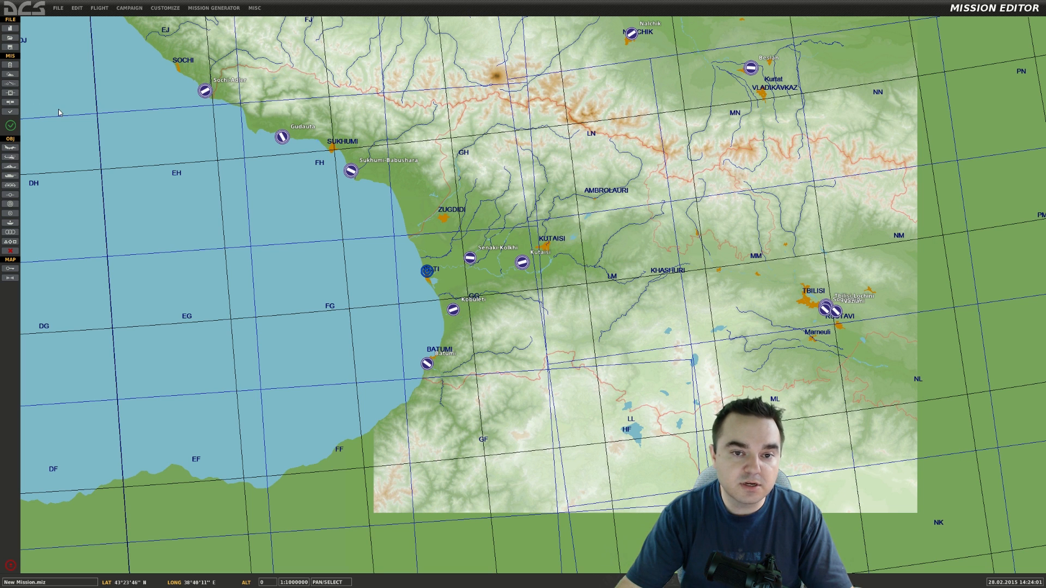
# - Try enforcing the Labels setting in the mission options
pyautogui.click(12, 112)
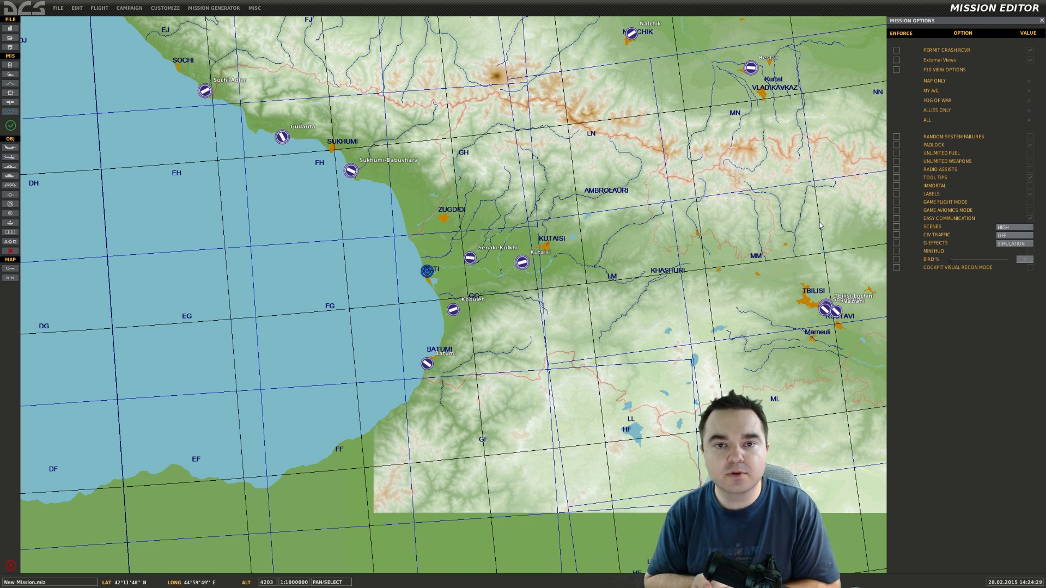
pyautogui.click(897, 195)
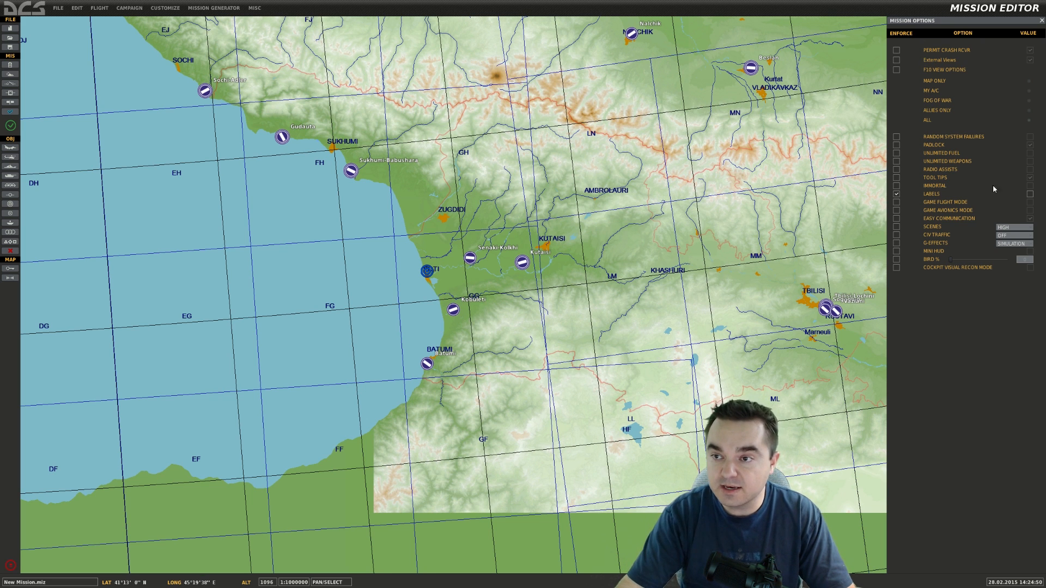
pyautogui.click(896, 194)
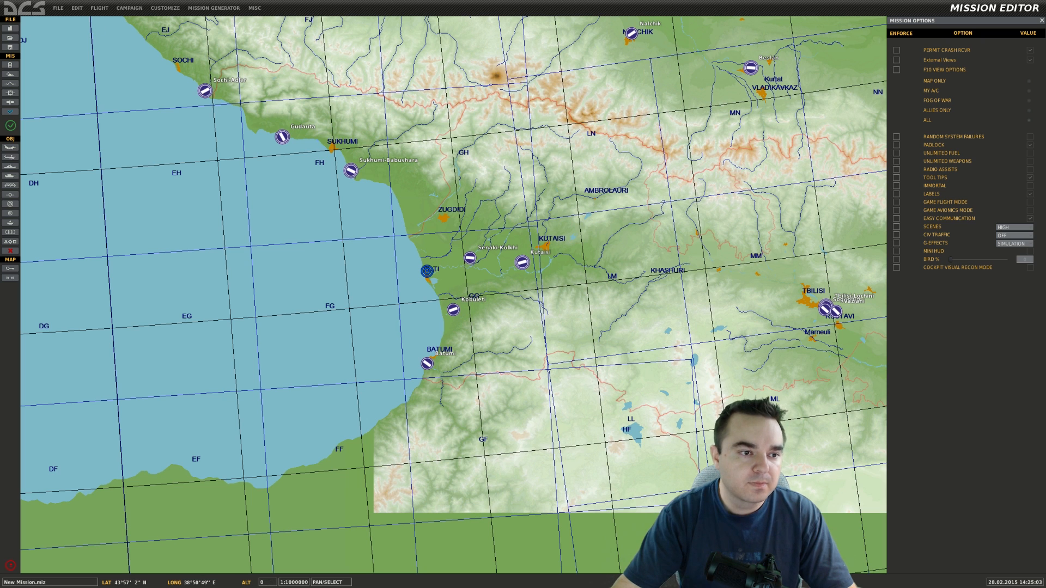
pyautogui.click(12, 112)
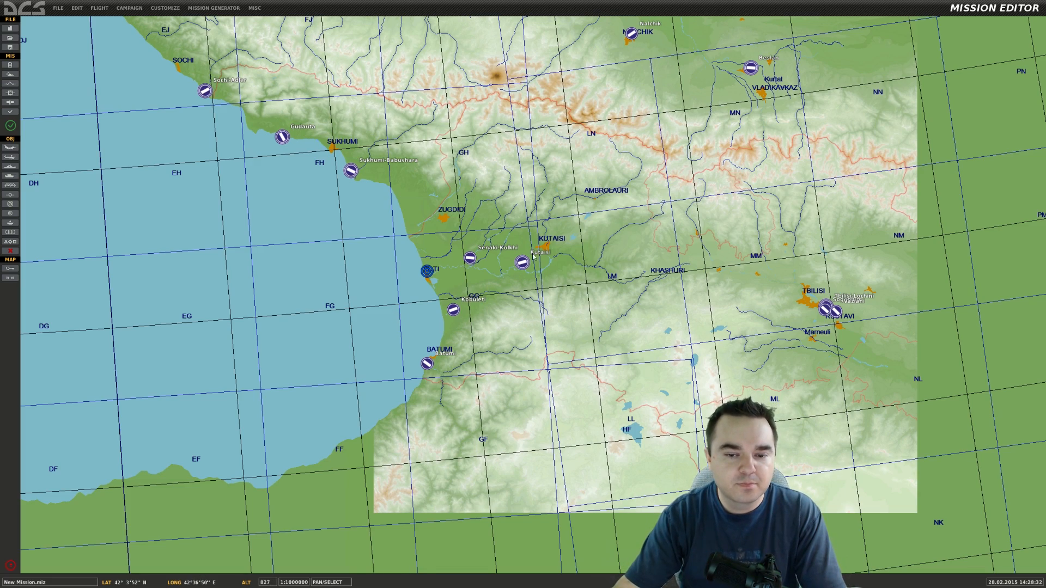
pyautogui.moveTo(534, 256); pyautogui.dragTo(664, 289, button='right')
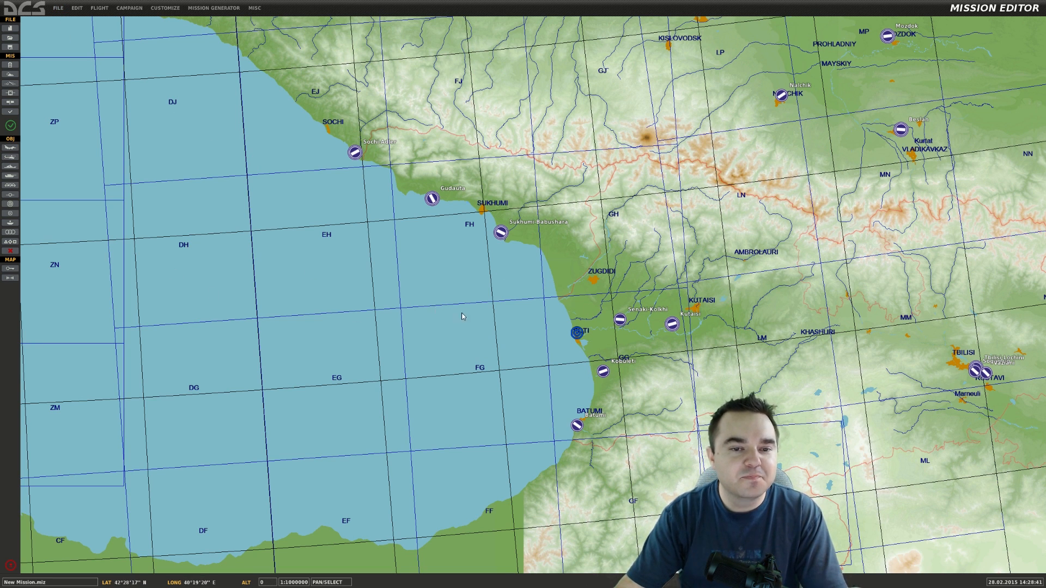
pyautogui.moveTo(462, 314); pyautogui.dragTo(444, 309)
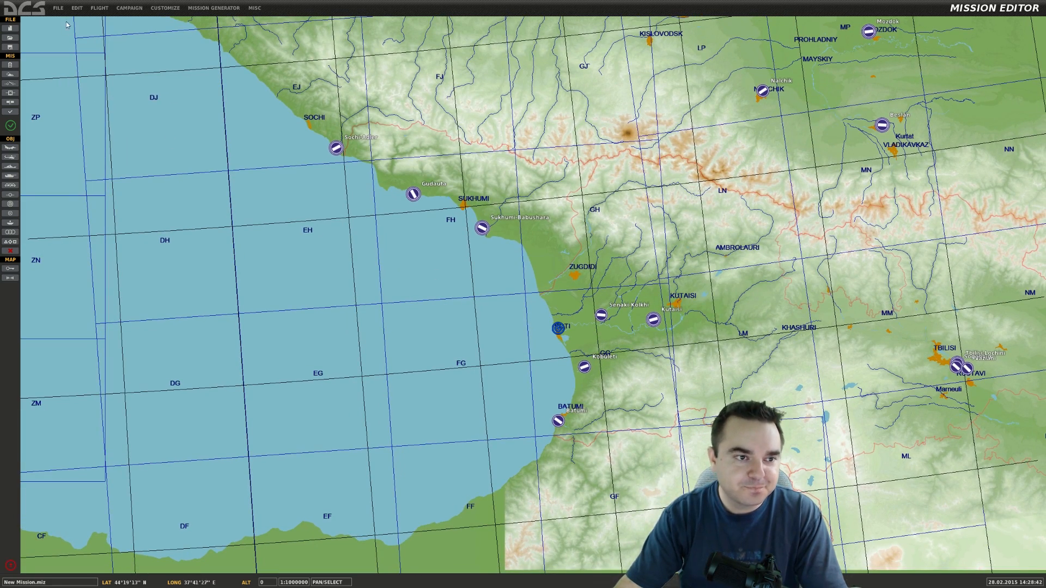
pyautogui.moveTo(657, 362); pyautogui.dragTo(592, 352)
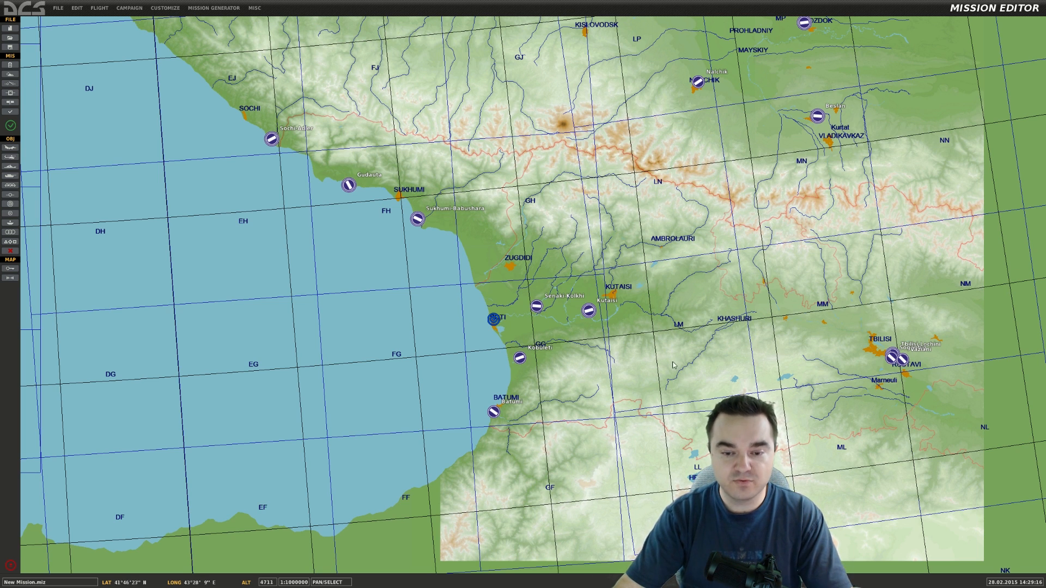
pyautogui.moveTo(665, 353); pyautogui.dragTo(731, 368)
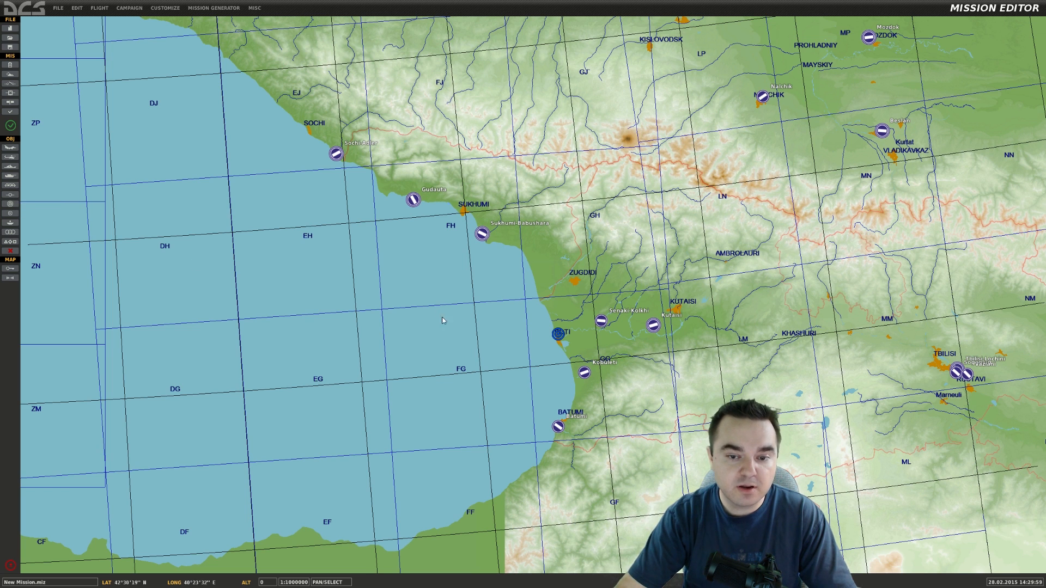
# - Move the blue coalition's bullseye from Poti to just north of the Kutaisi airfield
pyautogui.click(557, 334)
pyautogui.moveTo(558, 334); pyautogui.dragTo(650, 303)
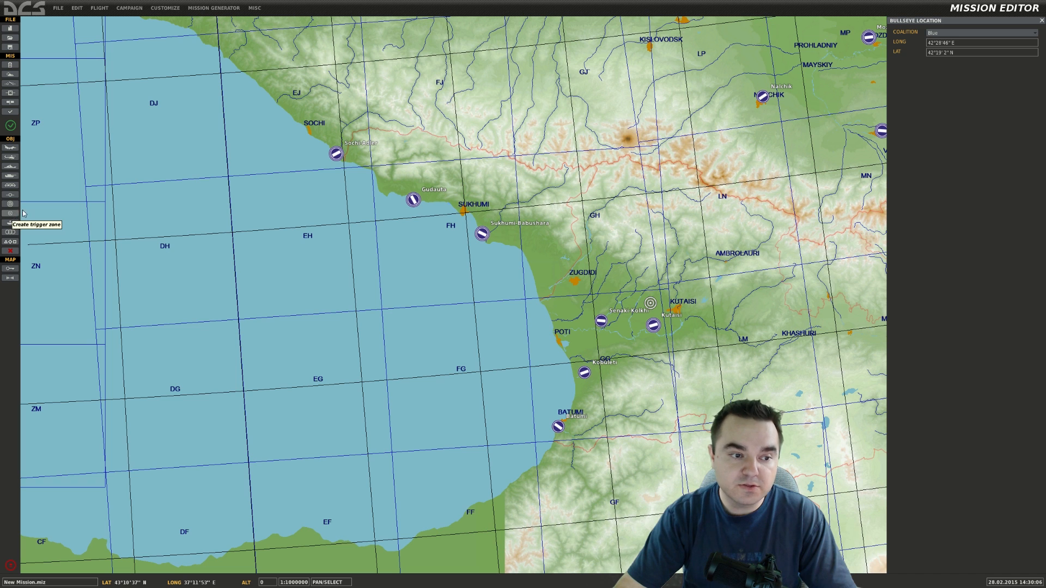
pyautogui.click(1040, 21)
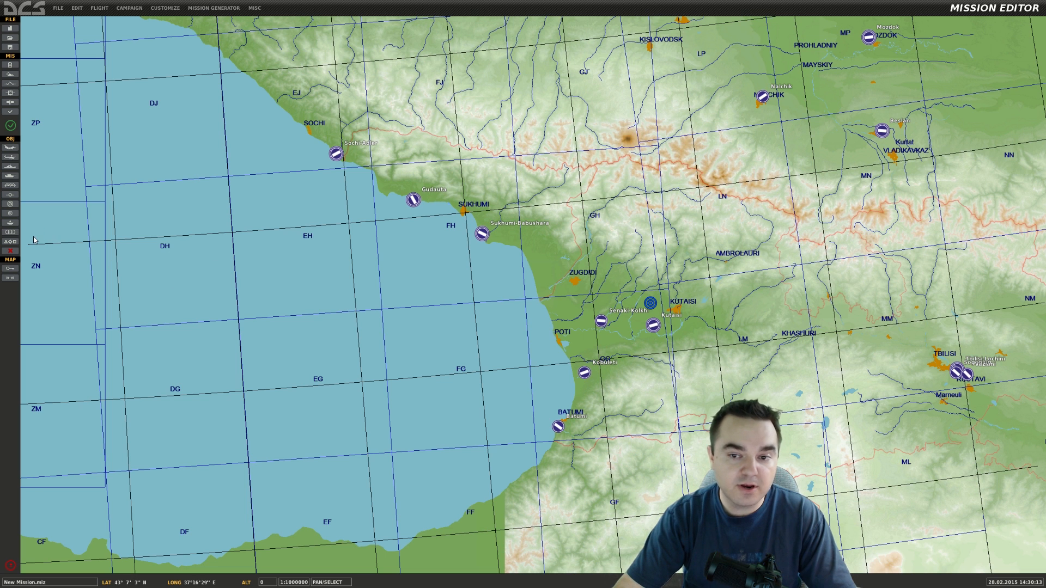
# - Locate the red coalition's bullseye at Krasnodar in the northwest of the map
pyautogui.moveTo(587, 250); pyautogui.dragTo(482, 335)
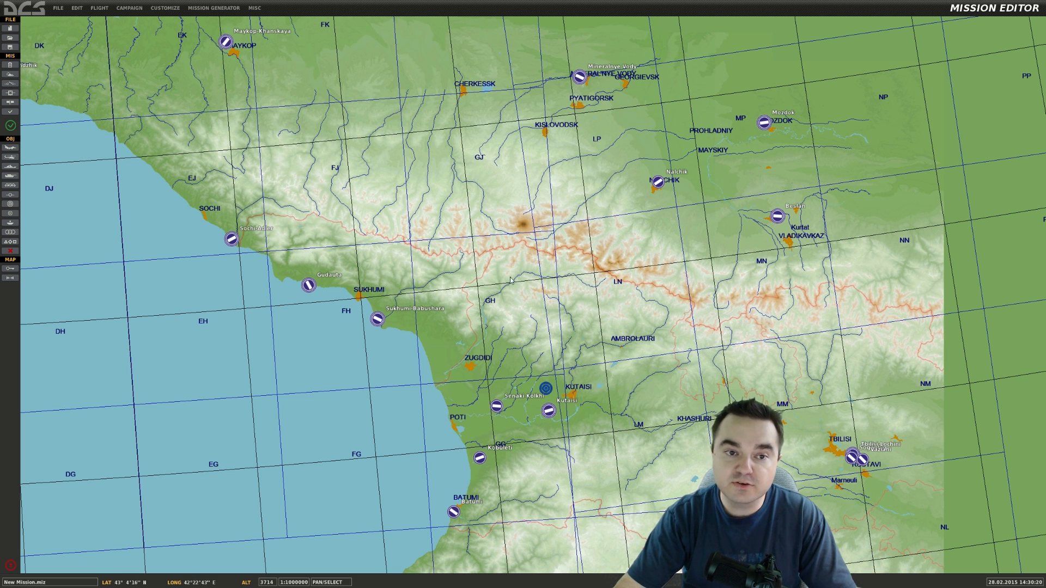
pyautogui.moveTo(117, 60); pyautogui.dragTo(157, 218)
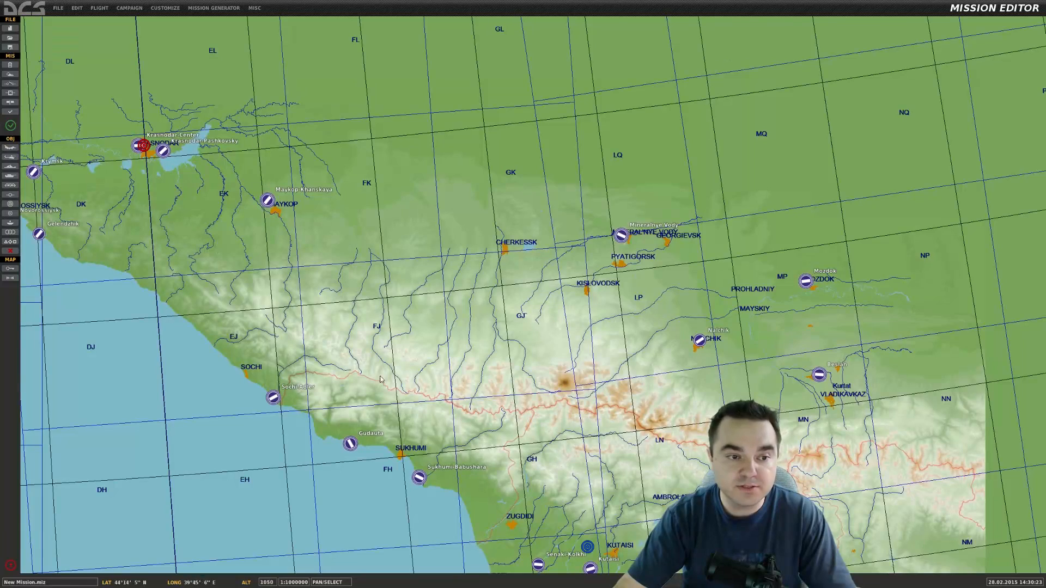
pyautogui.moveTo(380, 380); pyautogui.dragTo(317, 135)
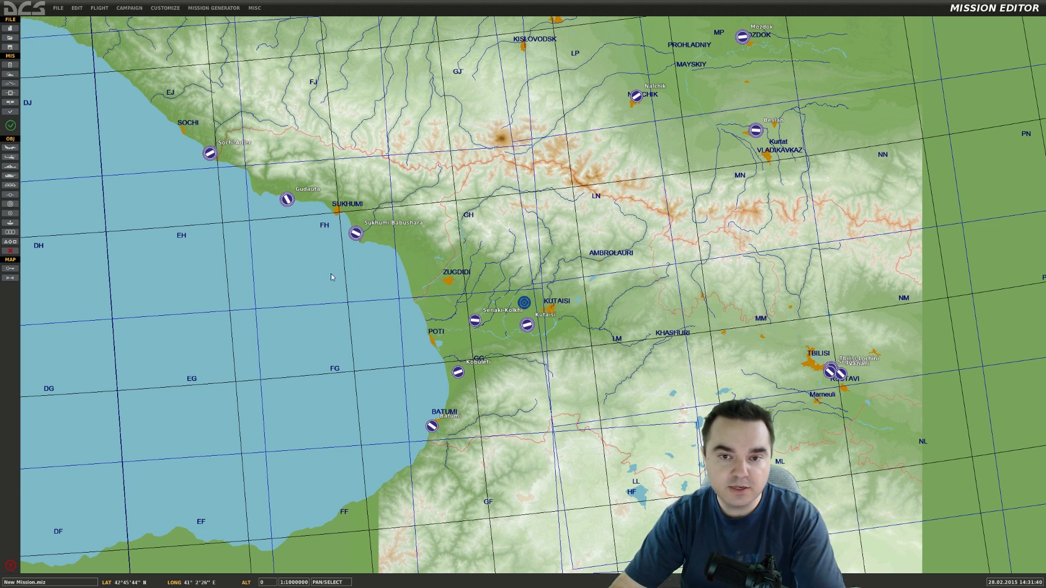
# - Hide the airfields, geographical grid, isolines, MGRS grid and towns layers on the map
pyautogui.click(10, 269)
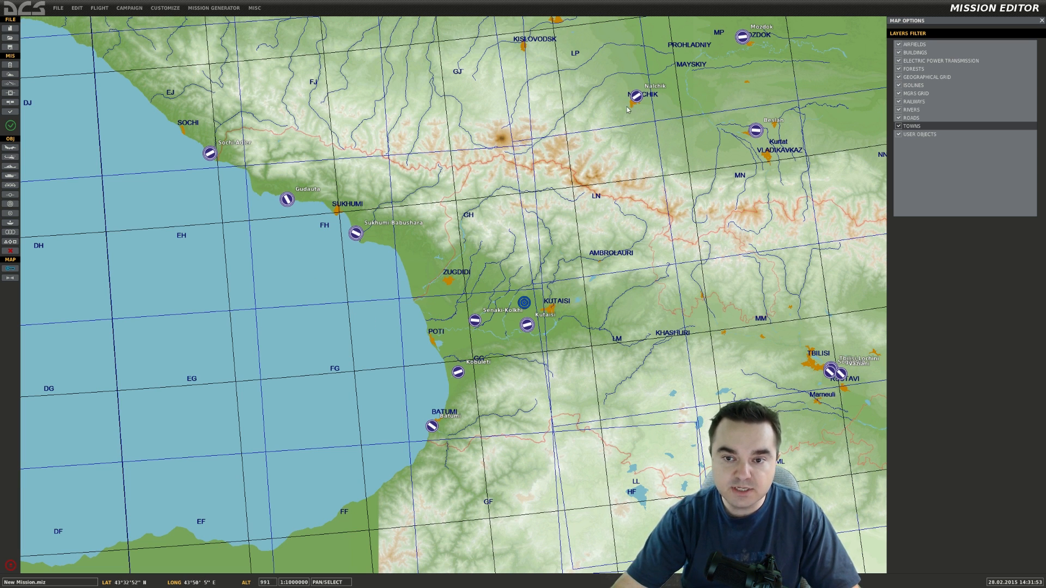
pyautogui.click(898, 45)
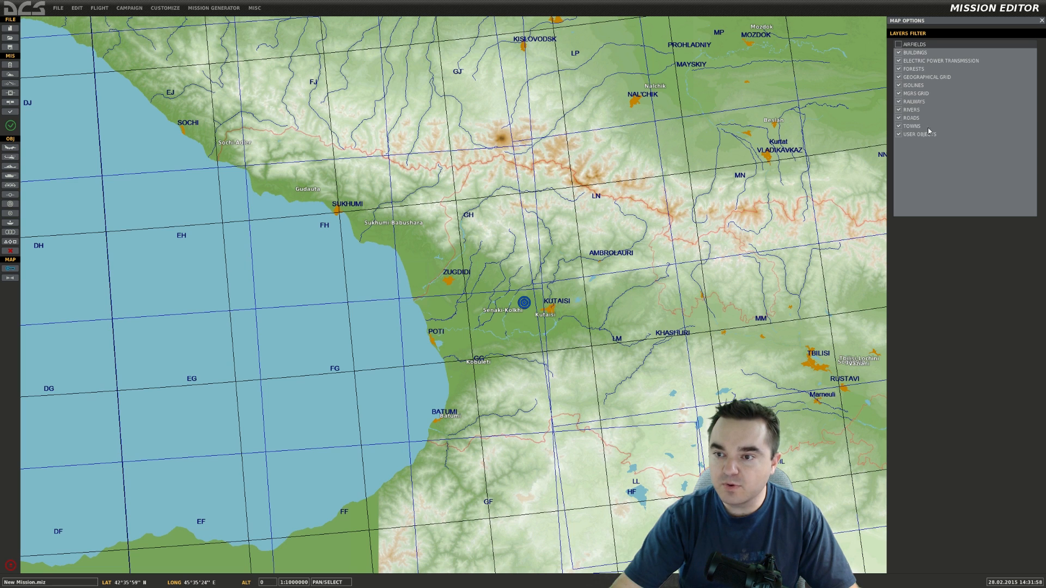
pyautogui.click(898, 77)
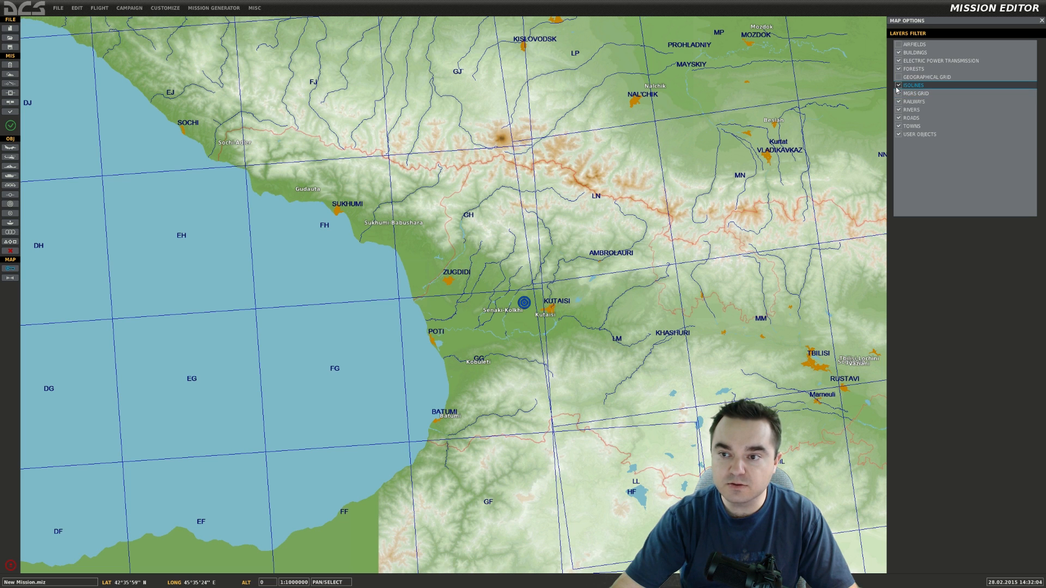
pyautogui.click(898, 85)
pyautogui.click(898, 93)
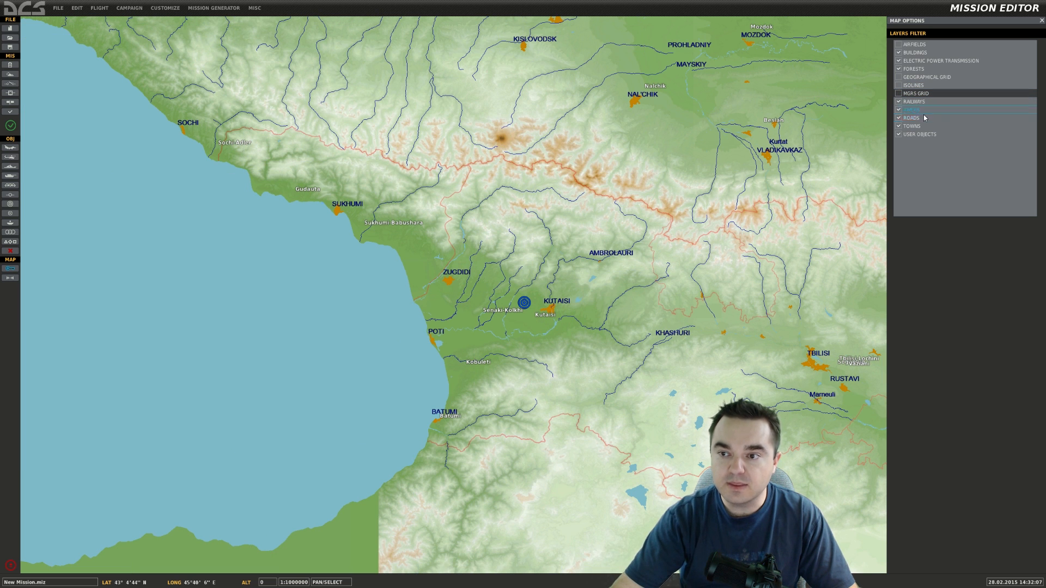
pyautogui.moveTo(679, 218); pyautogui.dragTo(629, 231)
pyautogui.moveTo(728, 231); pyautogui.dragTo(794, 326)
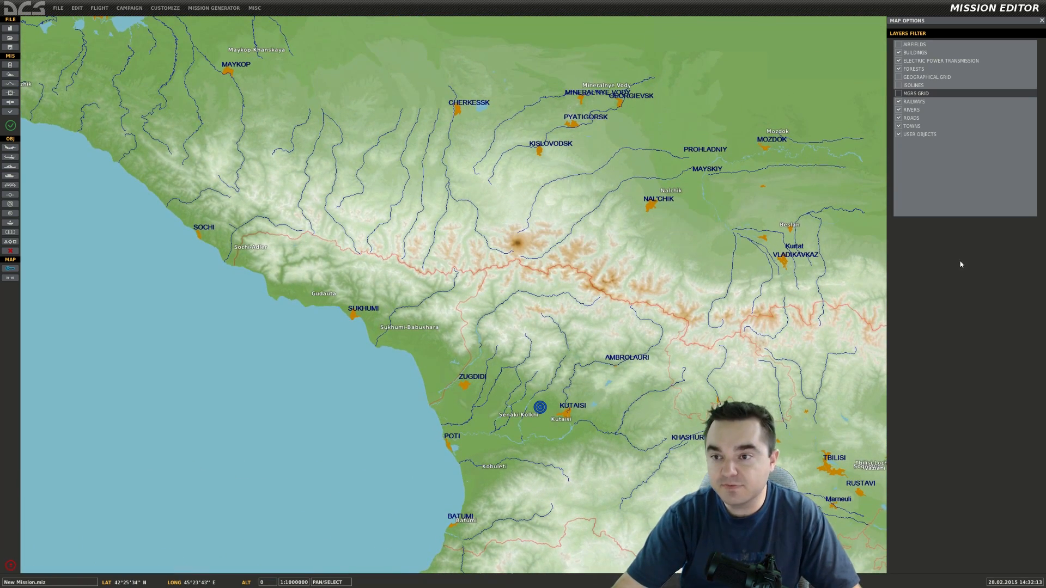
pyautogui.click(899, 126)
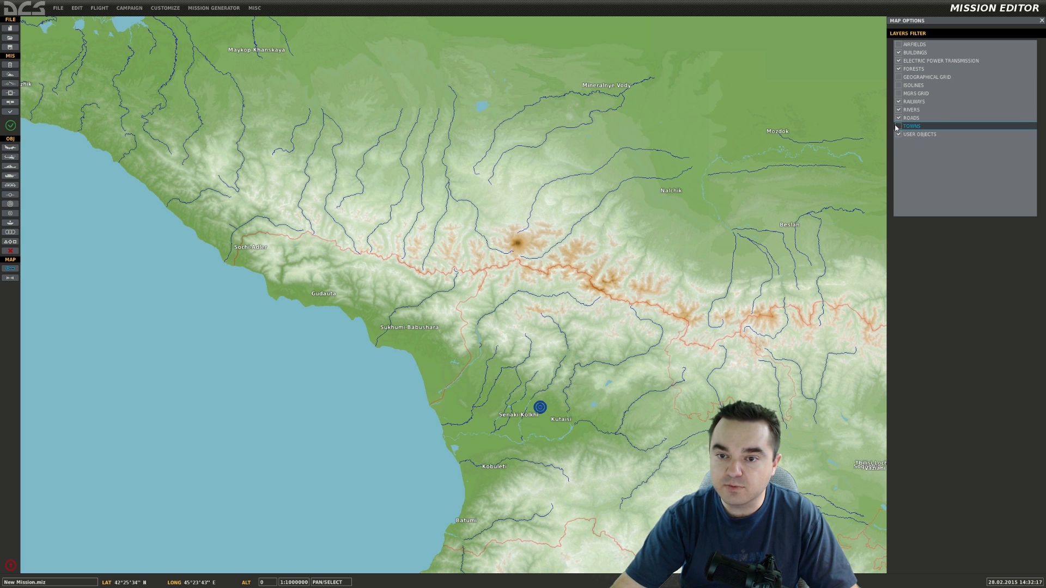
pyautogui.moveTo(717, 303); pyautogui.dragTo(733, 252)
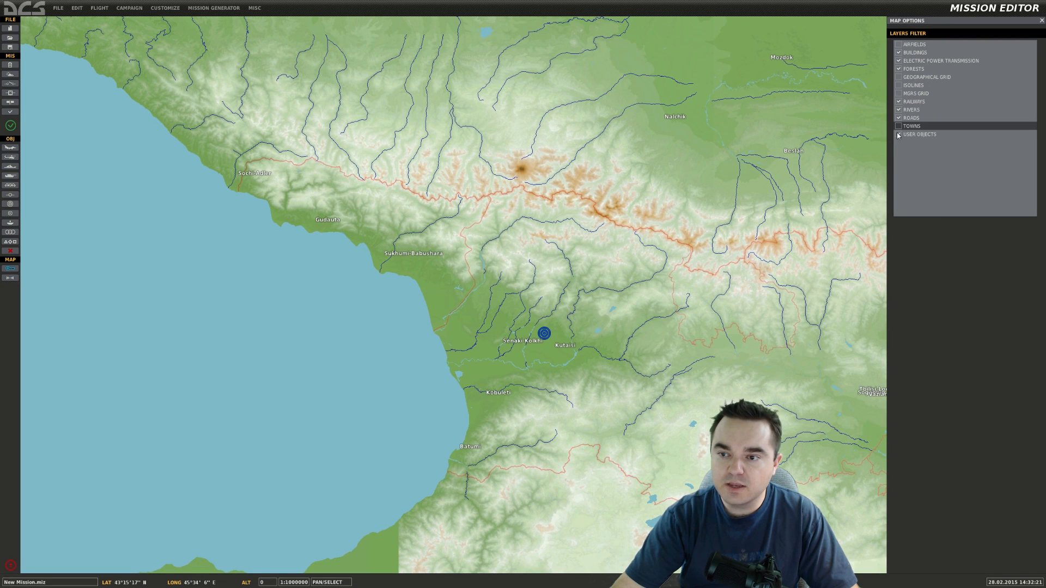
# - Show the MGRS grid, towns, isolines, geographical grid and airfields layers again and close the map options
pyautogui.click(898, 94)
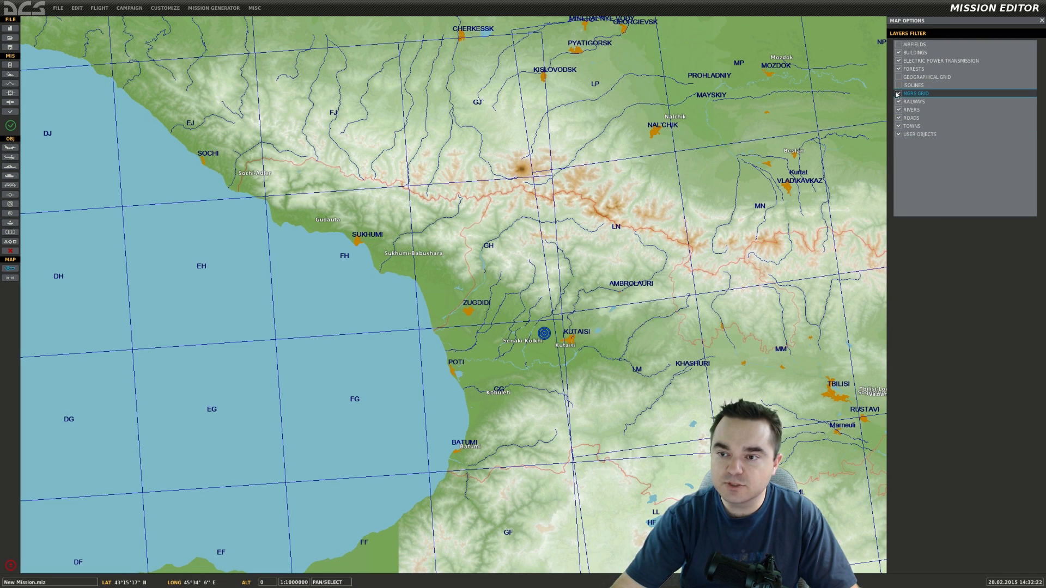
pyautogui.click(899, 85)
pyautogui.click(899, 77)
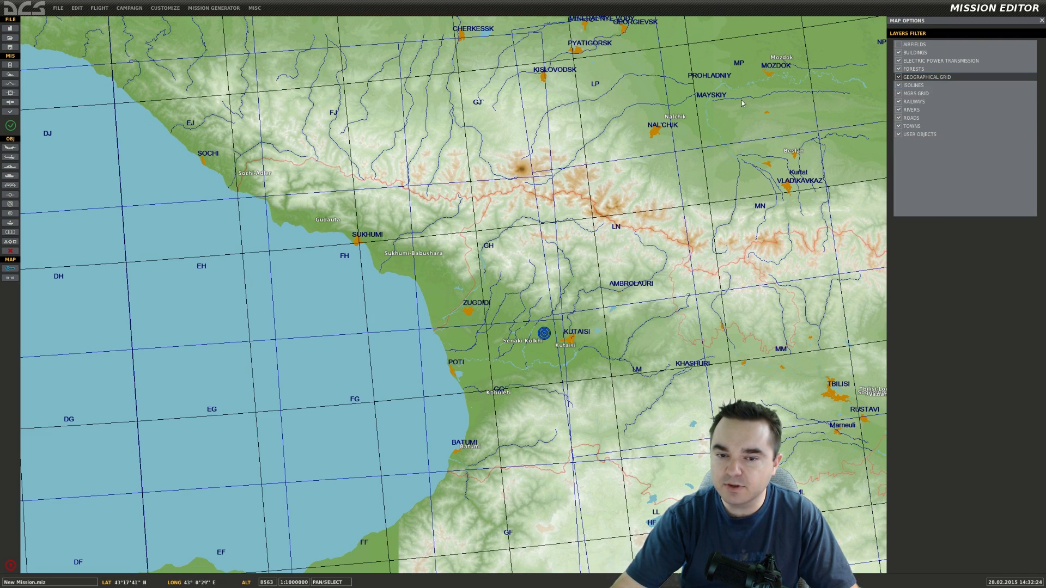
pyautogui.click(898, 44)
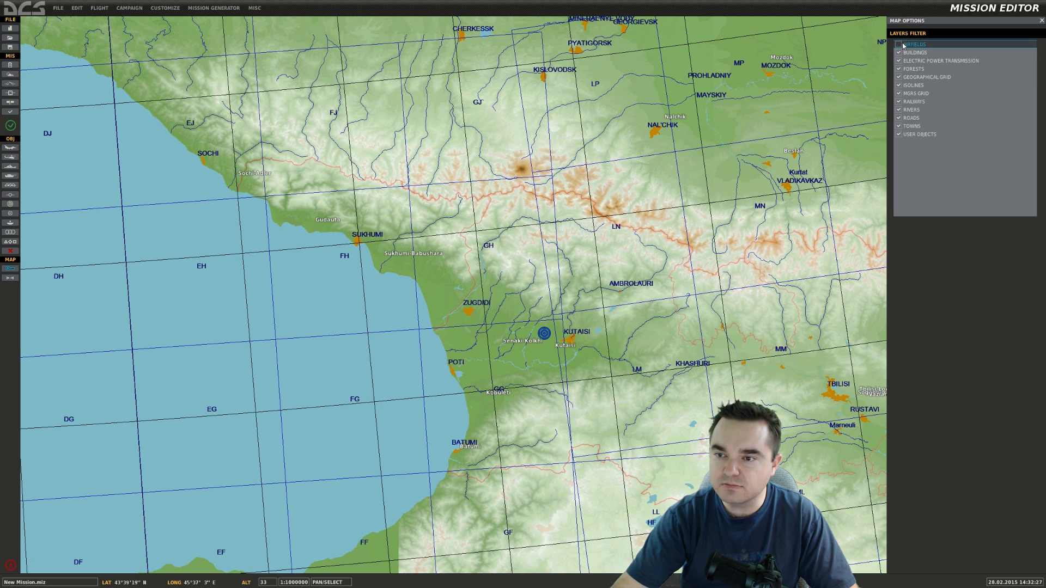
pyautogui.moveTo(689, 275); pyautogui.dragTo(660, 186)
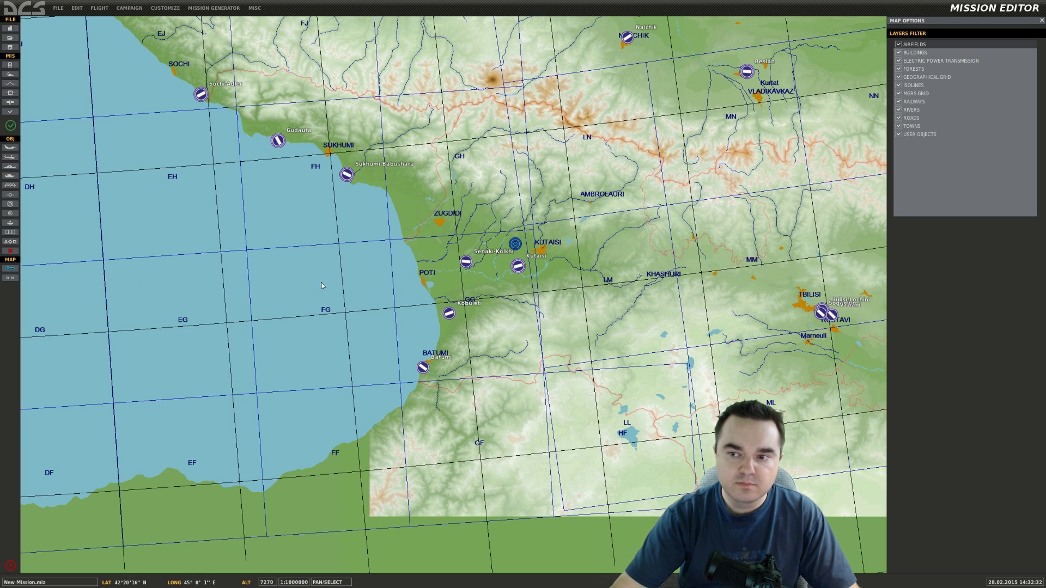
pyautogui.click(8, 269)
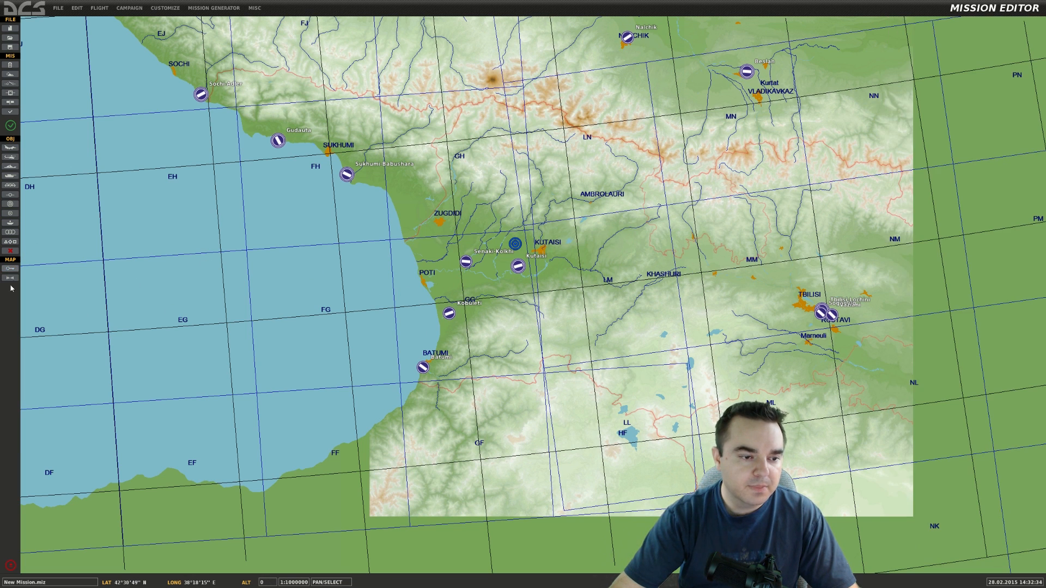
# - Measure the distance and bearing from the Sochi-Adler airfield to Sukhumi-Babushara, and leave the measuring tool
pyautogui.click(10, 278)
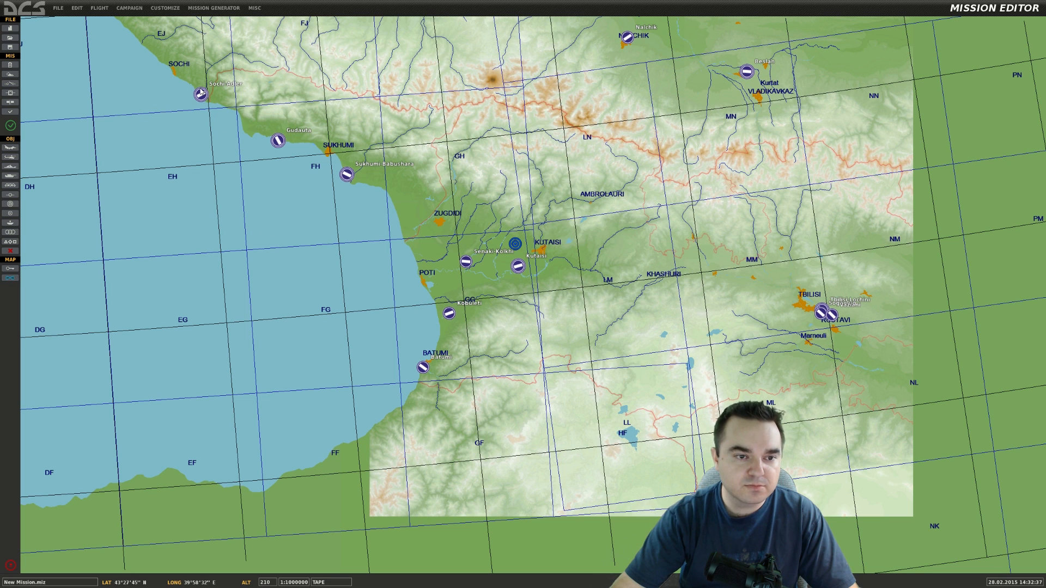
pyautogui.moveTo(199, 96); pyautogui.dragTo(347, 173)
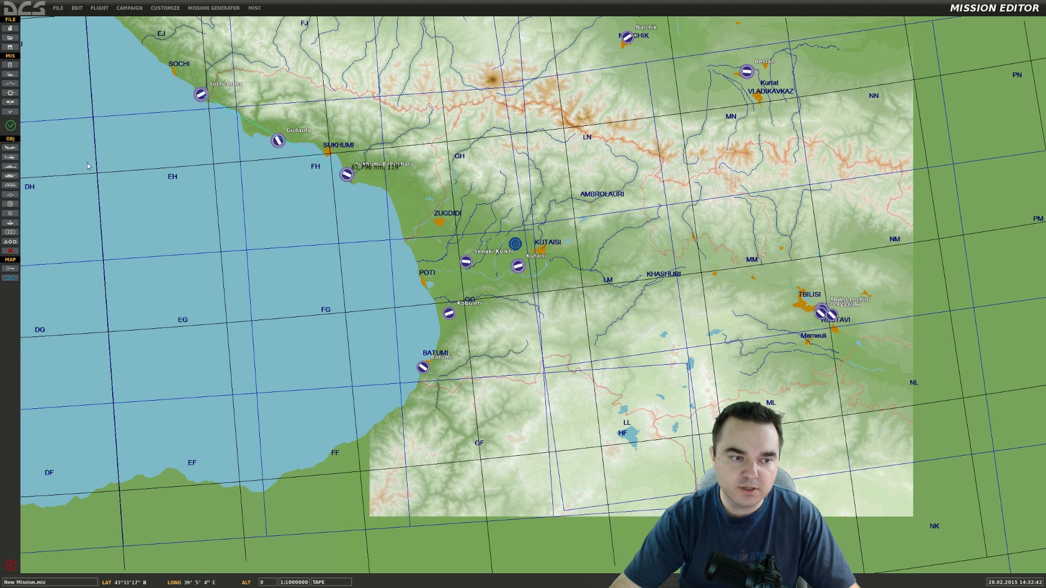
pyautogui.click(9, 147)
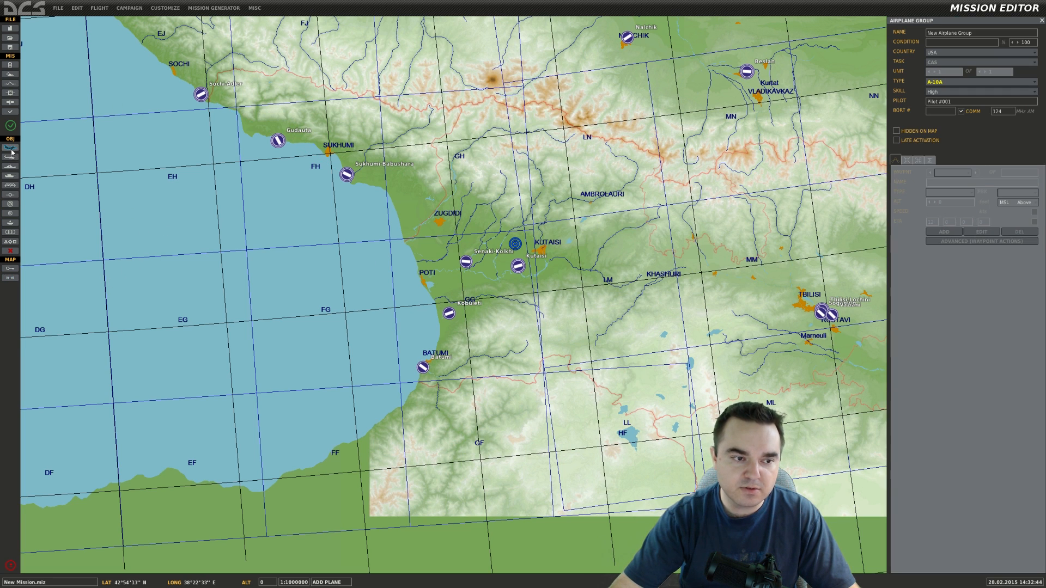
pyautogui.click(10, 278)
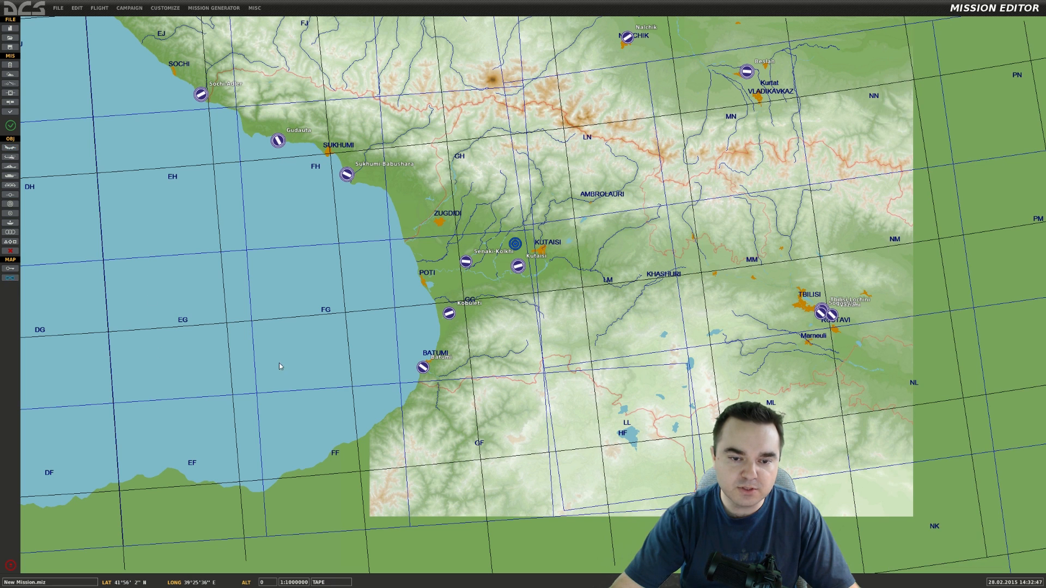
pyautogui.moveTo(205, 93); pyautogui.dragTo(351, 177)
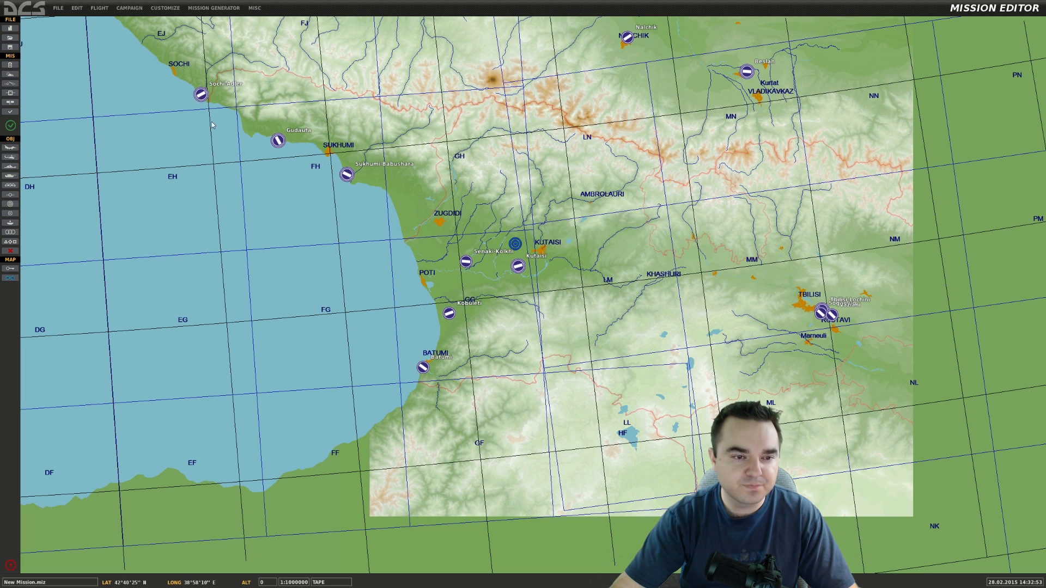
pyautogui.moveTo(201, 94); pyautogui.dragTo(357, 183)
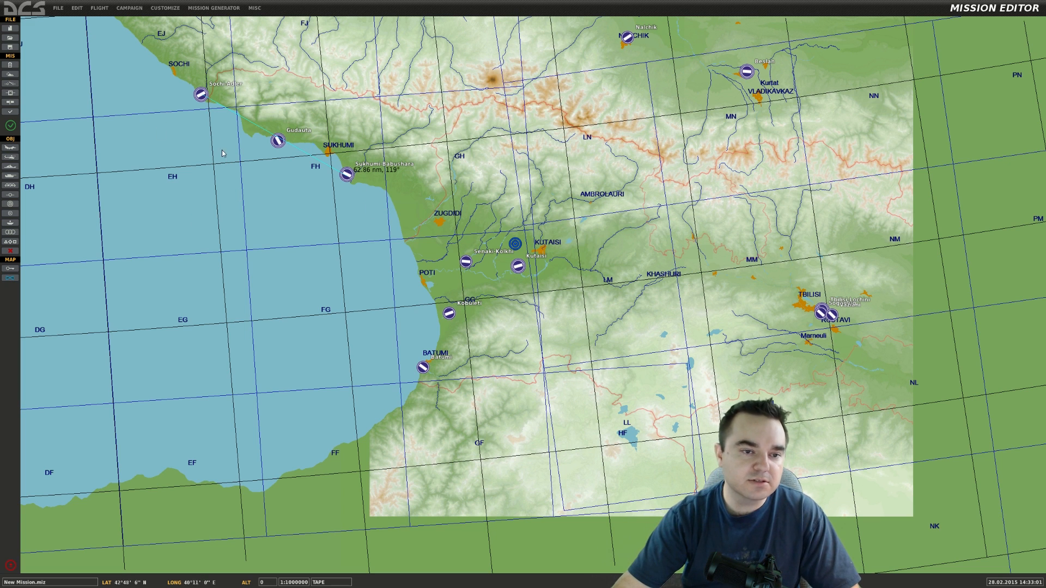
pyautogui.click(210, 116)
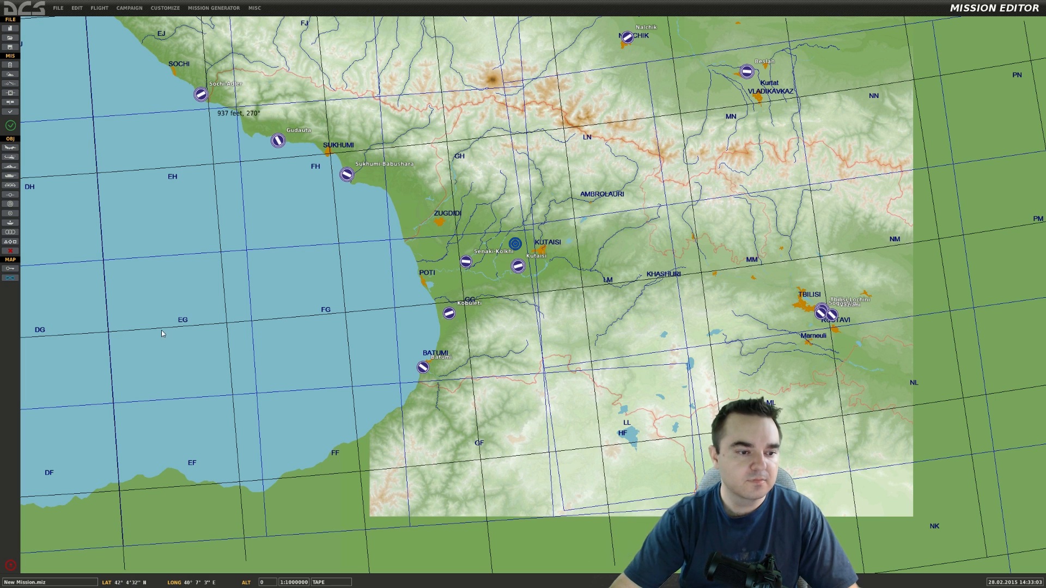
pyautogui.click(11, 278)
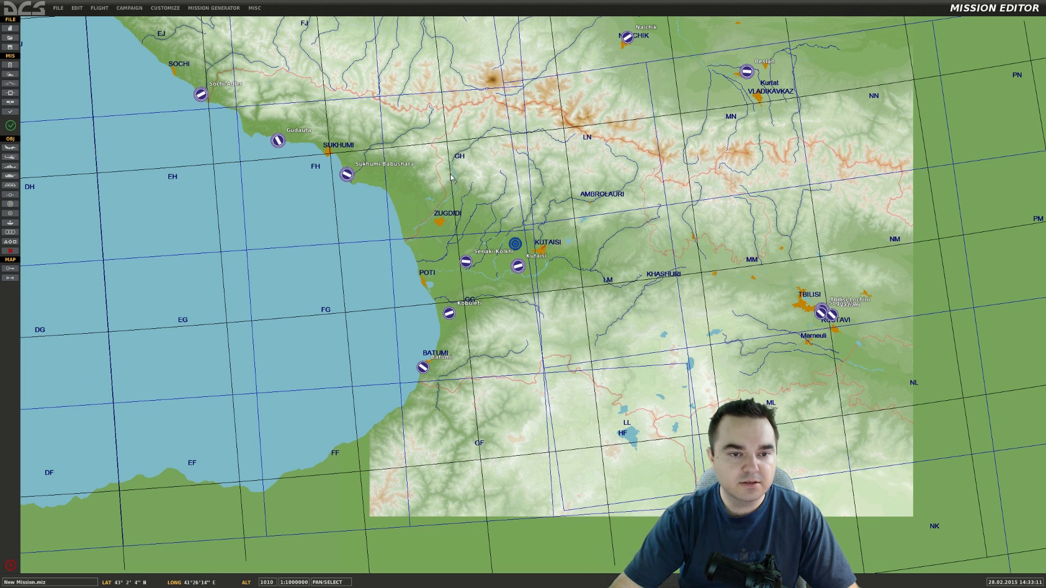
pyautogui.moveTo(376, 116); pyautogui.dragTo(357, 165, button='right')
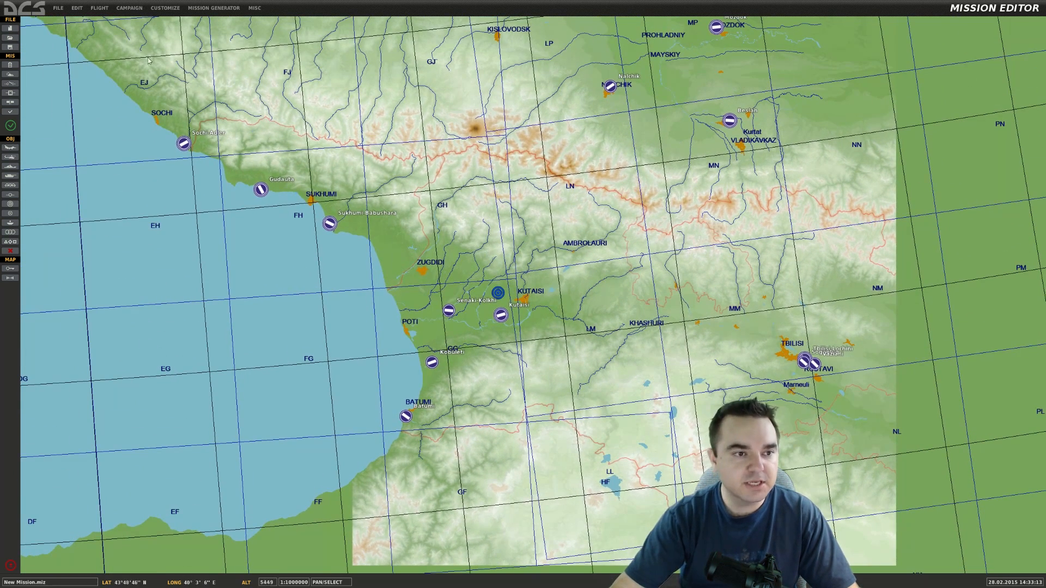
pyautogui.click(60, 9)
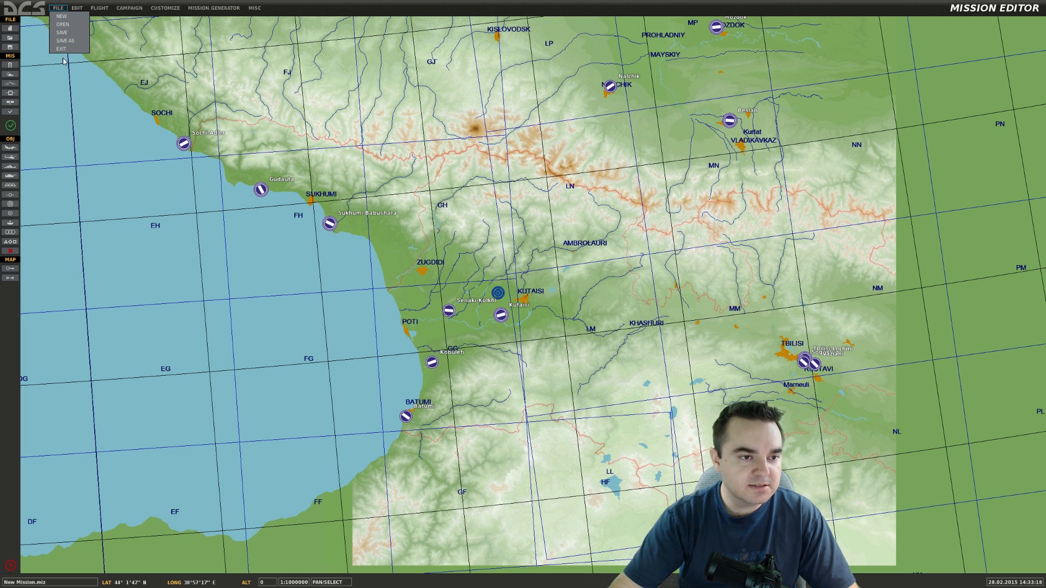
pyautogui.click(78, 9)
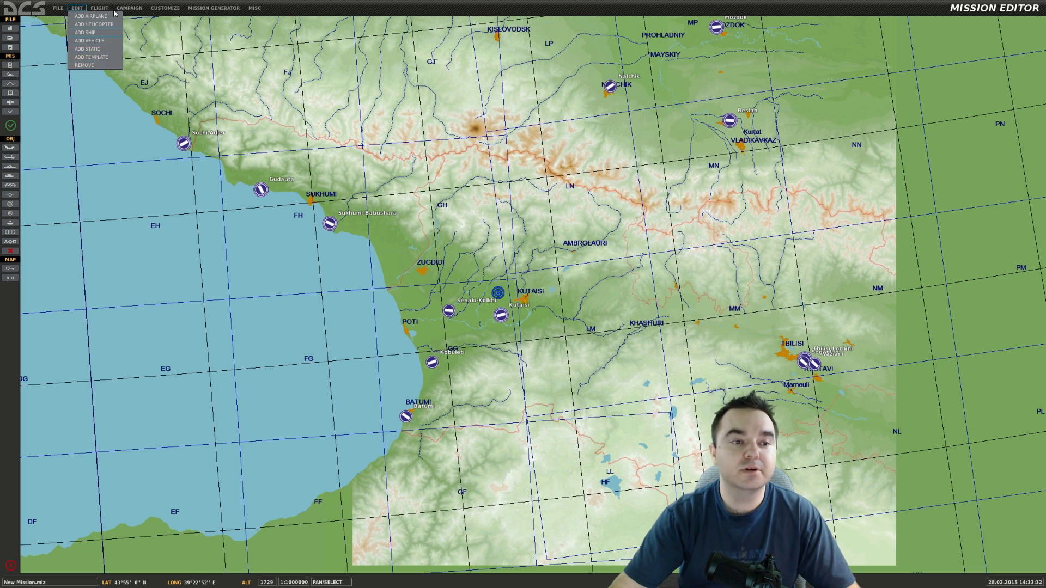
pyautogui.click(99, 7)
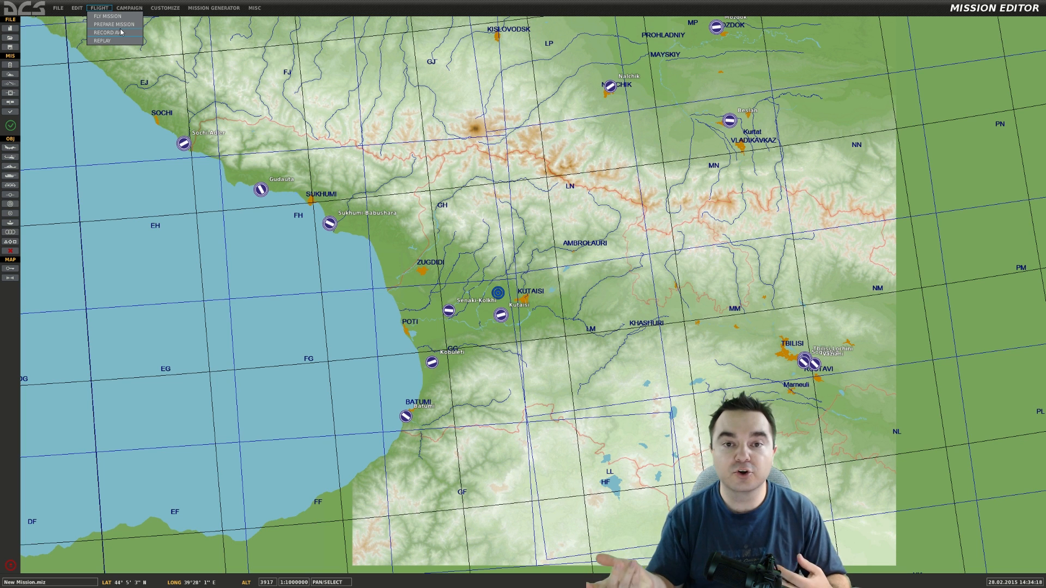
pyautogui.click(129, 8)
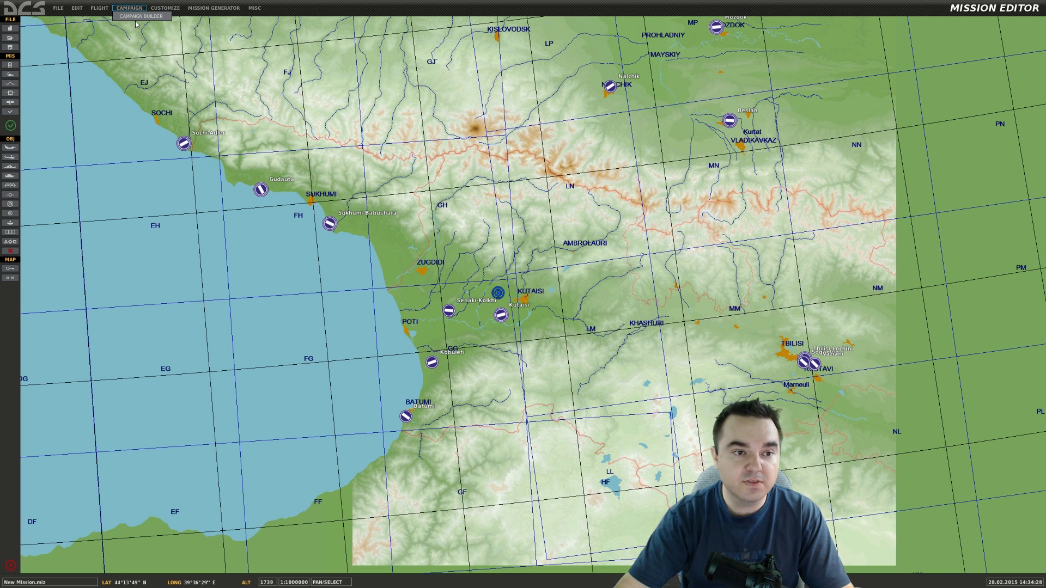
# - View the mission options and the map layer options, and close them without changing any setting
pyautogui.click(173, 9)
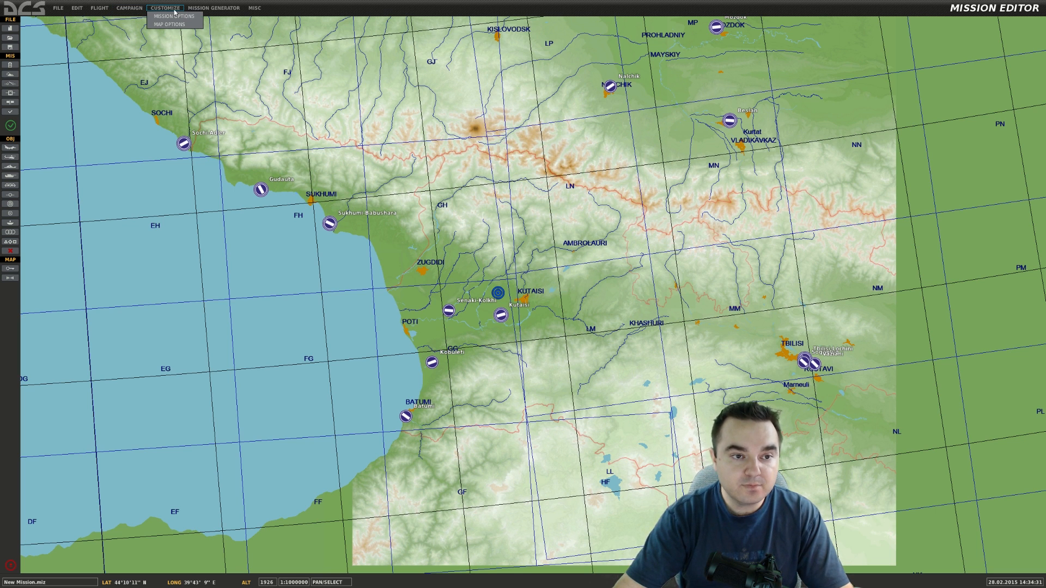
pyautogui.click(172, 16)
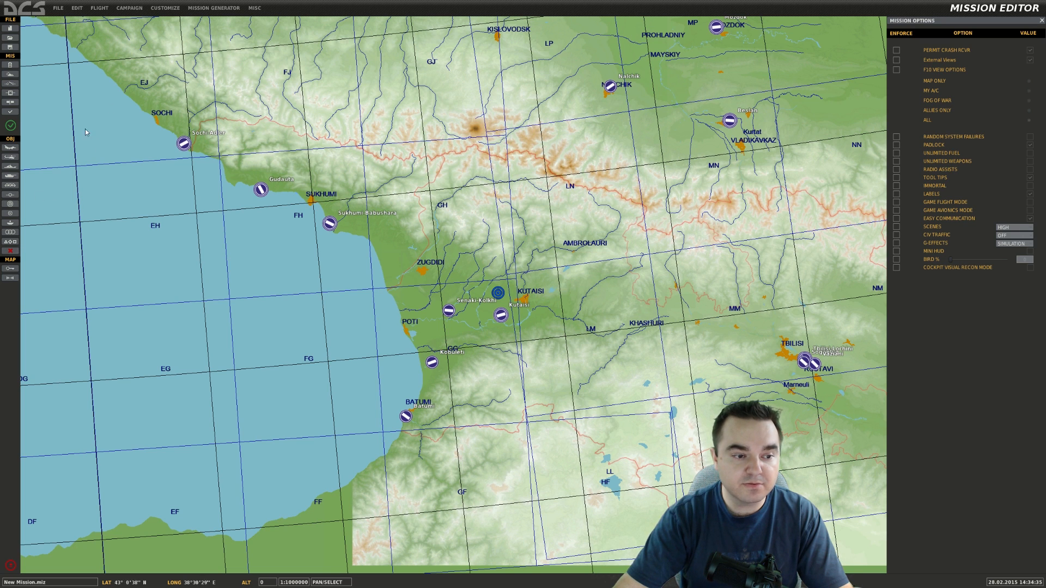
pyautogui.click(167, 9)
pyautogui.click(171, 25)
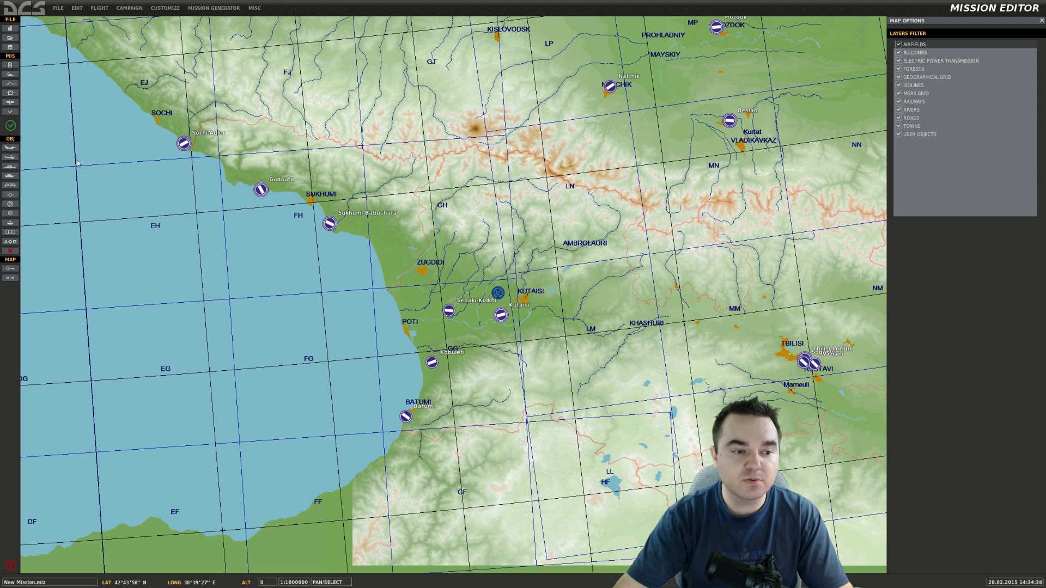
pyautogui.click(214, 10)
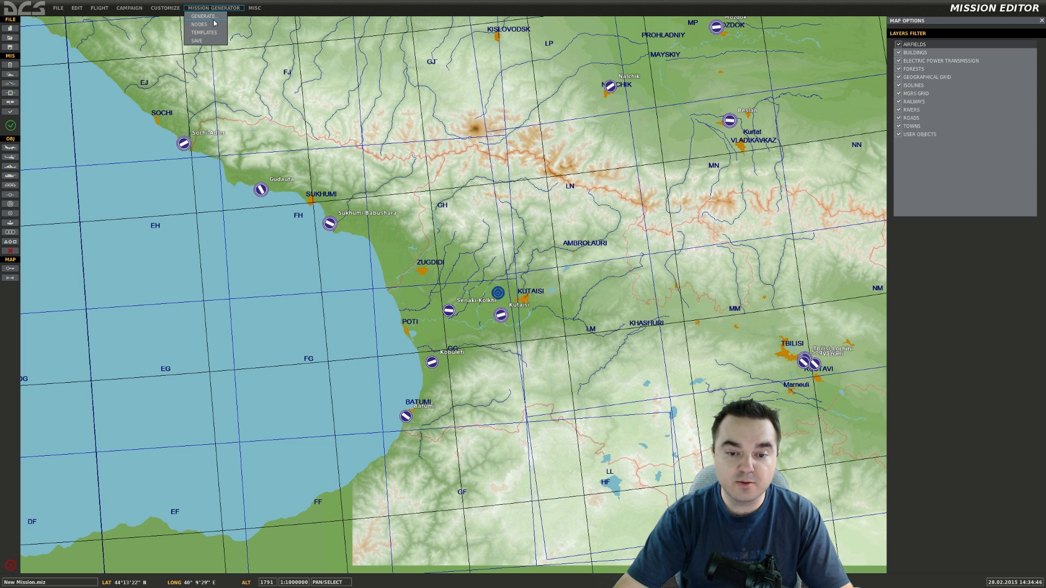
pyautogui.click(231, 10)
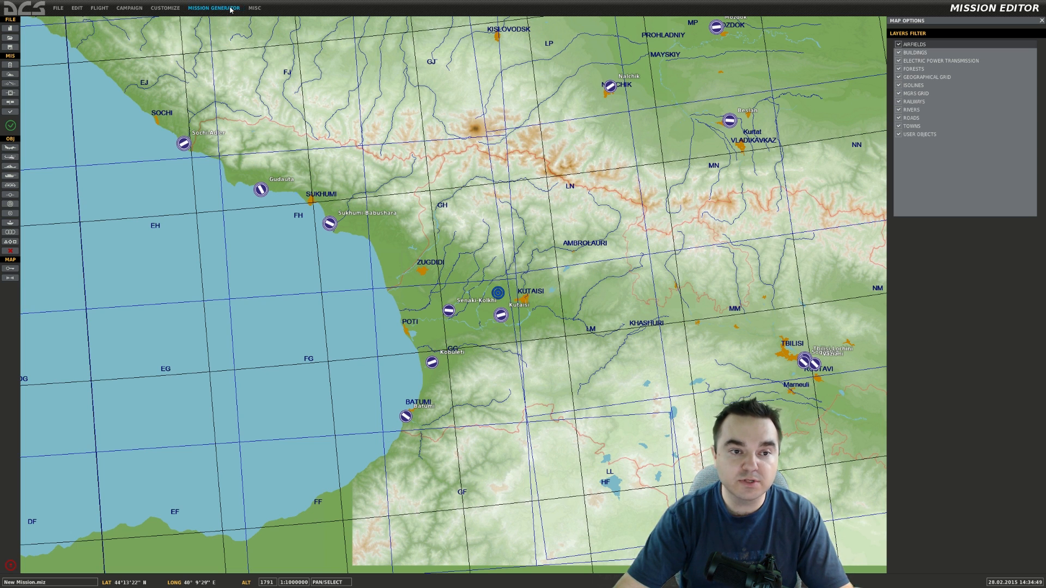
pyautogui.click(1041, 20)
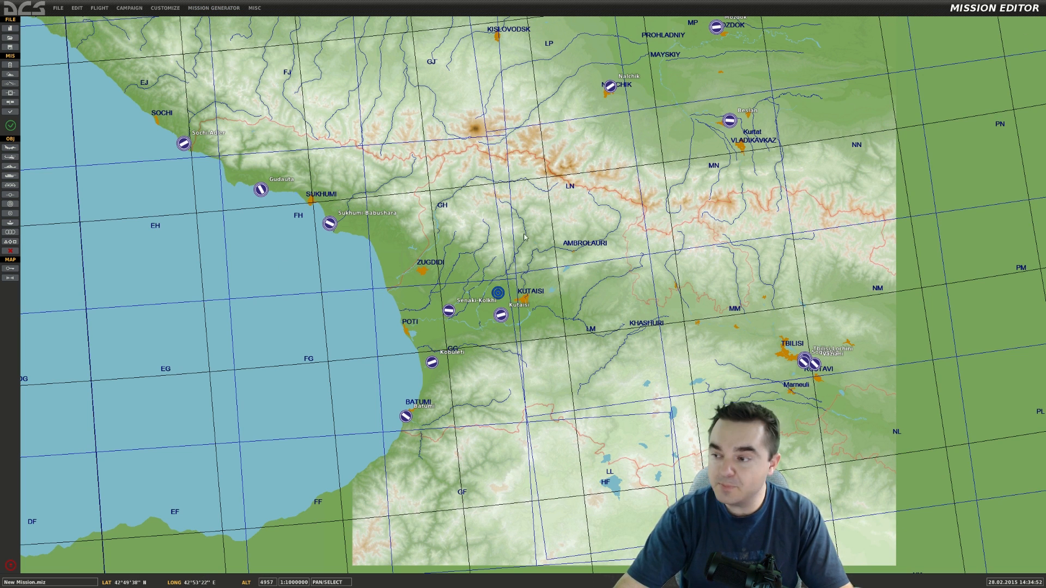
# - View the encyclopedia's A-10A entry, close it, and bring up the program credits
pyautogui.click(256, 8)
pyautogui.click(264, 22)
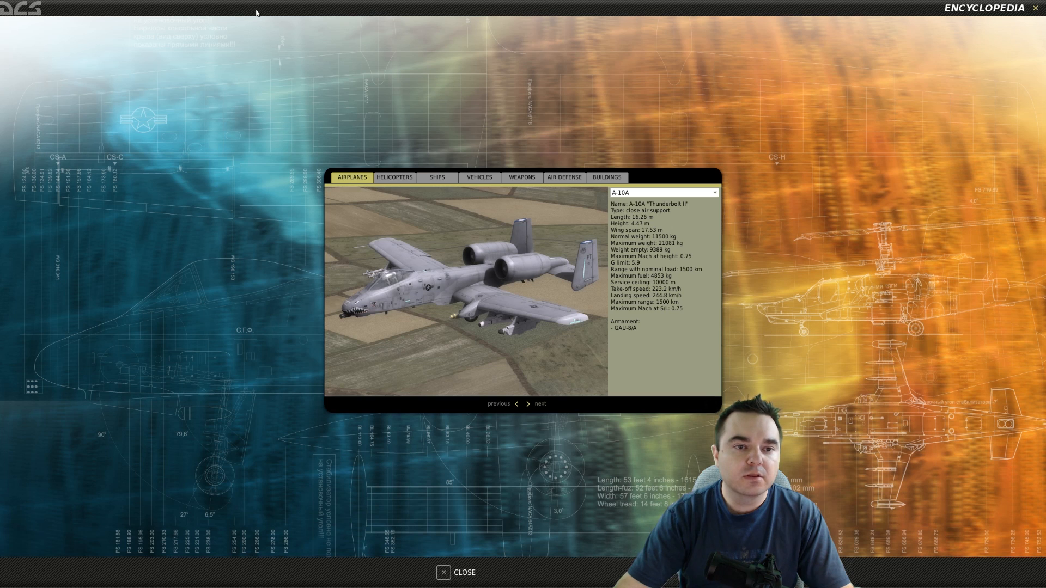
pyautogui.click(444, 573)
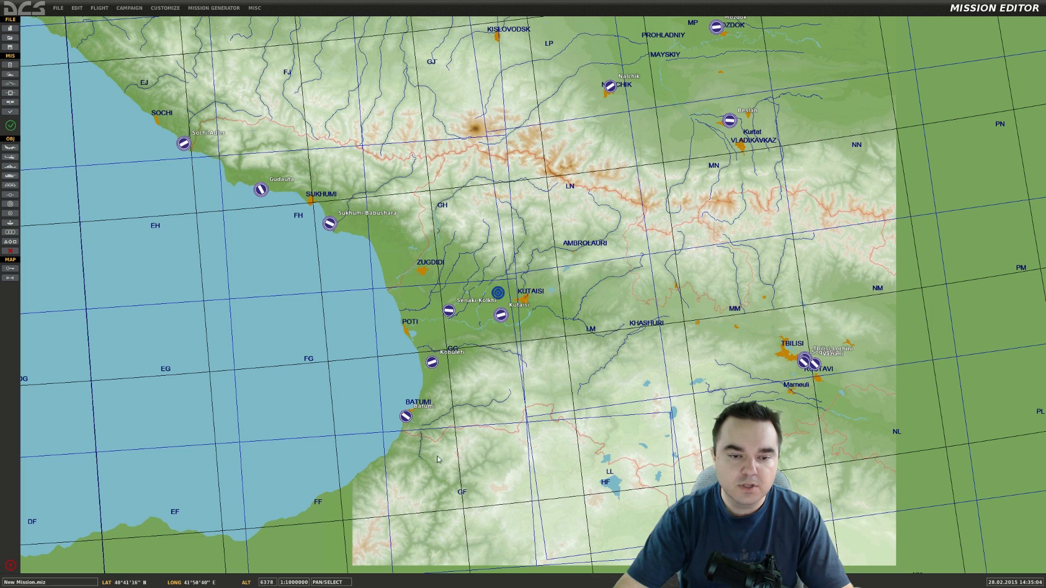
pyautogui.click(256, 9)
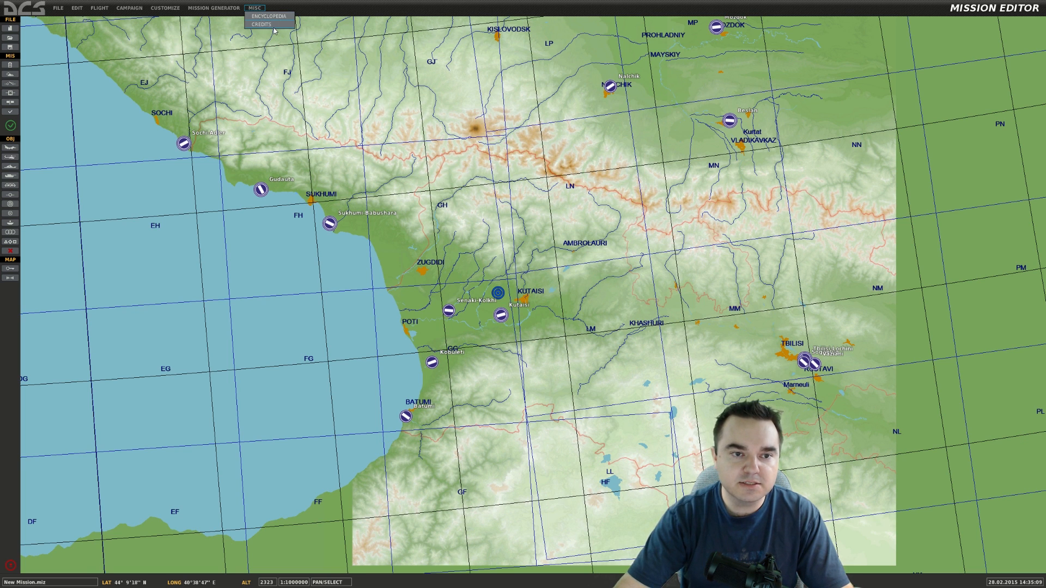
pyautogui.click(263, 25)
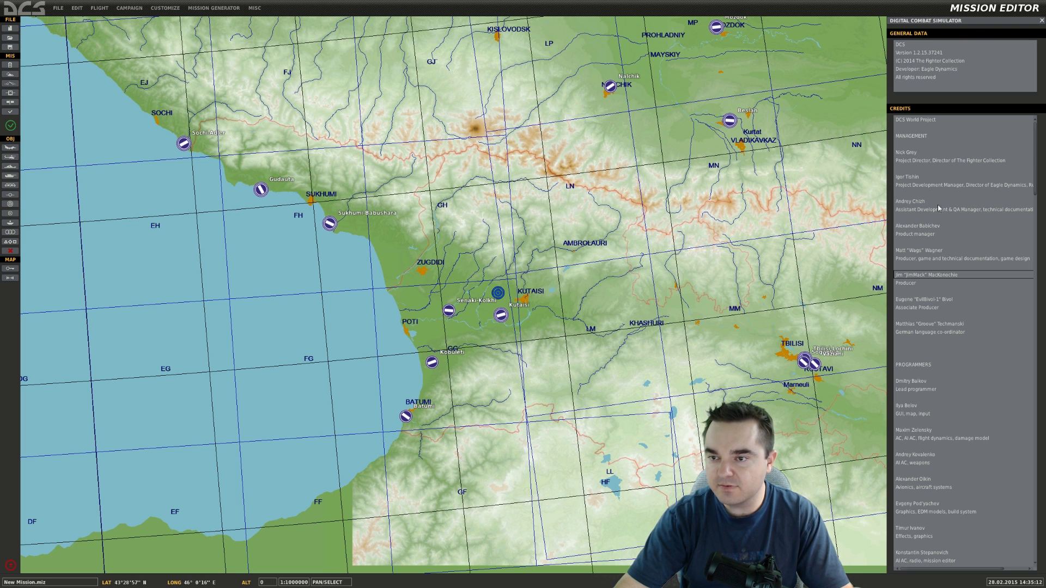
# - Read through the program credits from the management section to the testers staff, return to the beginning and close them
pyautogui.scroll(-6, 966, 422)
pyautogui.scroll(-10, 966, 424)
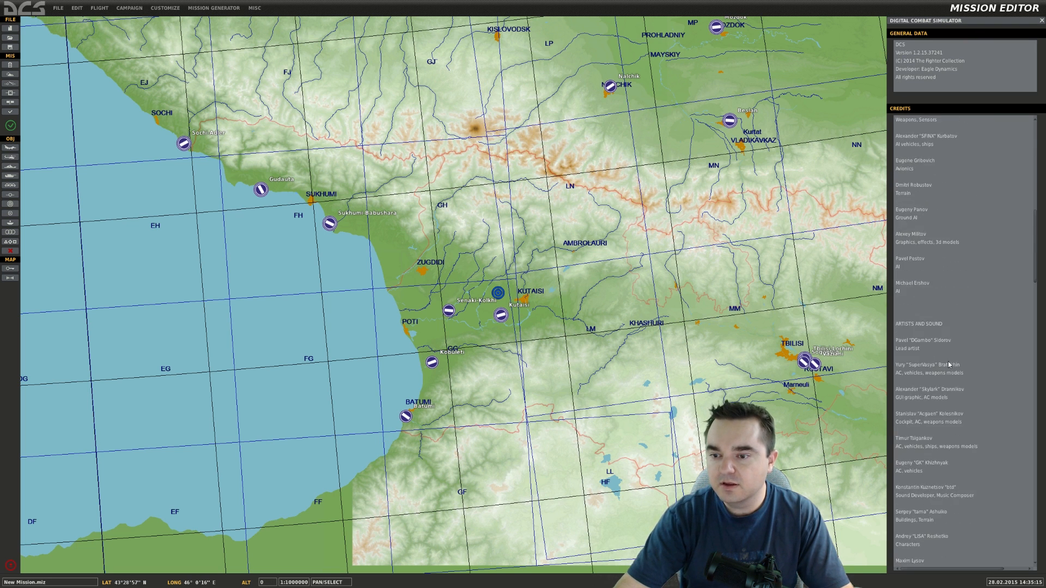
pyautogui.scroll(-1, 977, 388)
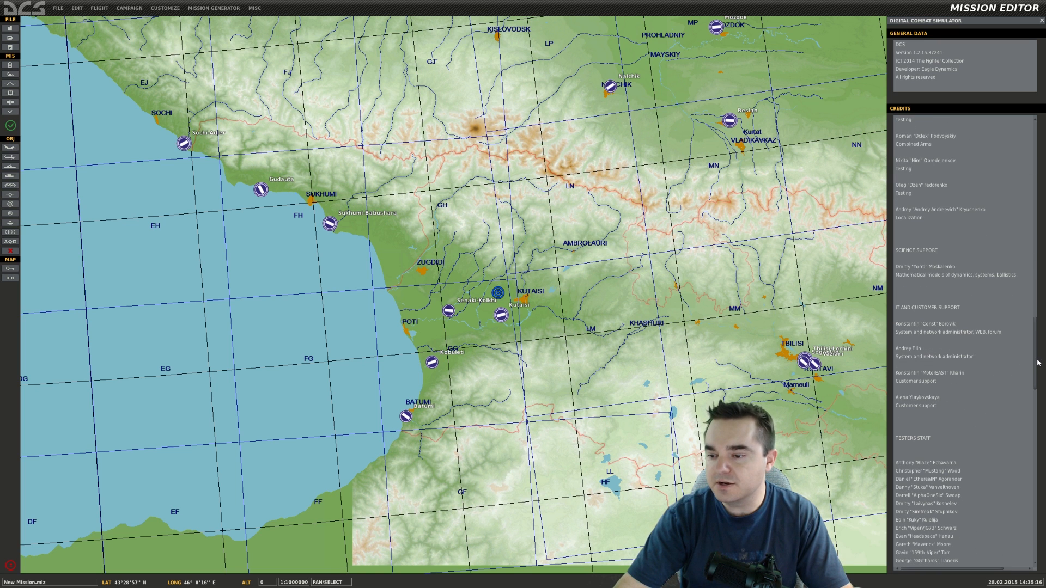
pyautogui.moveTo(1036, 369); pyautogui.dragTo(1043, 116)
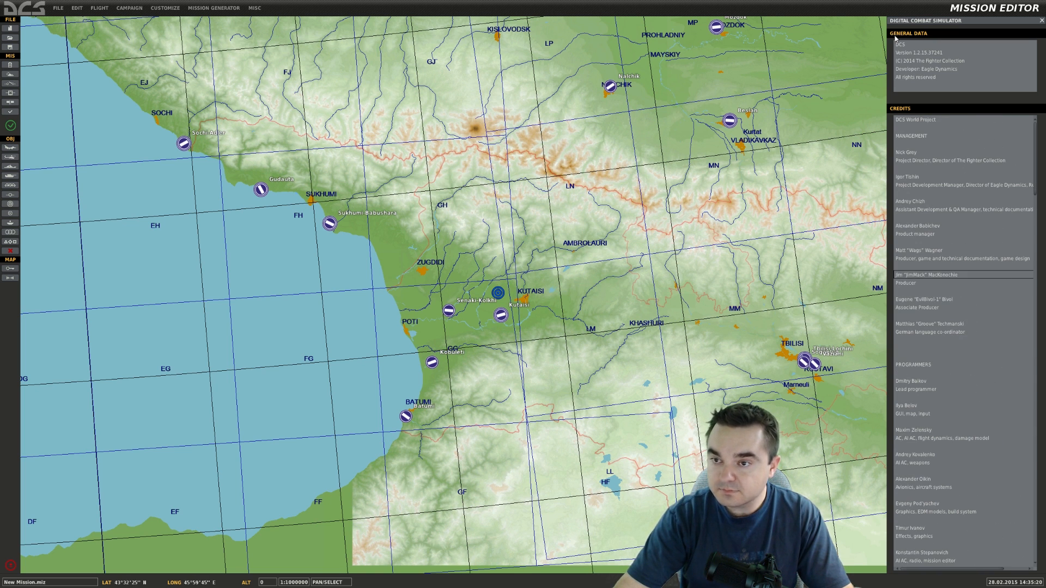
pyautogui.click(1041, 21)
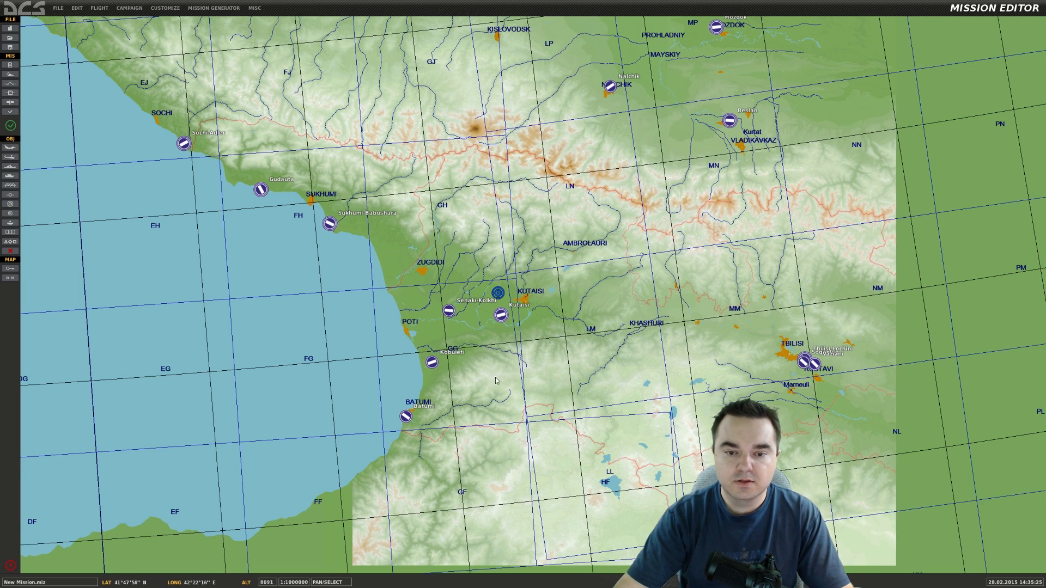
# - Examine the runway, taxiways and parking areas of the Kobuleti airfield up close on the map
pyautogui.moveTo(513, 368); pyautogui.dragTo(529, 265)
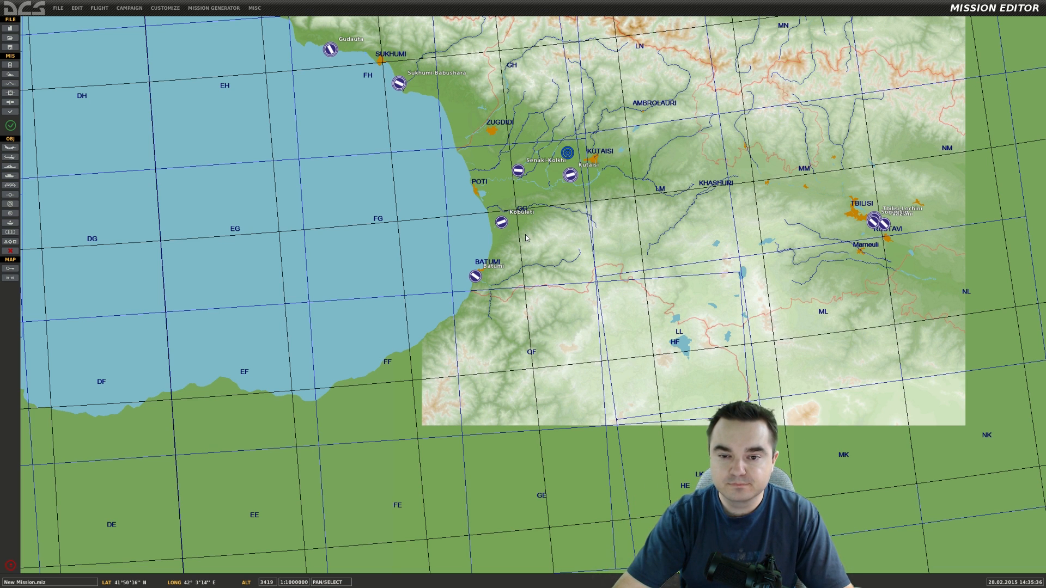
pyautogui.scroll(4, 525, 236)
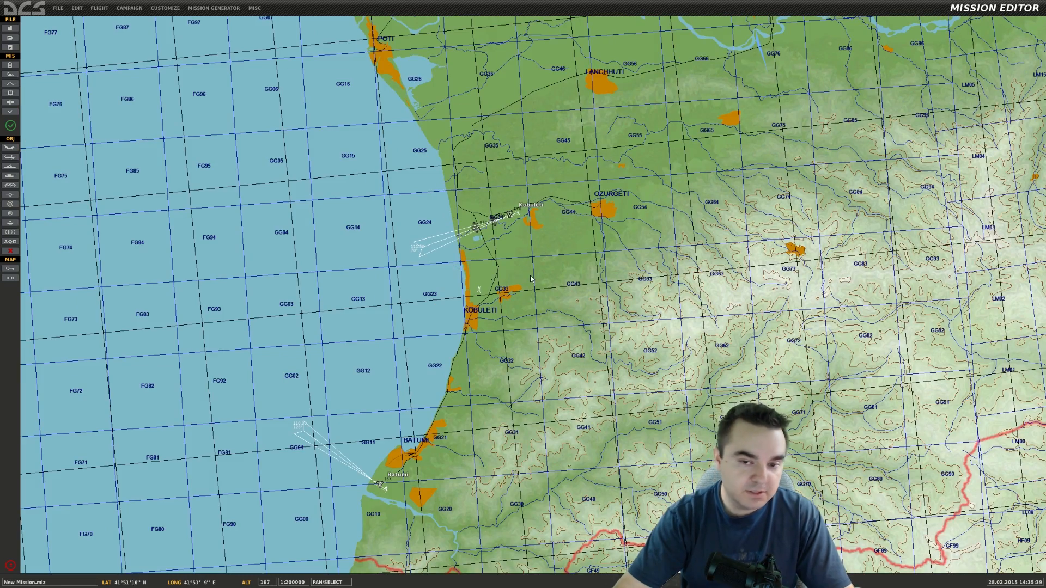
pyautogui.moveTo(527, 260); pyautogui.dragTo(576, 314)
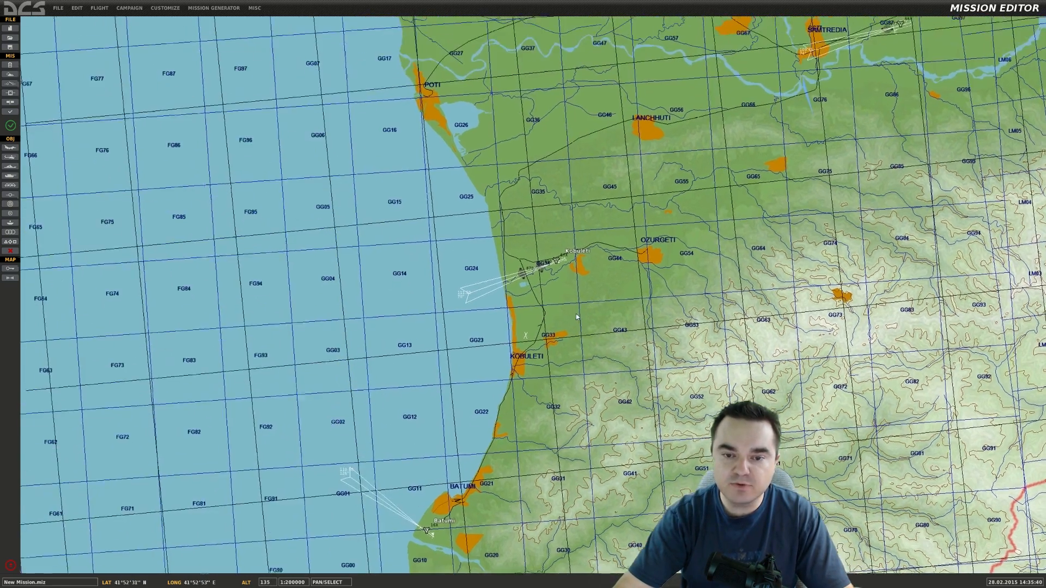
pyautogui.scroll(2, 518, 425)
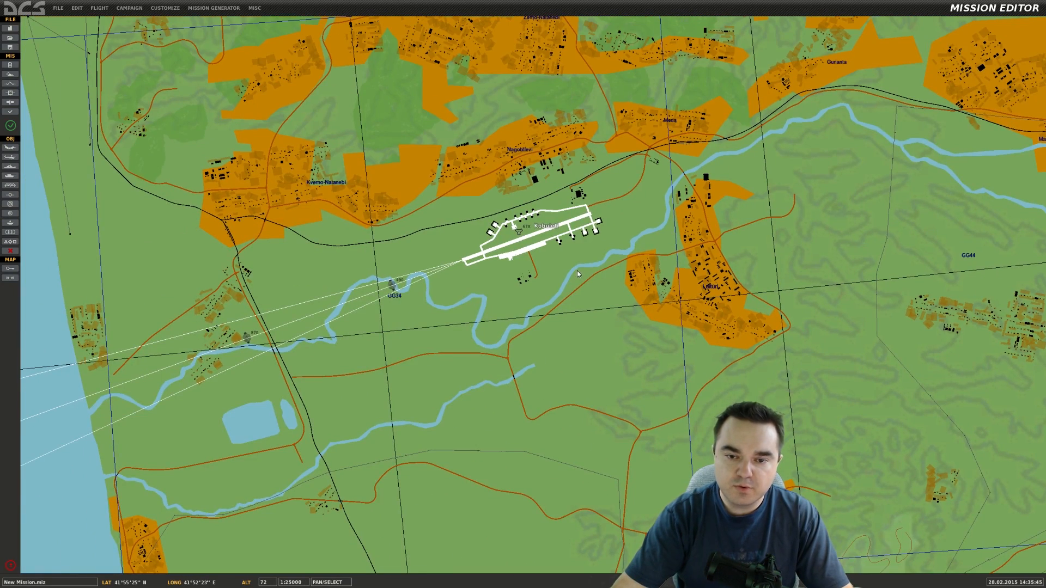
pyautogui.scroll(2, 577, 270)
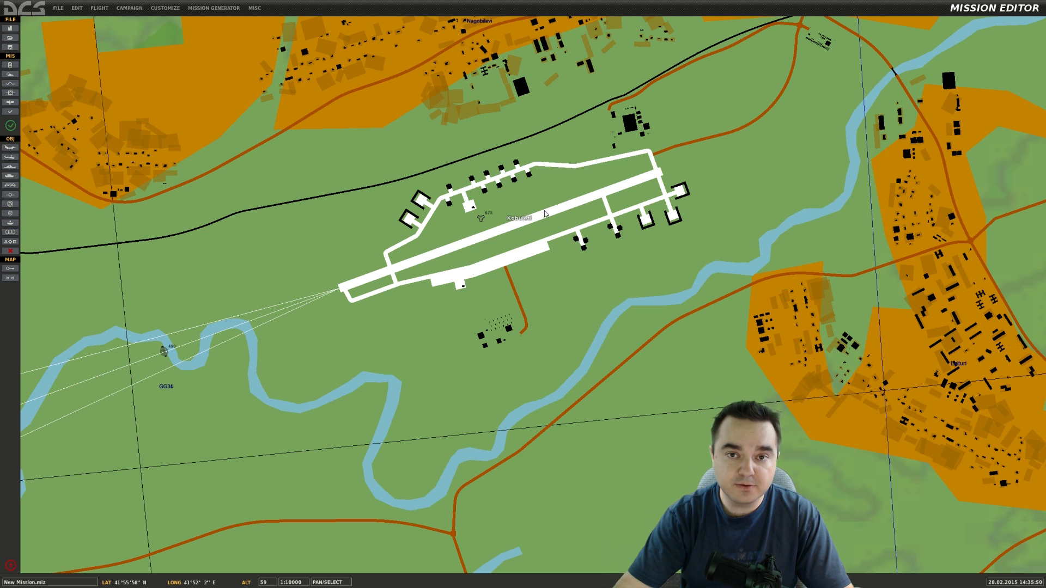
pyautogui.moveTo(545, 213); pyautogui.dragTo(573, 210)
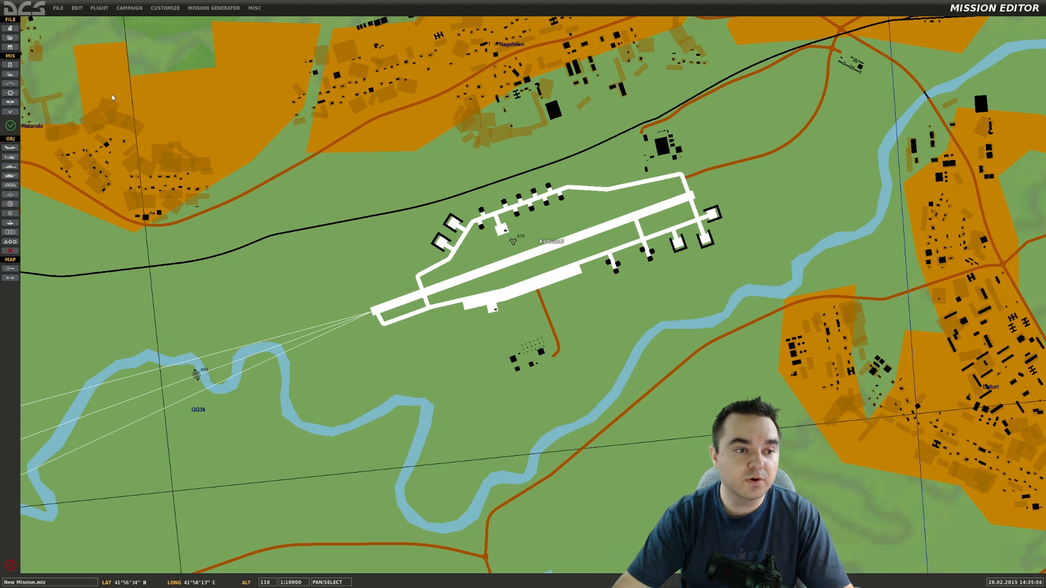
# - Create a new mission, discarding unsaved changes, and select the Caucasus map for it
pyautogui.click(10, 29)
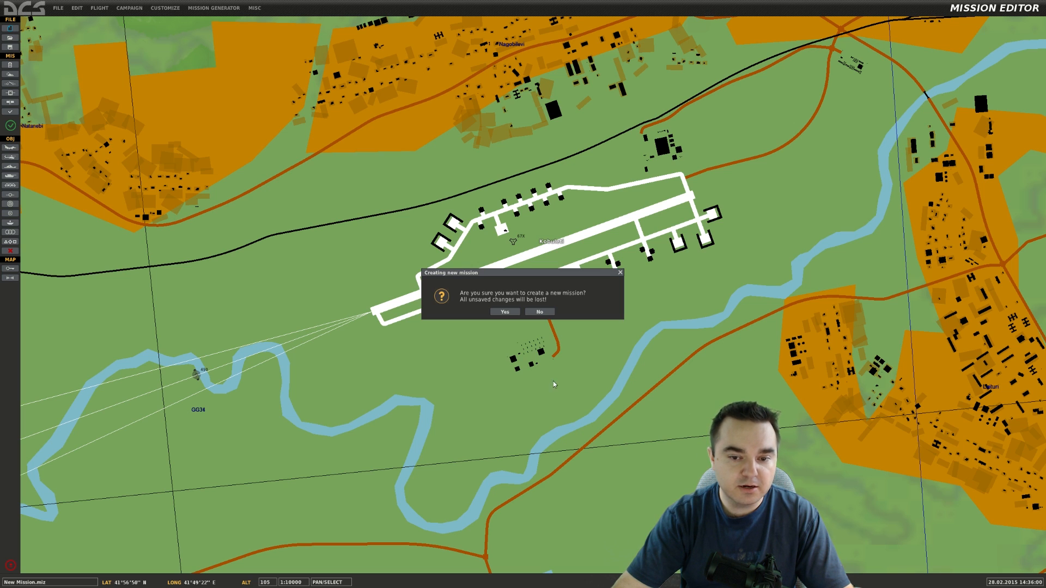
pyautogui.click(504, 312)
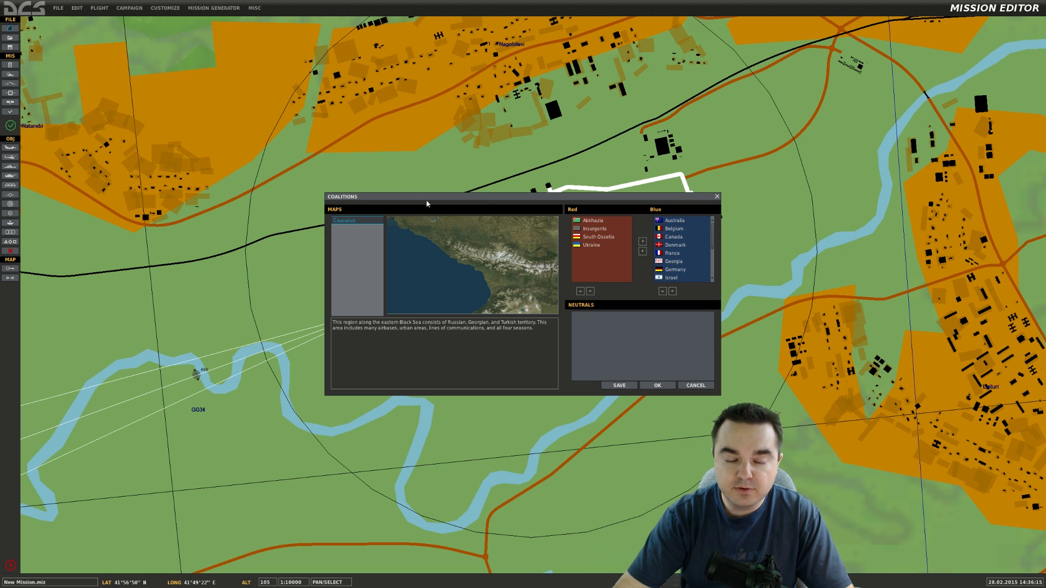
pyautogui.click(674, 236)
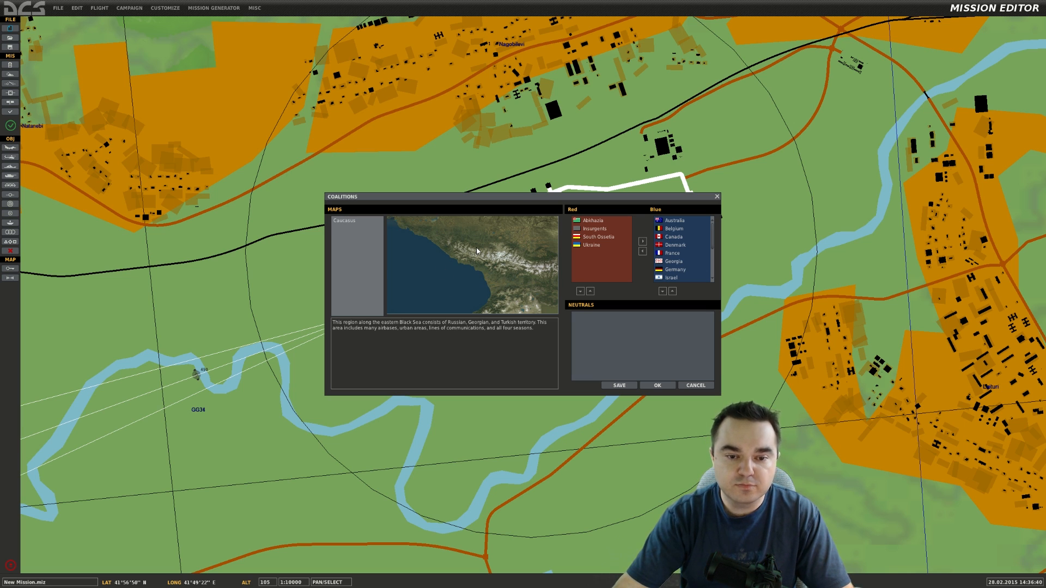
pyautogui.click(366, 218)
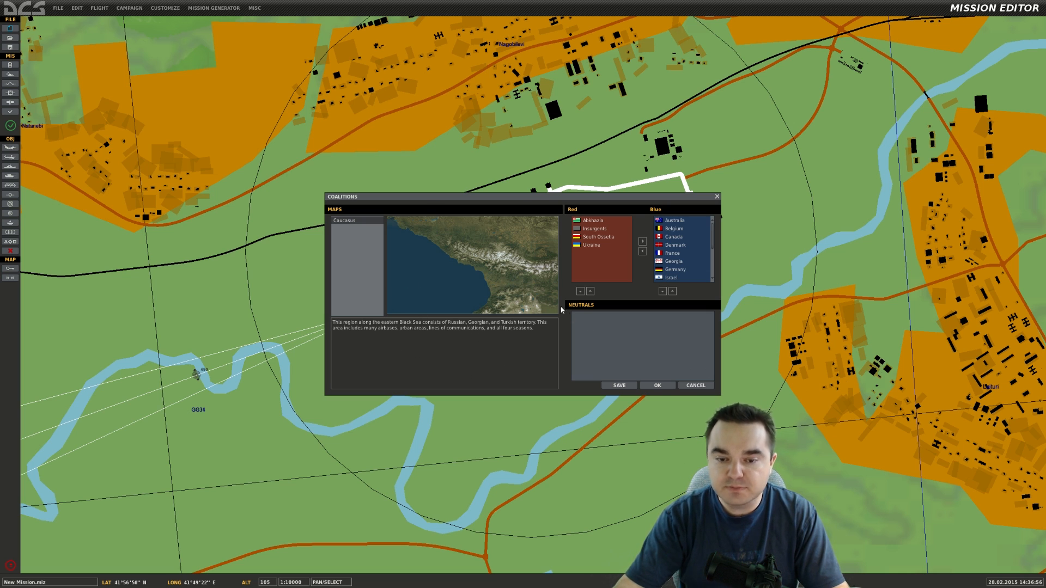
# - Move the Insurgents from the red coalition to the neutrals and return them to the red coalition
pyautogui.click(599, 229)
pyautogui.click(580, 292)
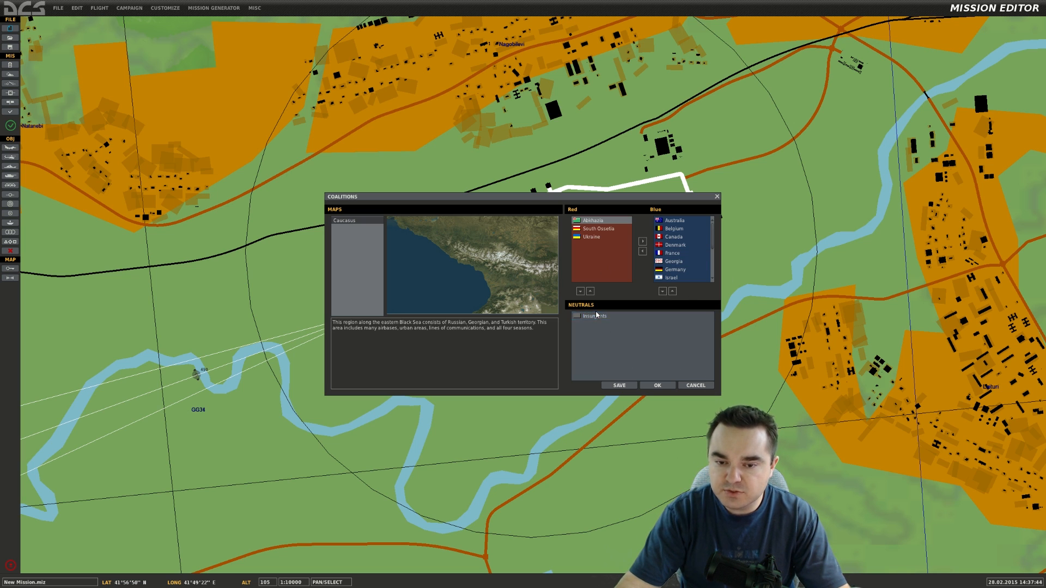
pyautogui.moveTo(594, 315); pyautogui.dragTo(594, 285)
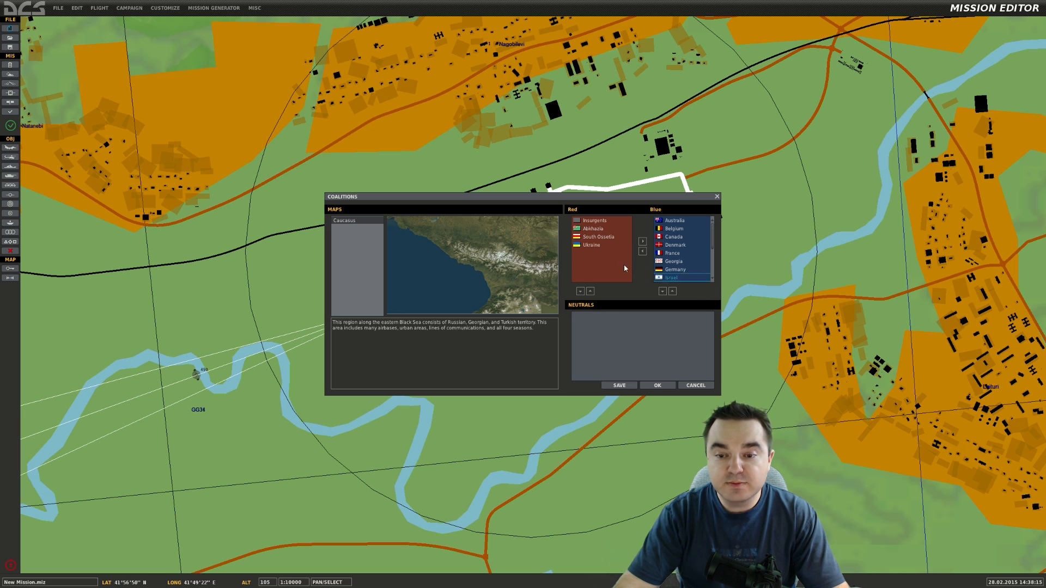
# - Accept the coalition setup for the new mission
pyautogui.click(599, 237)
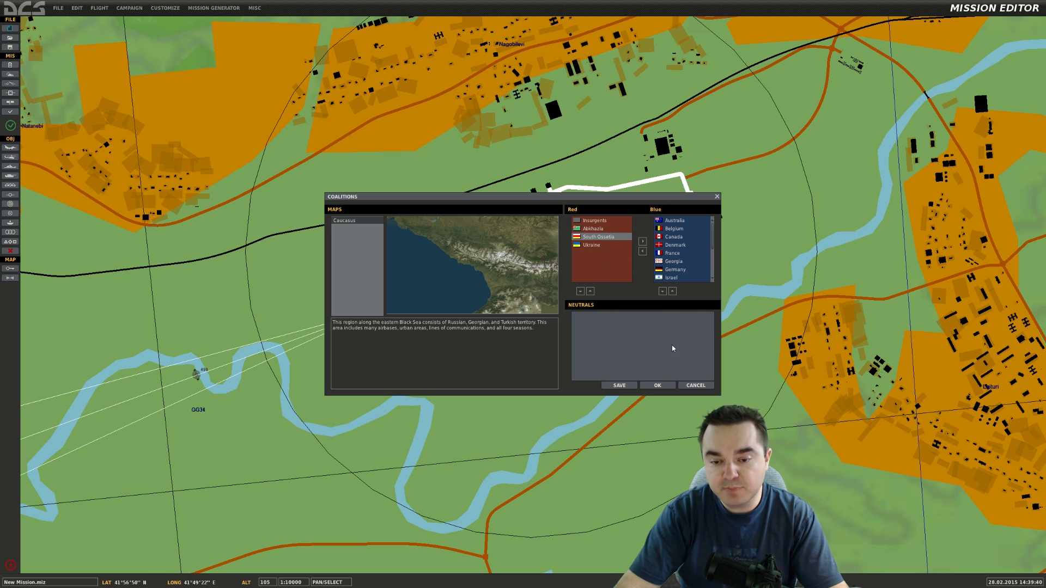
pyautogui.click(657, 385)
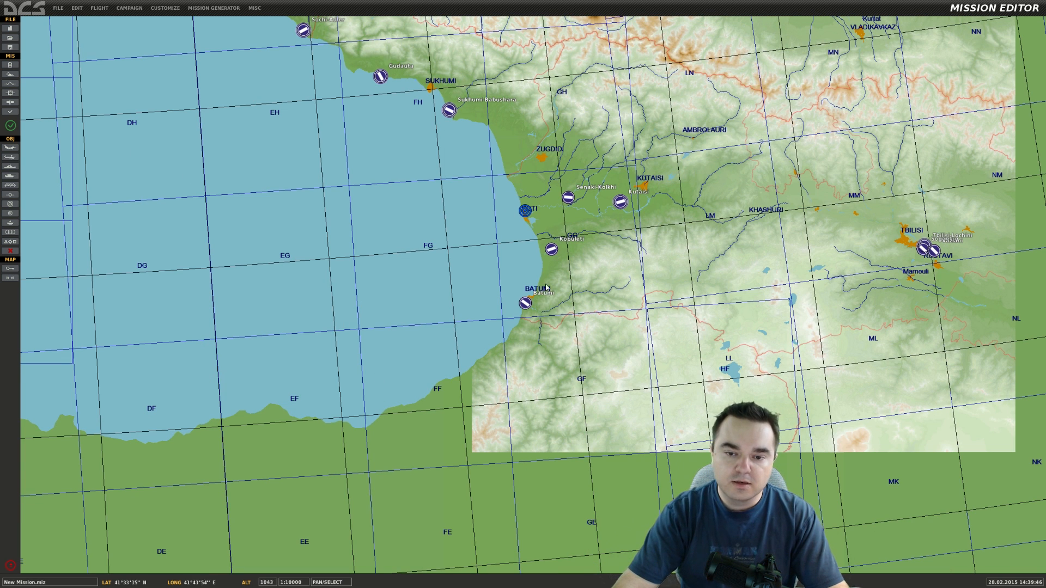
# - Locate the Kobuleti airfield on the new mission's map and examine its layout up close
pyautogui.moveTo(538, 282); pyautogui.dragTo(506, 325)
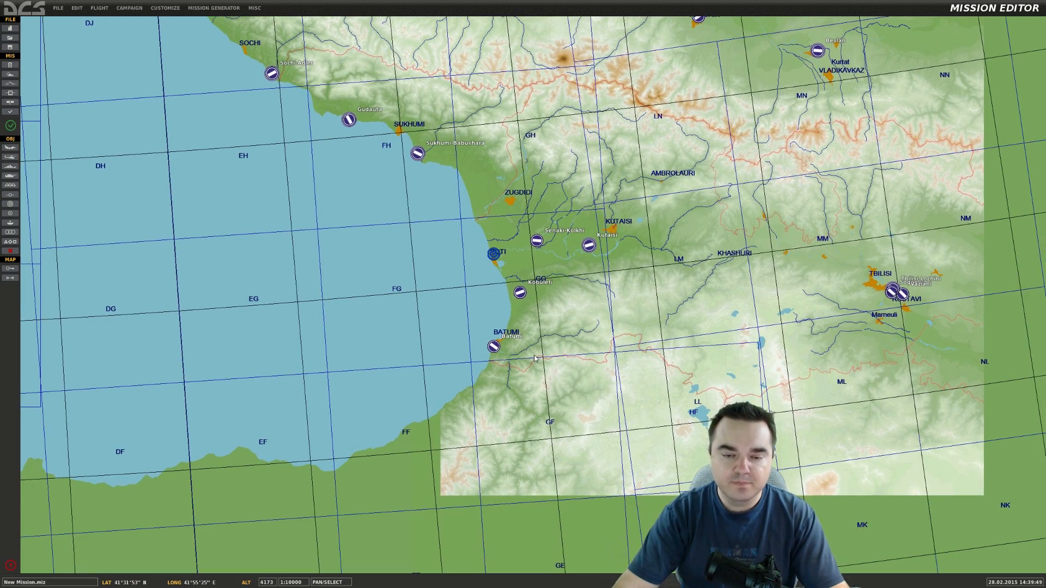
pyautogui.moveTo(542, 357); pyautogui.dragTo(592, 444)
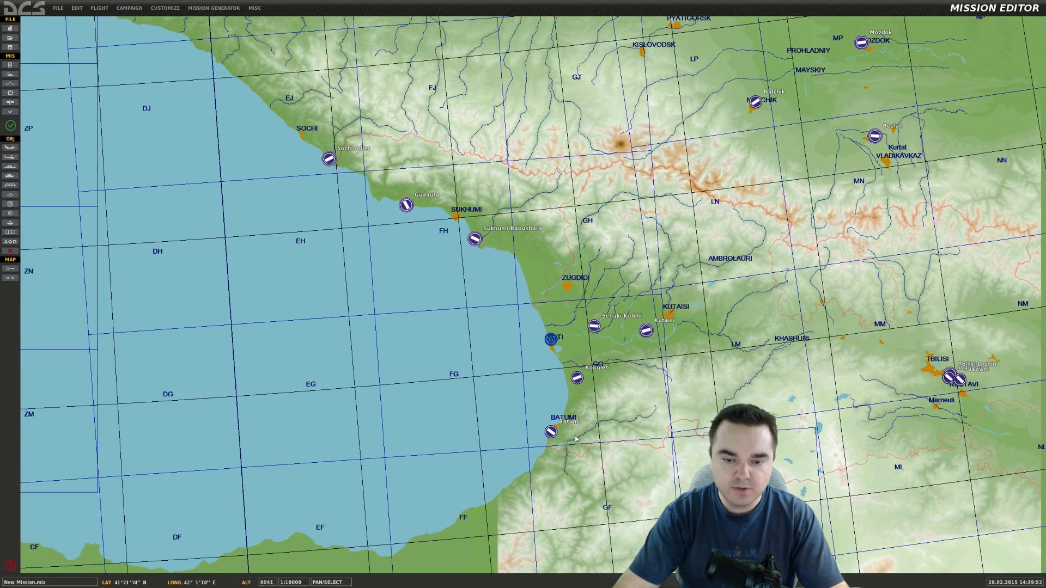
pyautogui.scroll(3, 592, 444)
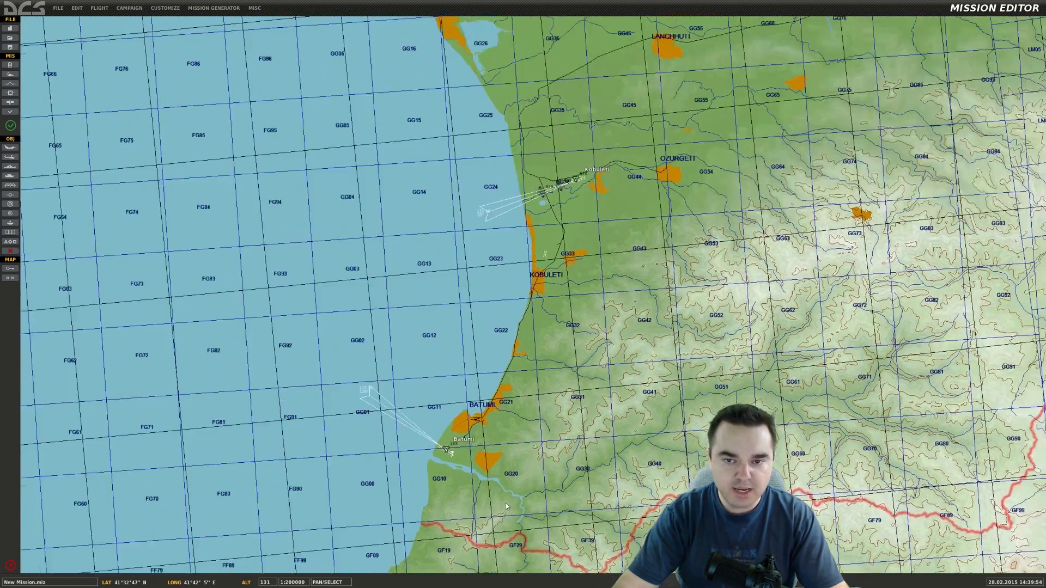
pyautogui.moveTo(506, 503); pyautogui.dragTo(498, 510)
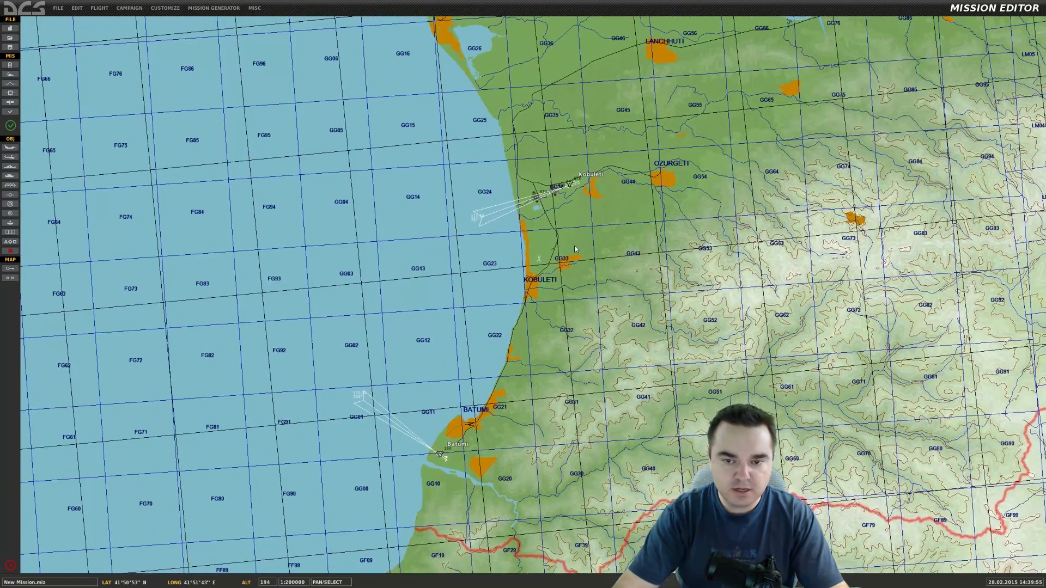
pyautogui.moveTo(579, 192); pyautogui.dragTo(544, 294)
pyautogui.scroll(2, 542, 279)
pyautogui.scroll(1, 505, 278)
pyautogui.scroll(2, 512, 330)
pyautogui.scroll(1, 521, 282)
pyautogui.scroll(-1, 544, 293)
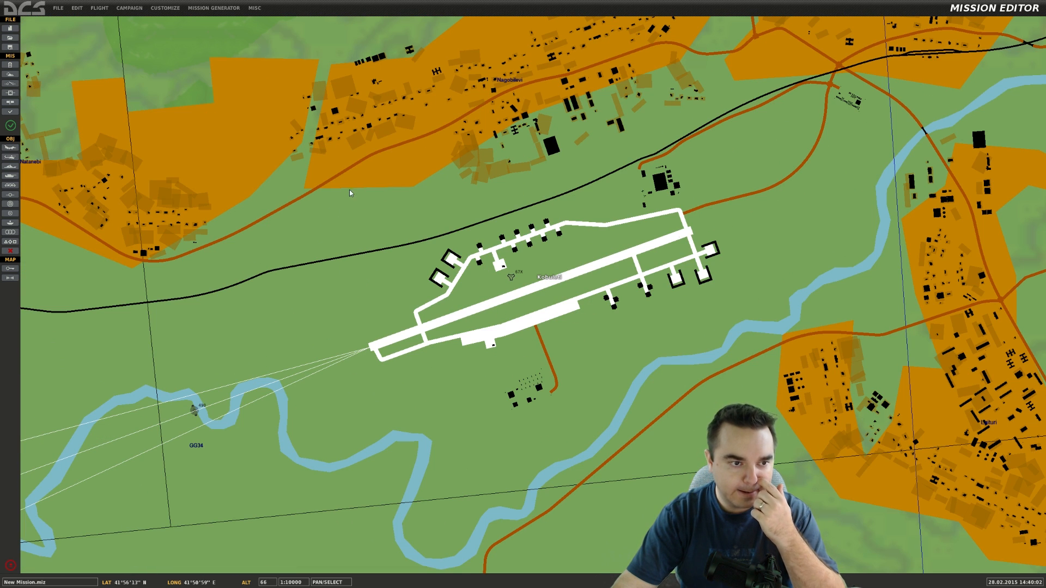
# - Start adding an airplane group and name it "Su-25T Initial Flight"
pyautogui.click(10, 148)
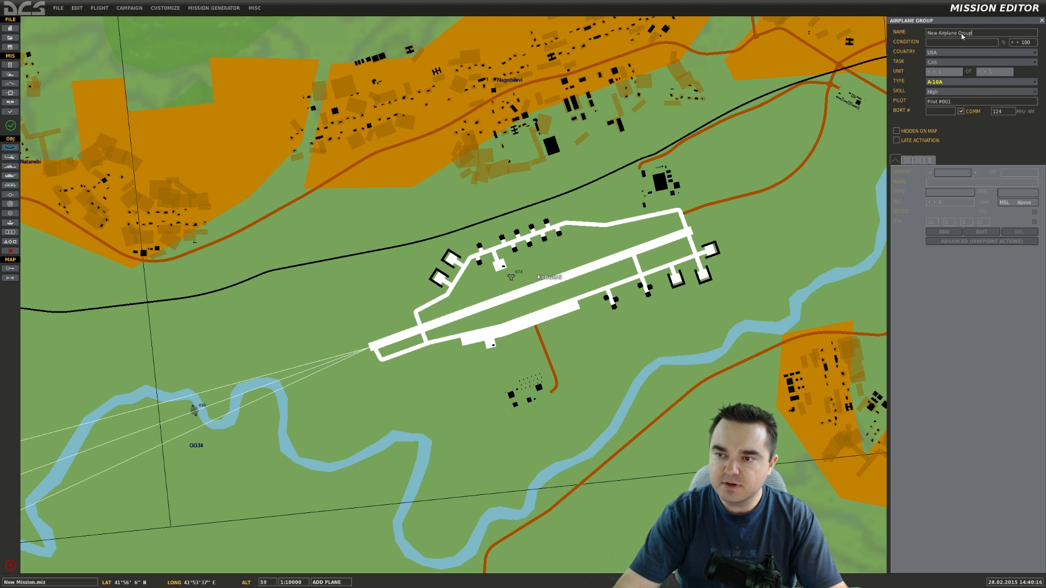
pyautogui.moveTo(961, 34); pyautogui.dragTo(924, 40)
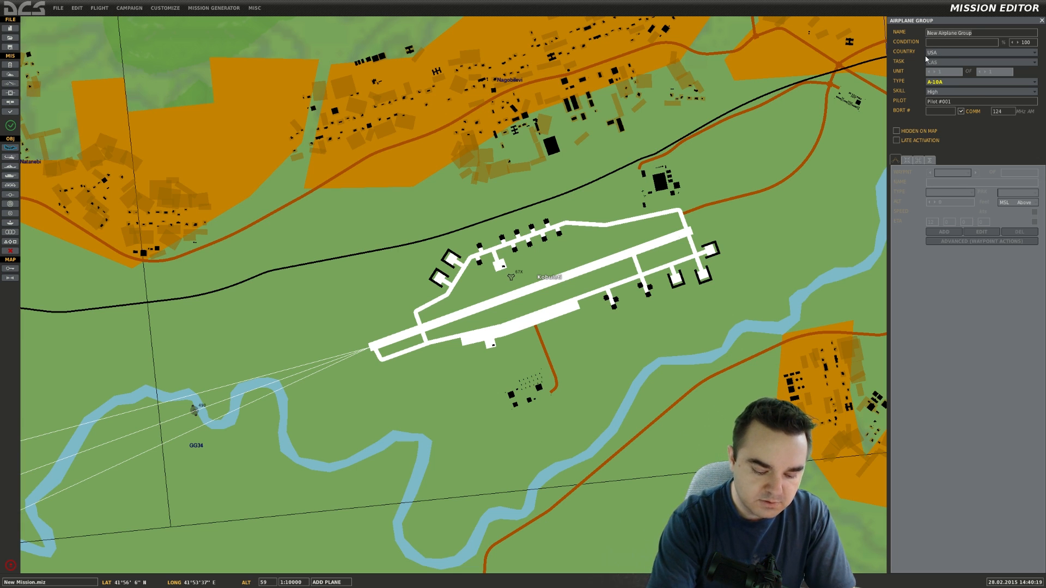
pyautogui.write('Su')
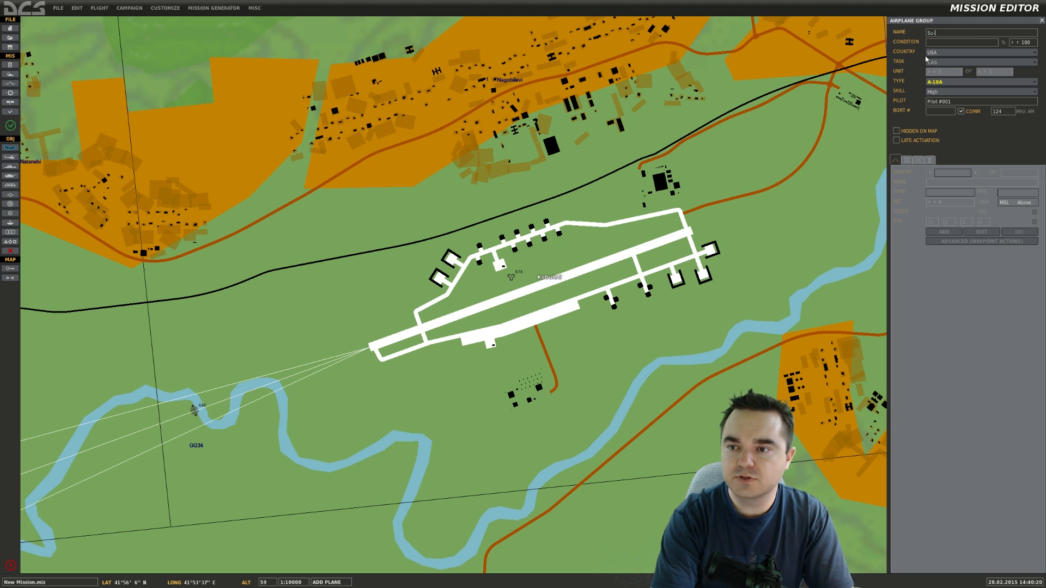
pyautogui.write('-25T')
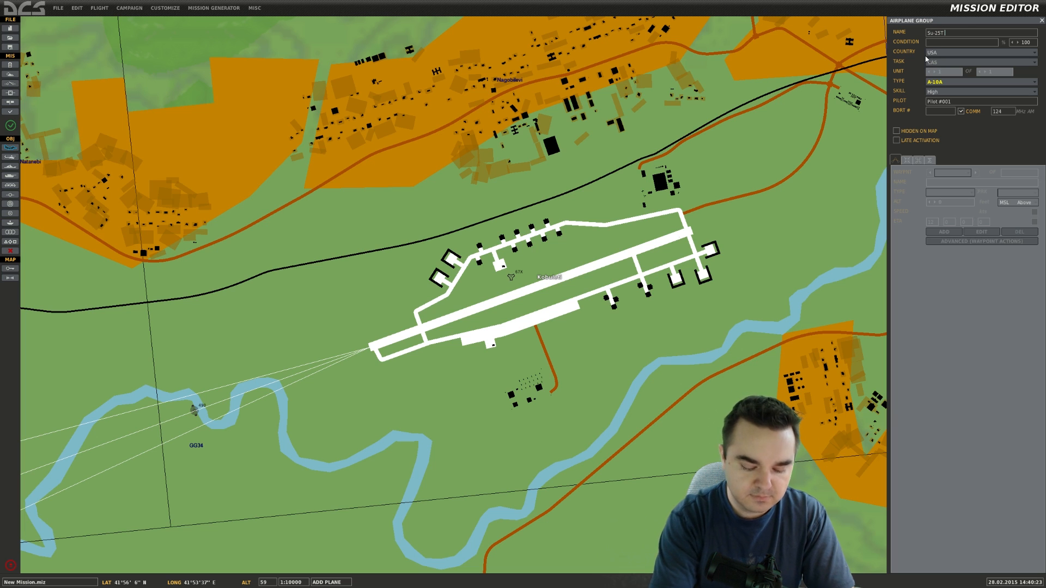
pyautogui.write(' initial')
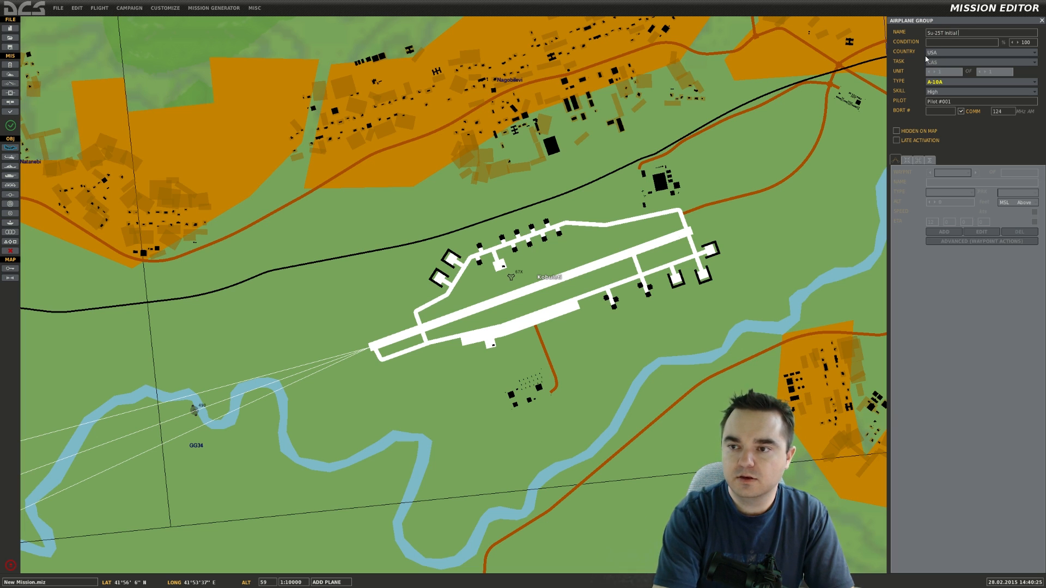
pyautogui.write(' Flight')
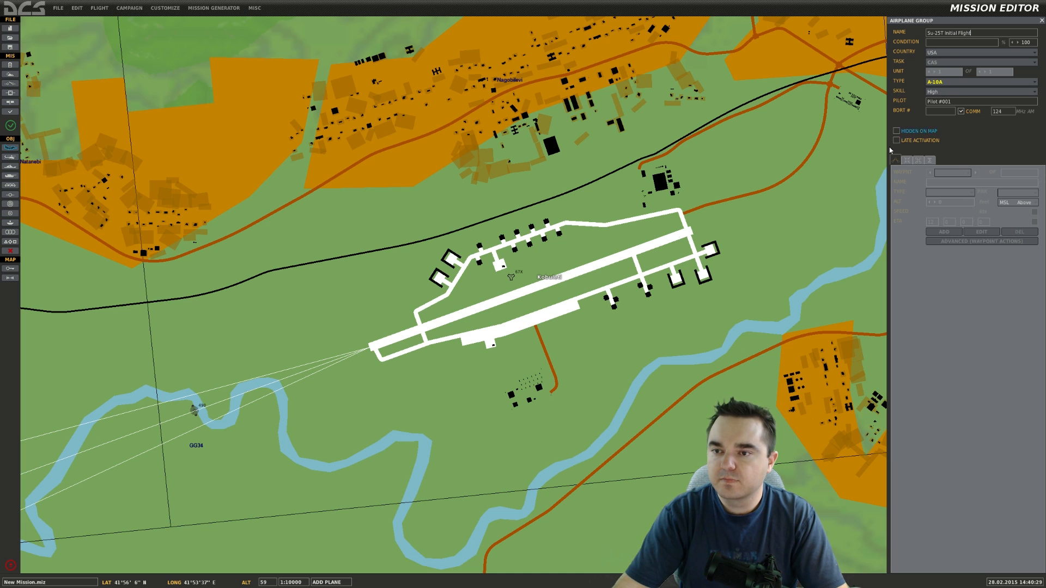
# - Keep USA as the group's country and search its aircraft types for the Su-25T
pyautogui.click(942, 52)
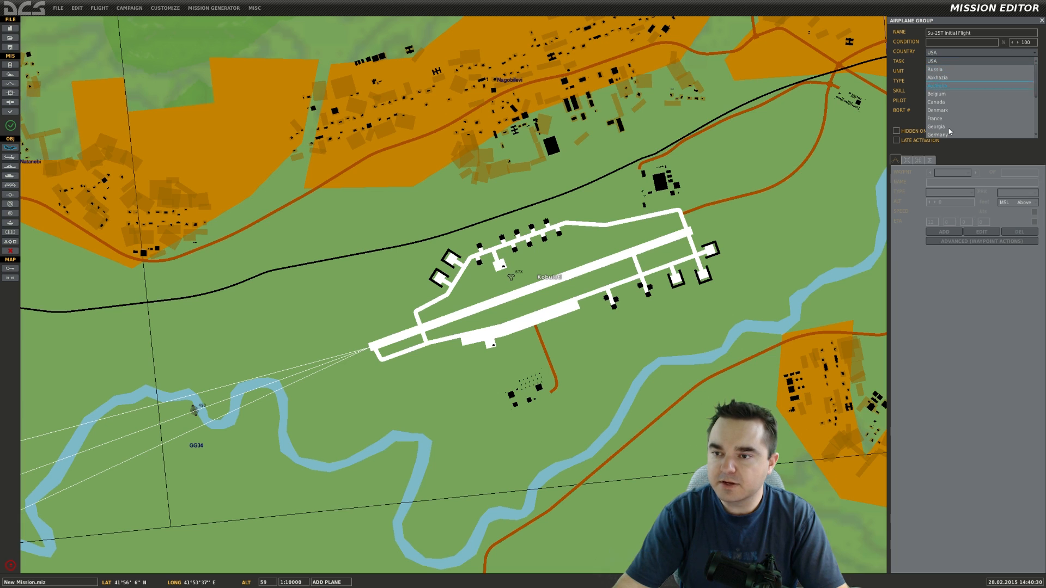
pyautogui.click(943, 60)
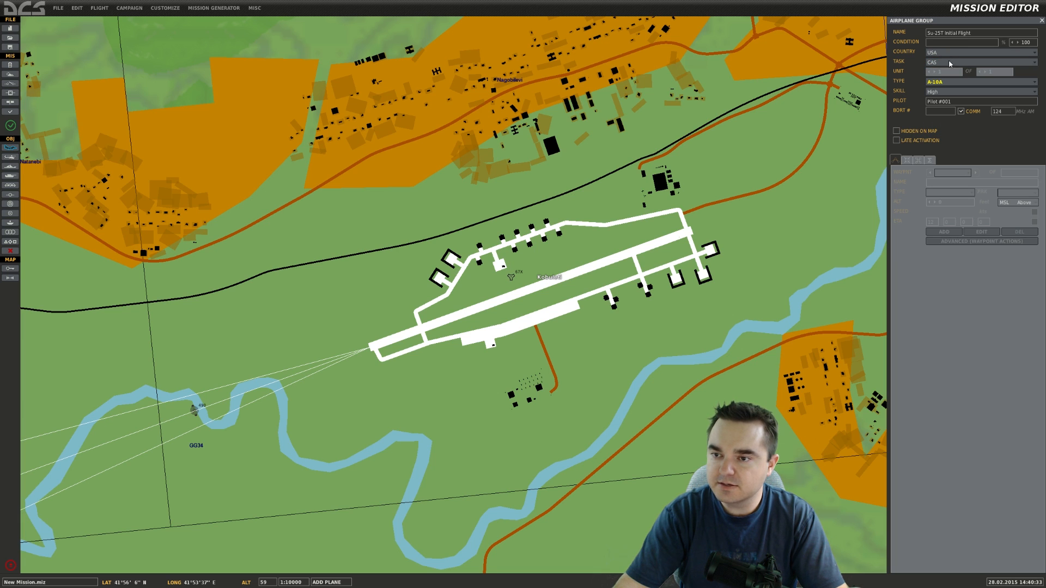
pyautogui.click(936, 82)
pyautogui.scroll(-10, 1002, 152)
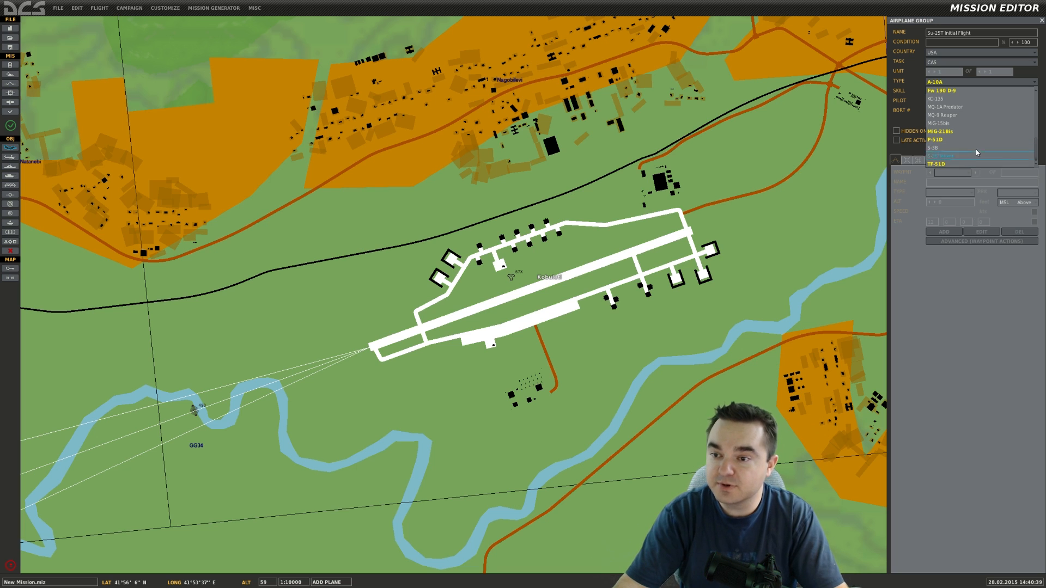
pyautogui.click(954, 83)
# - Set the airplane group's country to Russia and its aircraft type to Su-25T
pyautogui.click(946, 54)
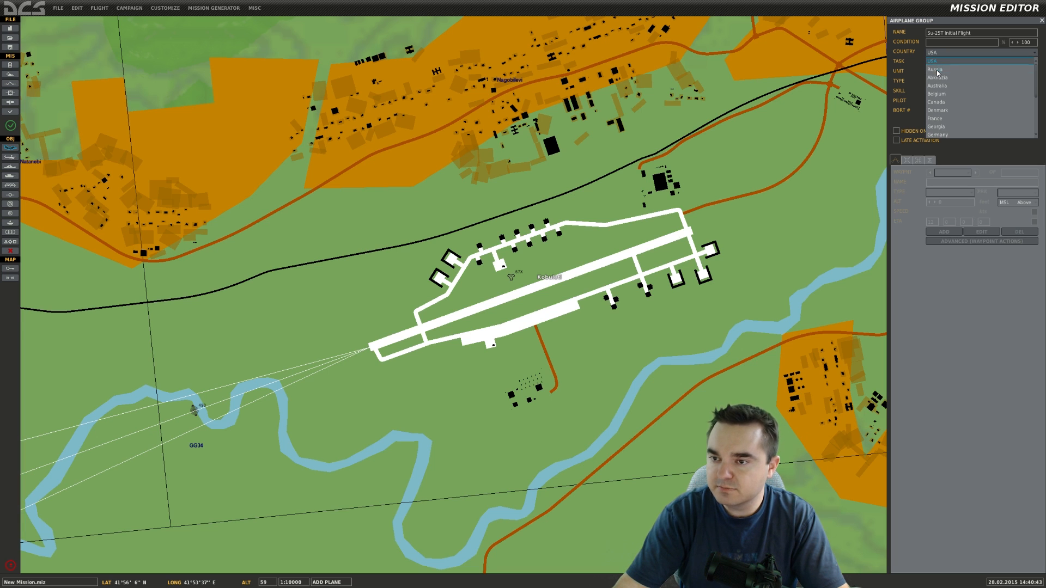
pyautogui.click(936, 69)
pyautogui.click(944, 85)
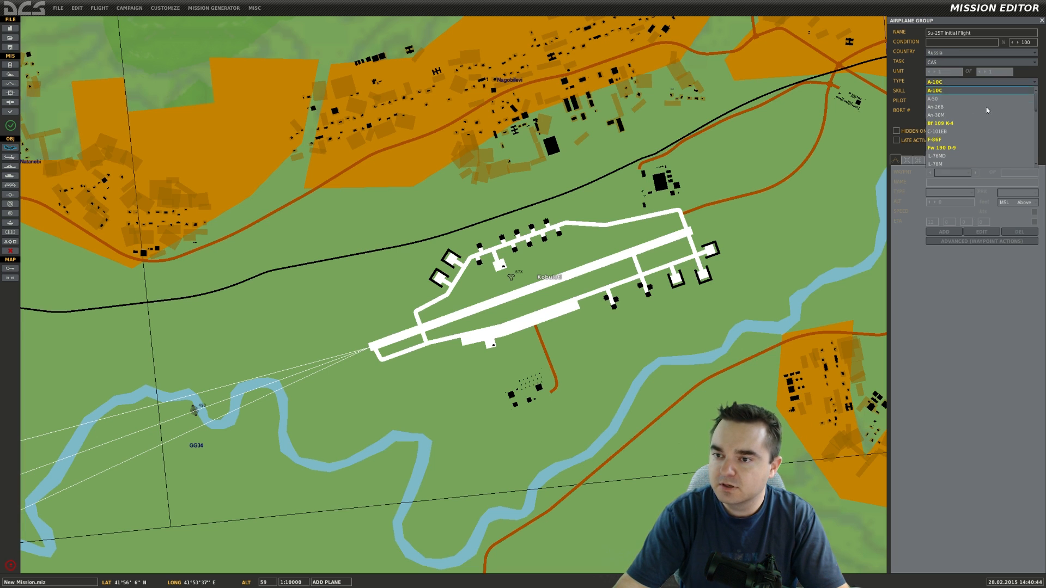
pyautogui.moveTo(1038, 97); pyautogui.dragTo(1039, 136)
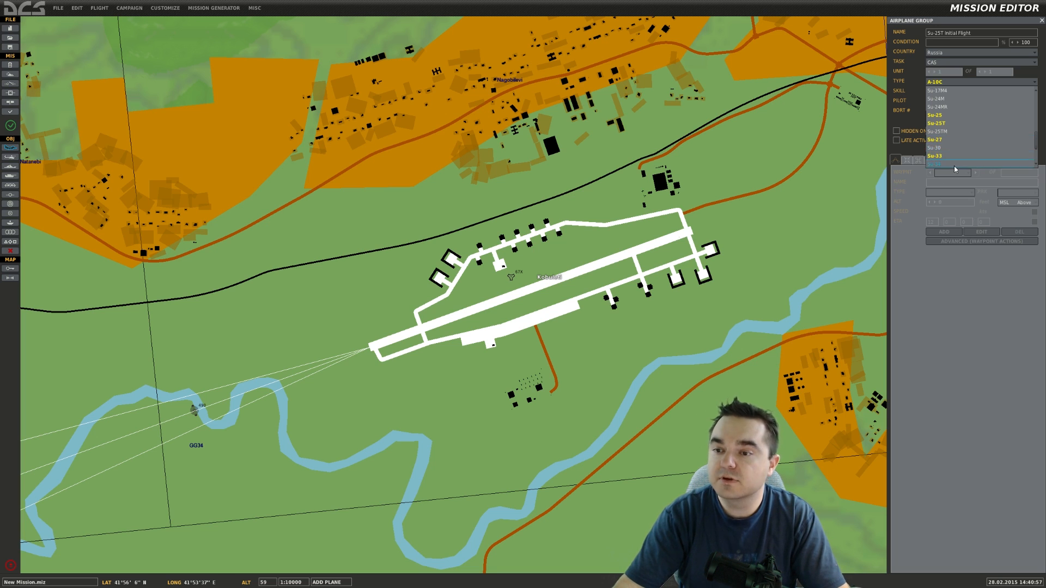
pyautogui.click(956, 124)
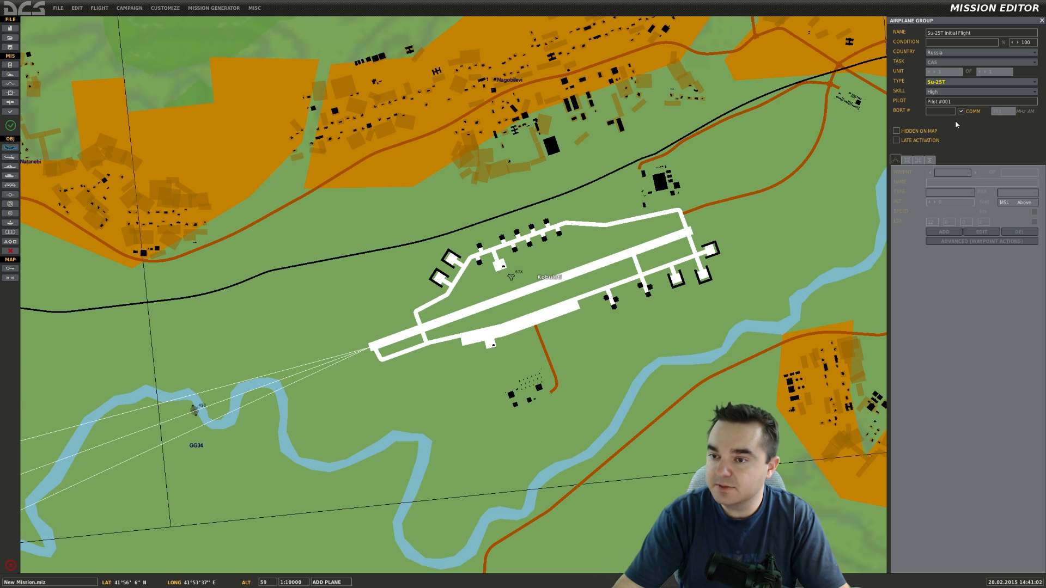
# - Set the group's skill to Client and name its pilot "Su-25T Pilot 1"
pyautogui.click(937, 93)
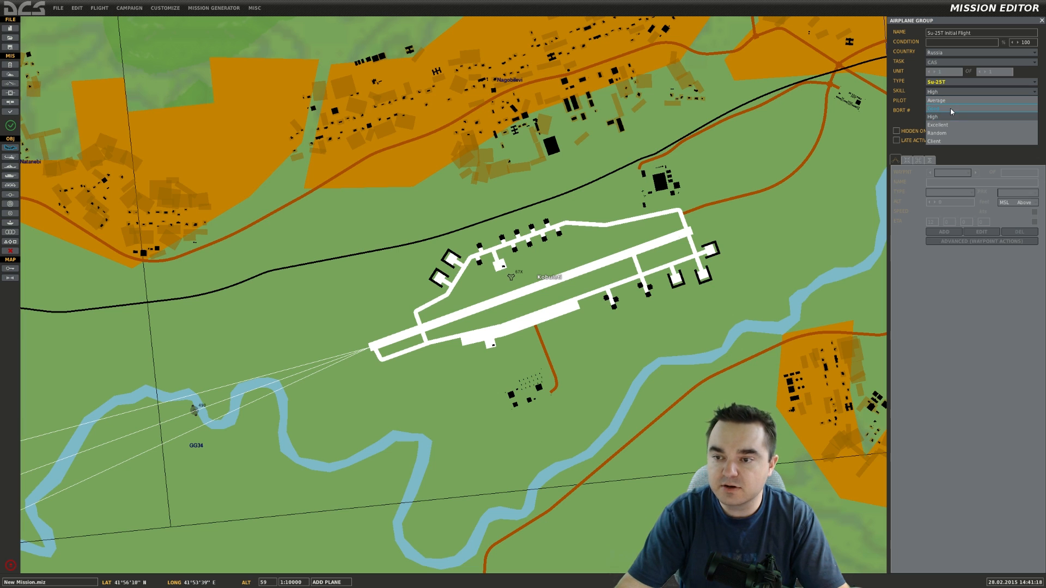
pyautogui.click(934, 141)
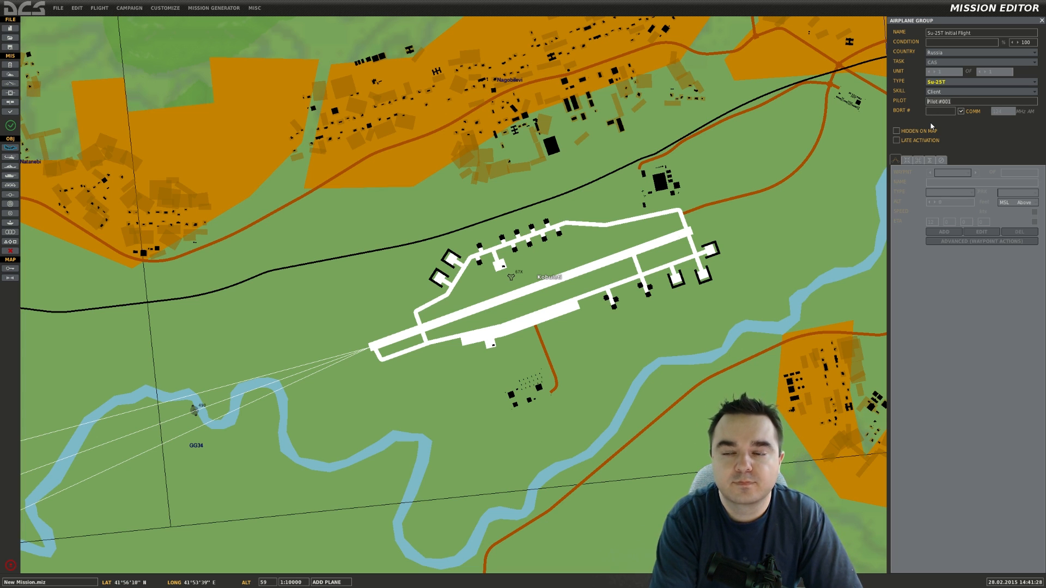
pyautogui.write('Su-25T')
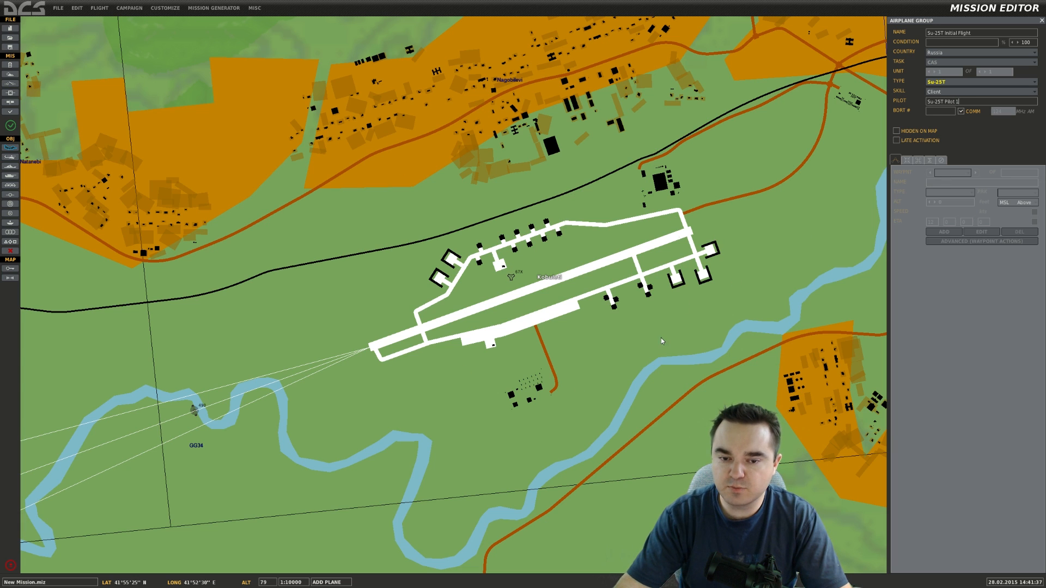
# - Place the Su-25T group on the Kobuleti airfield and review its skill options, keeping Client
pyautogui.click(562, 280)
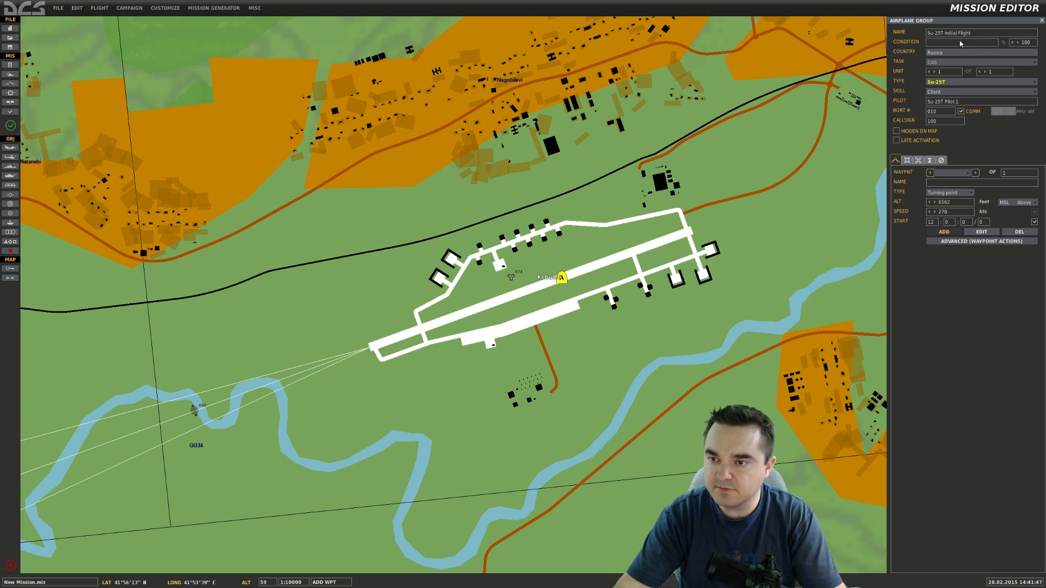
pyautogui.click(957, 93)
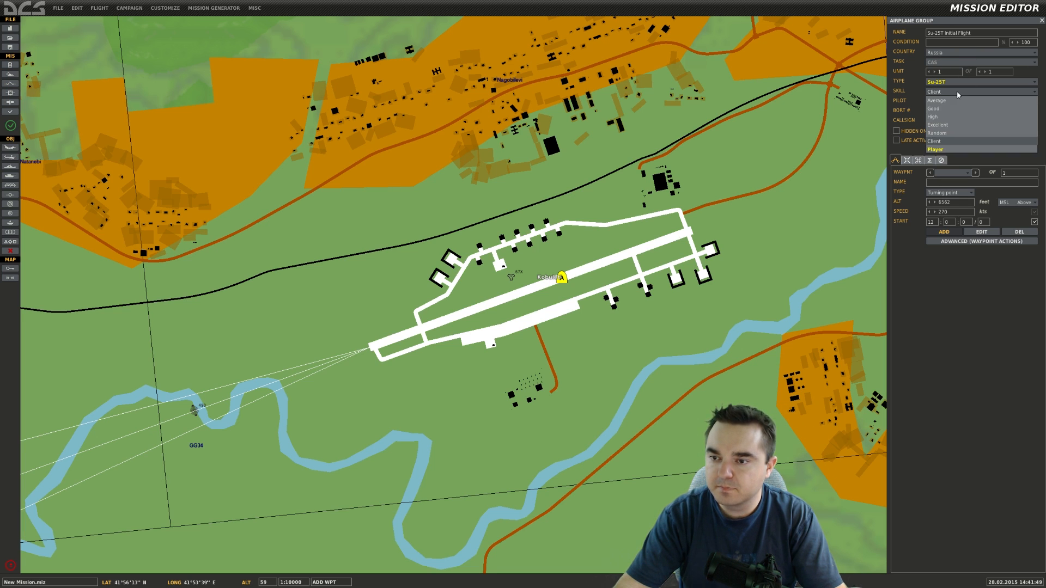
pyautogui.click(933, 143)
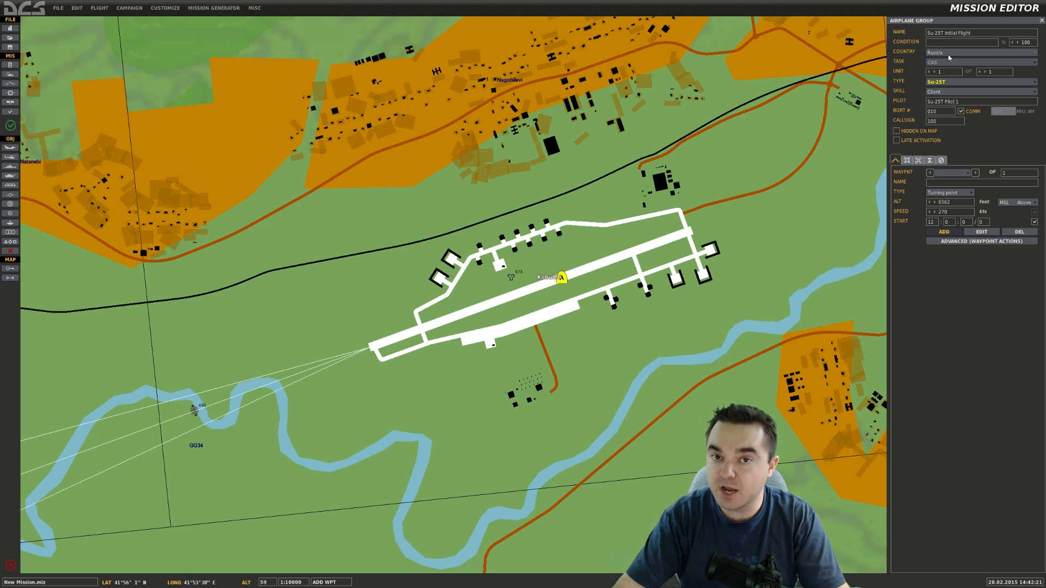
pyautogui.click(931, 93)
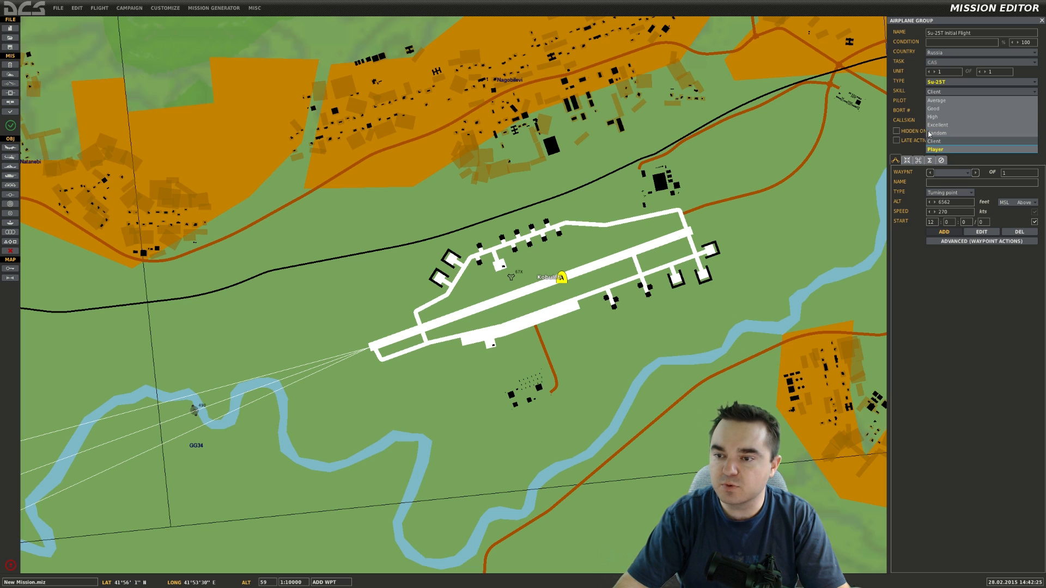
pyautogui.click(942, 93)
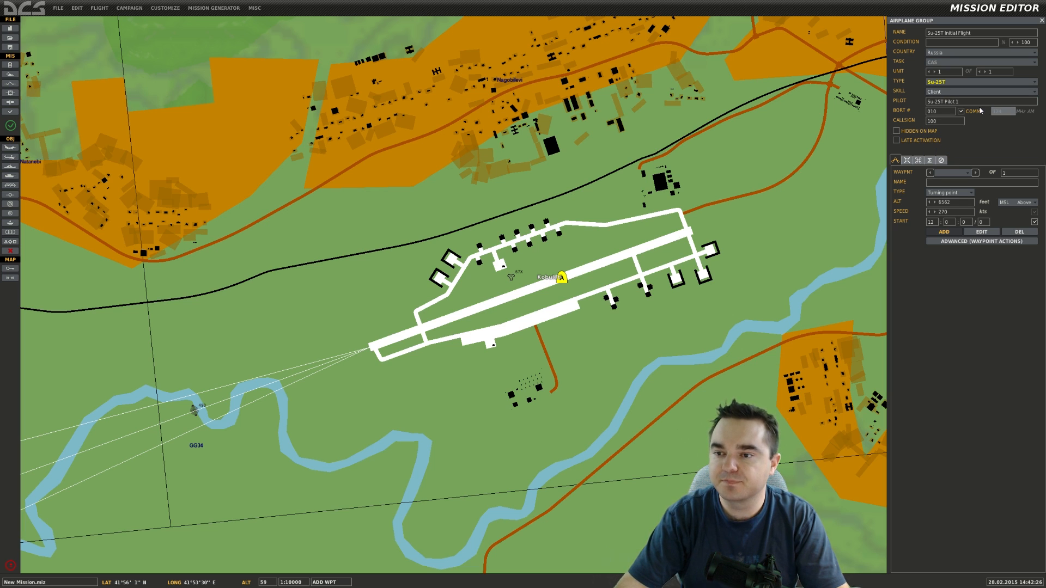
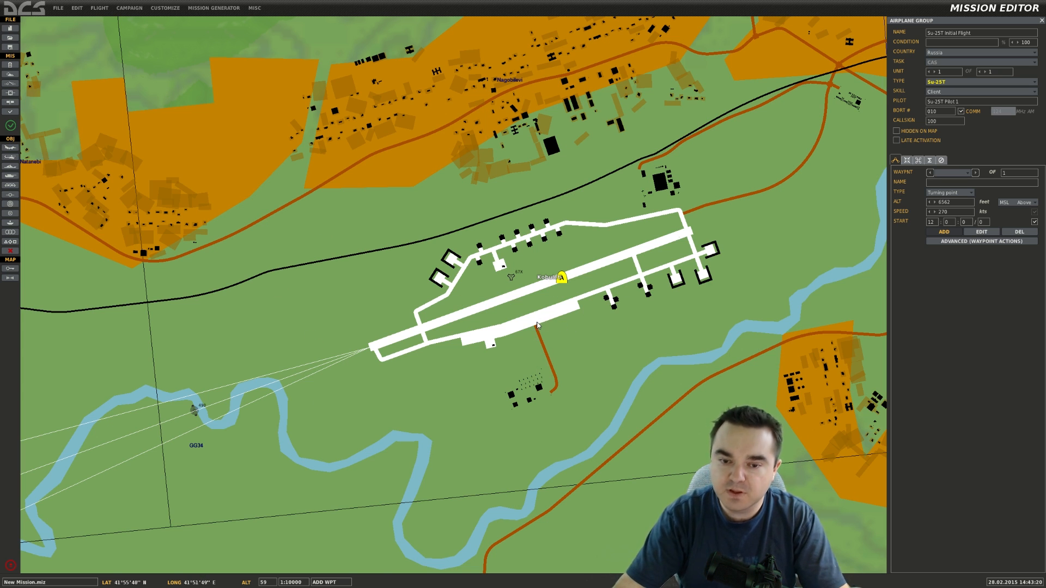
# - Add three waypoints up the coast: offshore west of Kobuleti, at the border north of Poti, and on the shore southeast of Sukhumi-Babushara
pyautogui.scroll(-2, 534, 325)
pyautogui.scroll(-1, 531, 325)
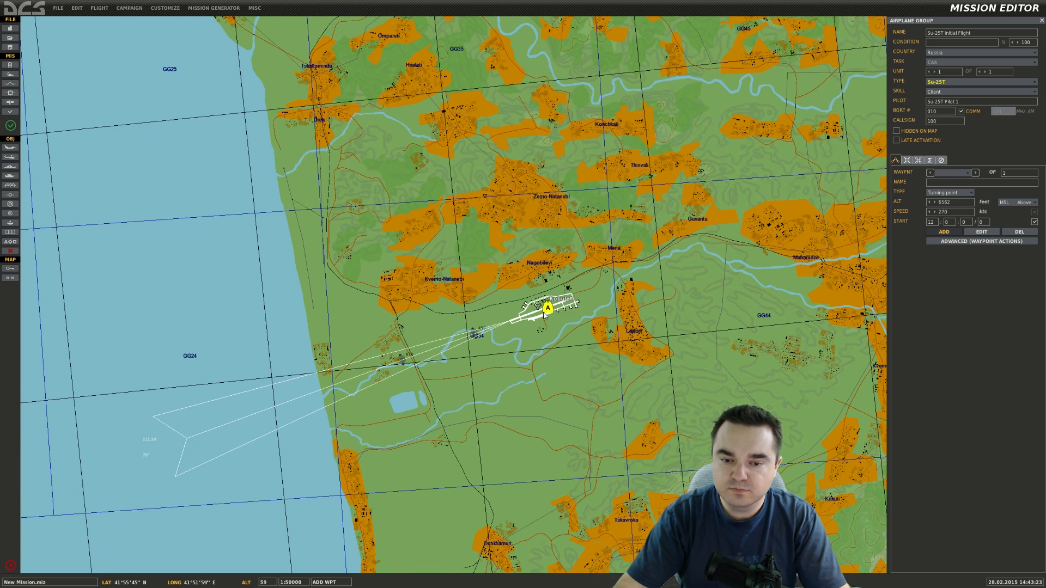
pyautogui.scroll(-1, 543, 316)
pyautogui.scroll(-2, 565, 305)
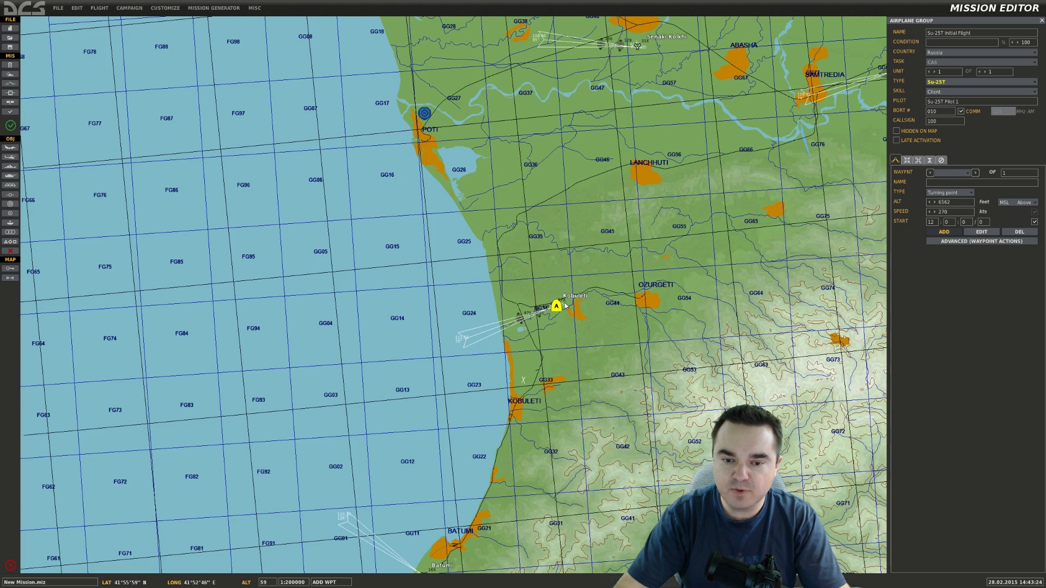
pyautogui.moveTo(354, 152); pyautogui.dragTo(457, 220, button='right')
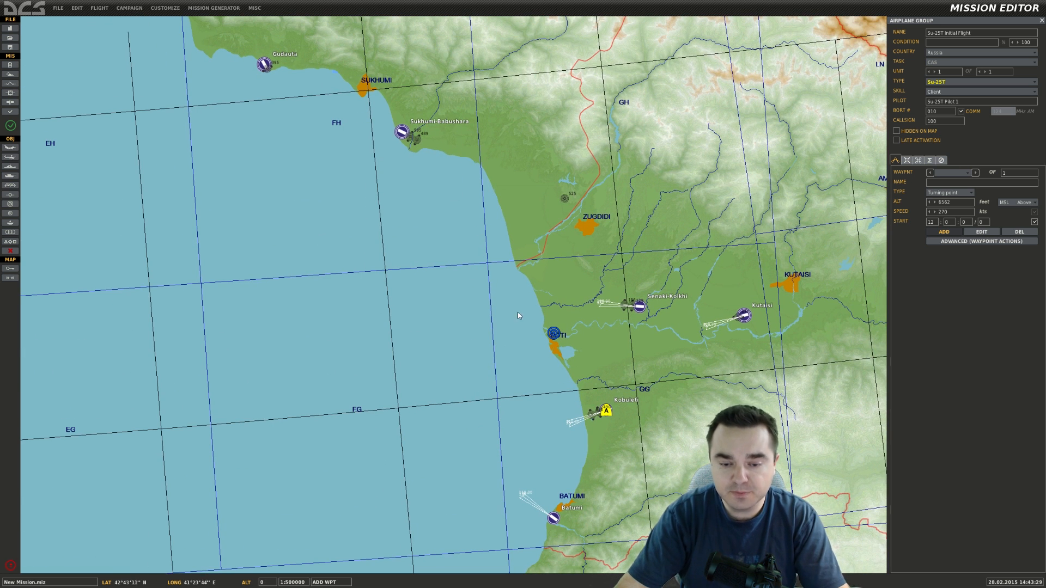
pyautogui.moveTo(606, 414); pyautogui.dragTo(577, 364, button='right')
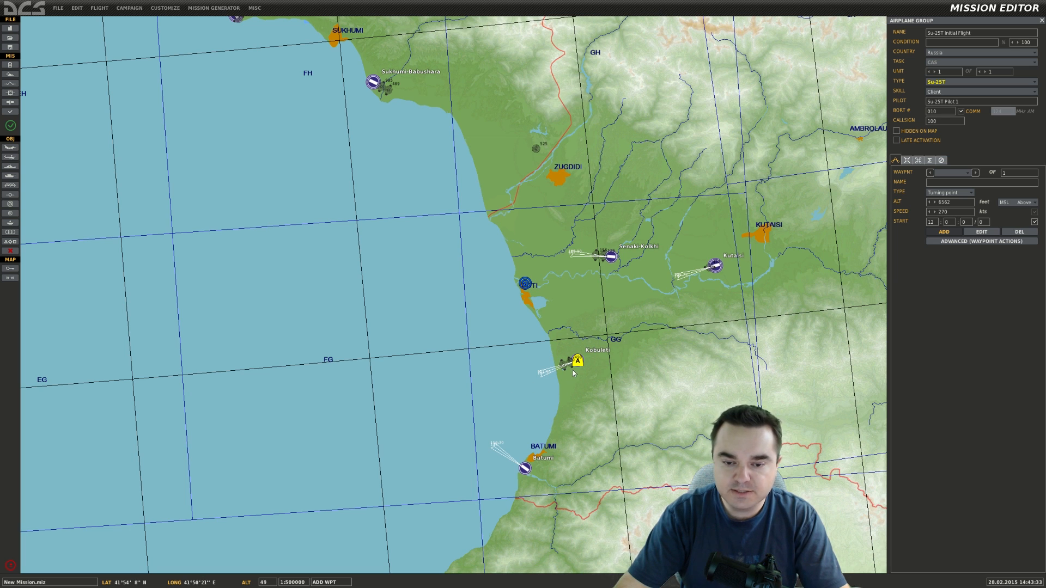
pyautogui.click(529, 376)
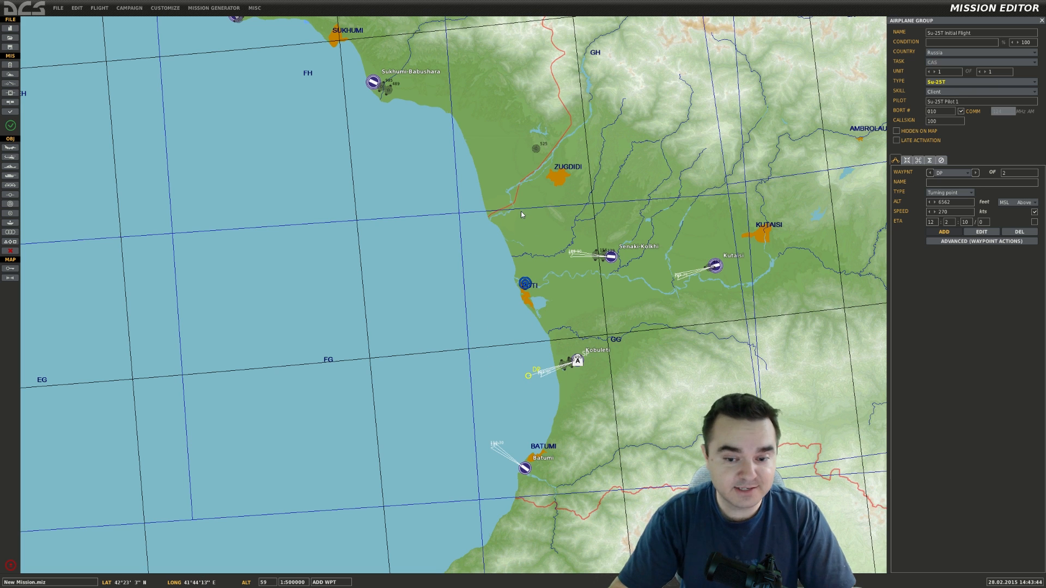
pyautogui.click(486, 220)
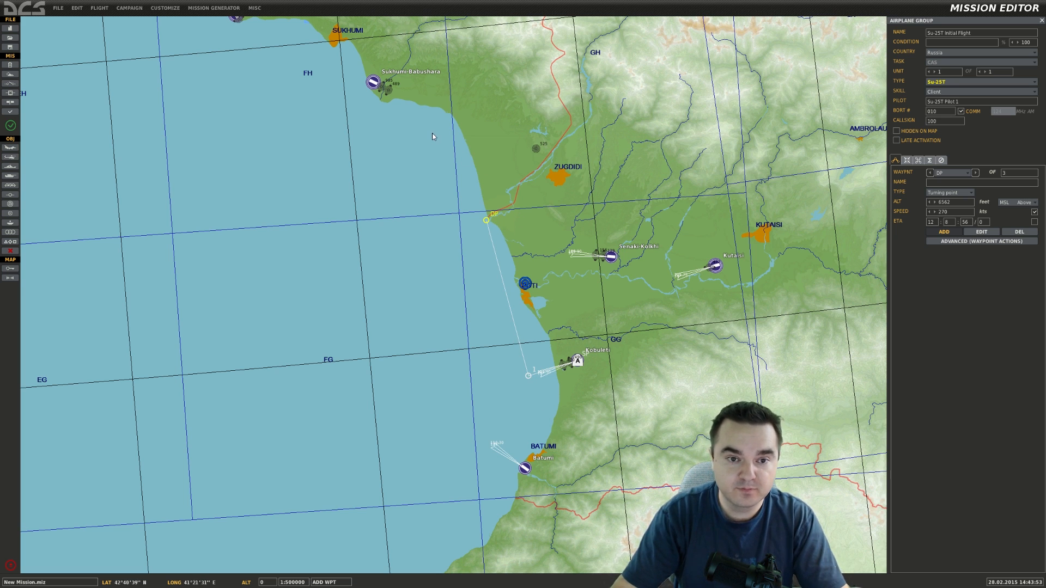
pyautogui.click(447, 108)
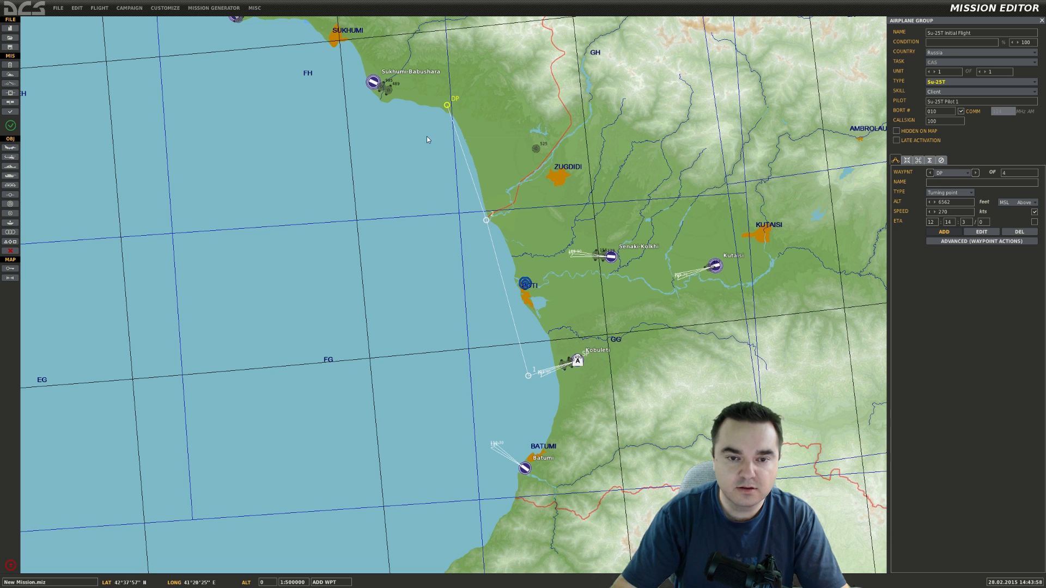
# - Add a final waypoint at the Sukhumi-Babushara airfield and set its type to Landing
pyautogui.moveTo(427, 136); pyautogui.dragTo(469, 214, button='right')
pyautogui.click(417, 164)
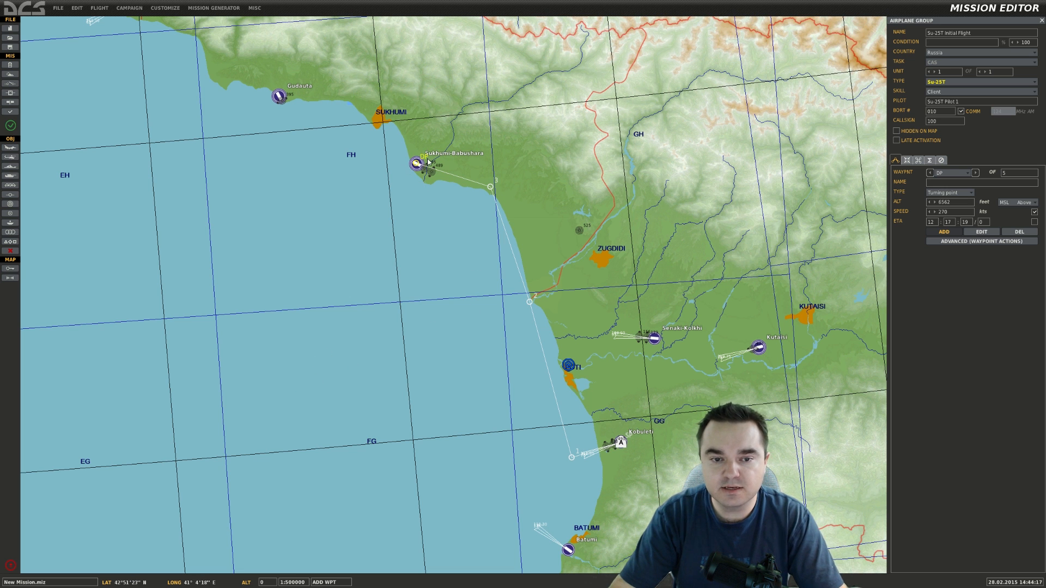
pyautogui.scroll(10, 408, 173)
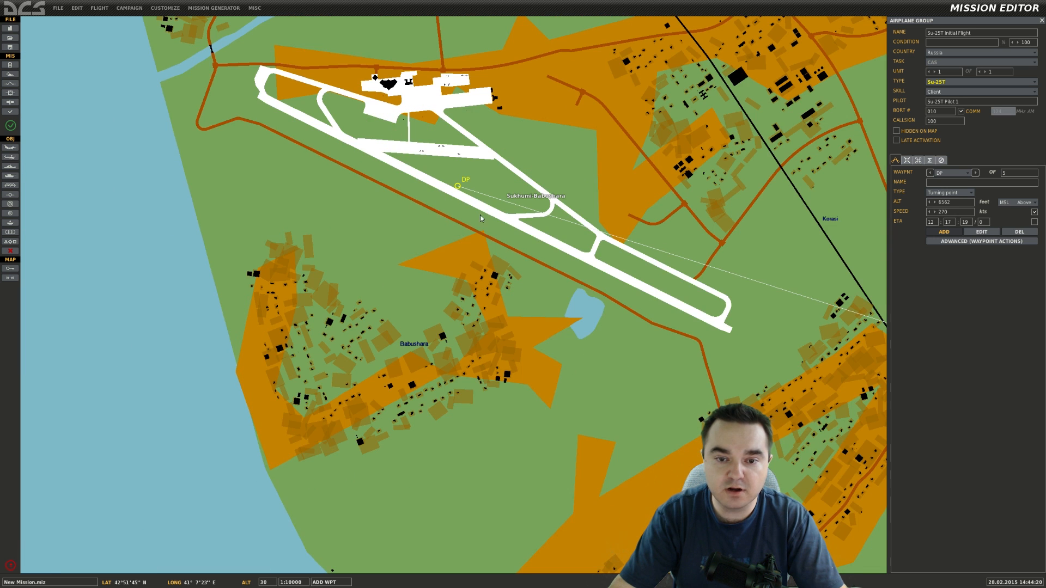
pyautogui.moveTo(479, 215); pyautogui.dragTo(445, 312, button='right')
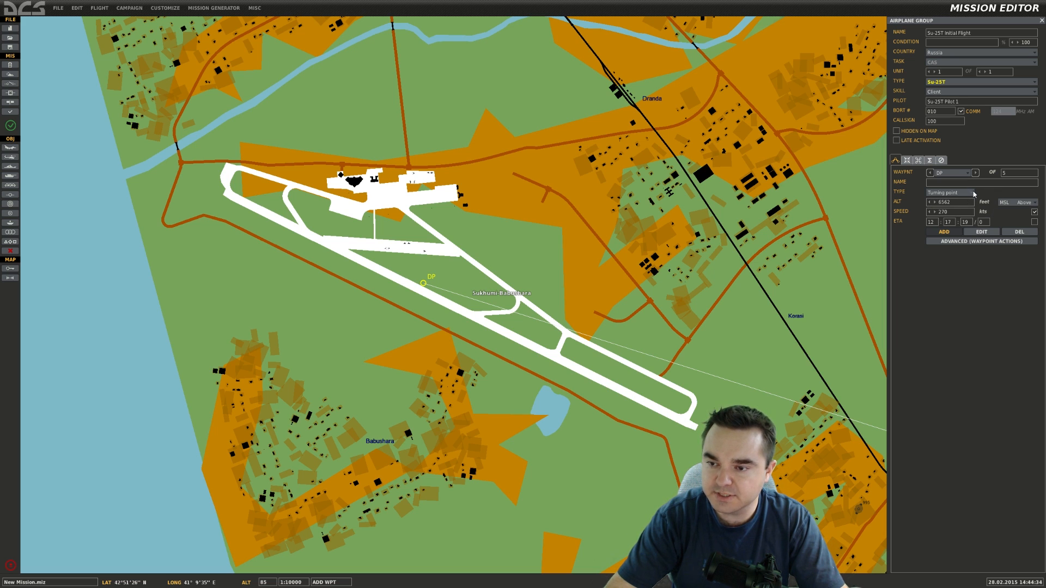
pyautogui.click(972, 192)
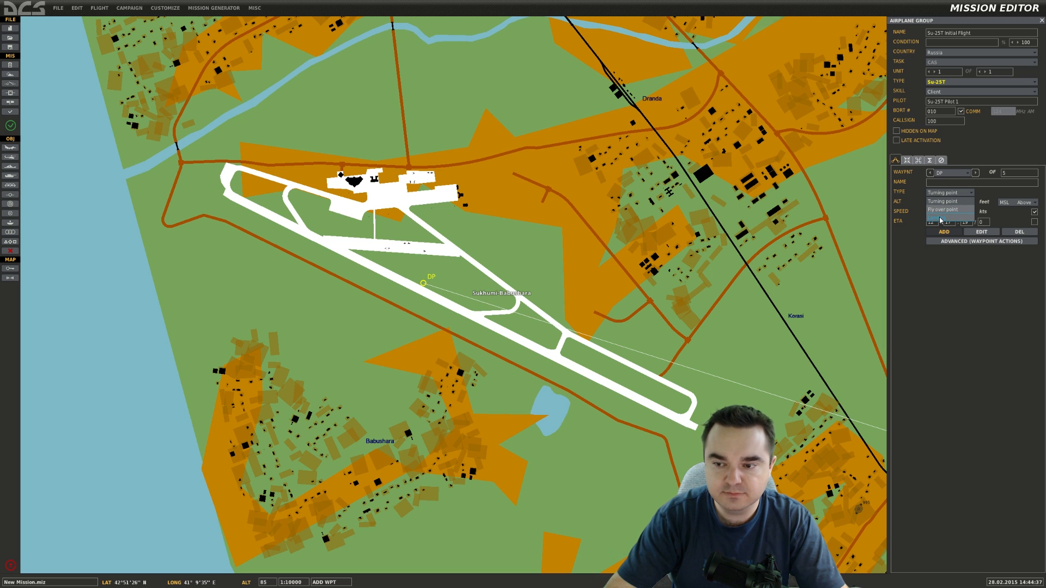
pyautogui.click(939, 219)
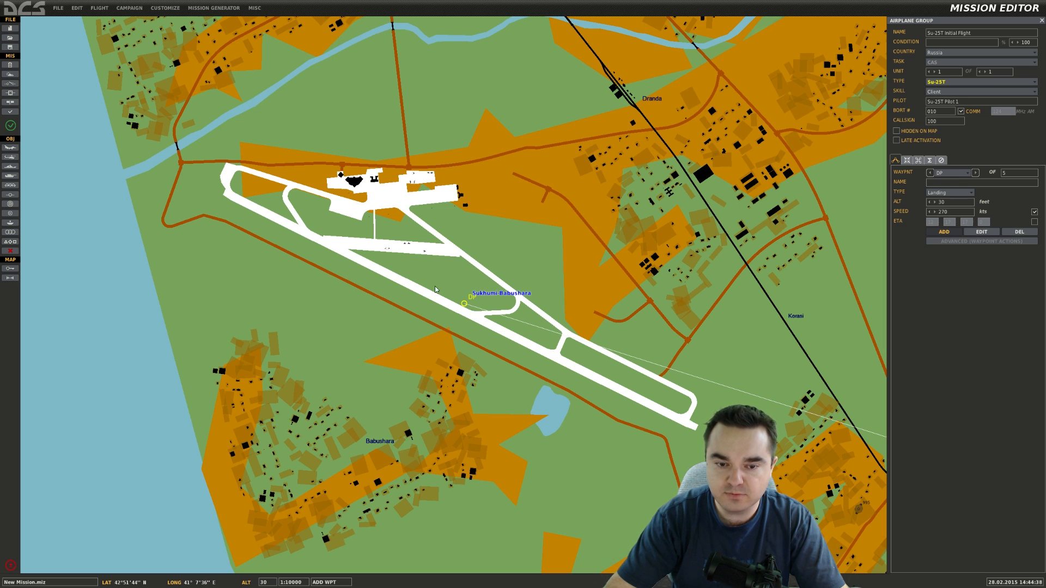
# - Examine the landing waypoint at Sukhumi-Babushara and follow the flight route back along the coast to Kobuleti
pyautogui.moveTo(535, 347); pyautogui.dragTo(462, 246, button='right')
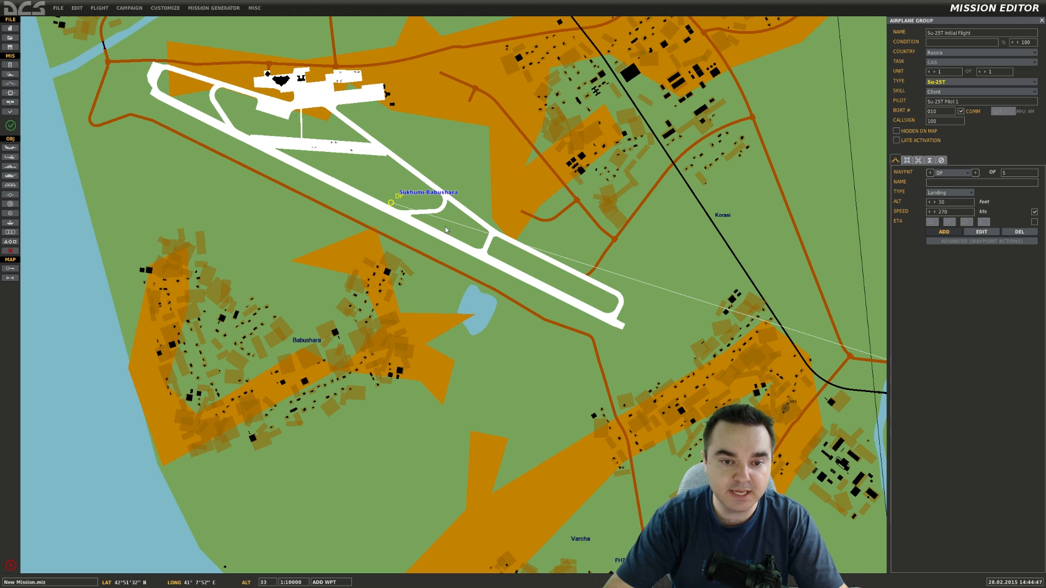
pyautogui.moveTo(609, 196); pyautogui.dragTo(597, 250, button='right')
pyautogui.scroll(-2, 581, 252)
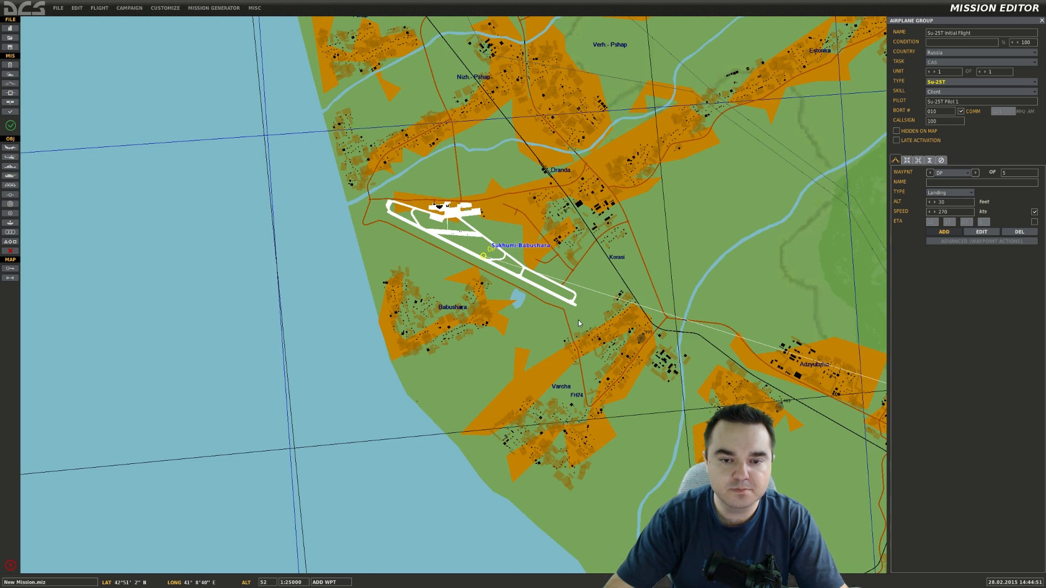
pyautogui.scroll(-4, 578, 322)
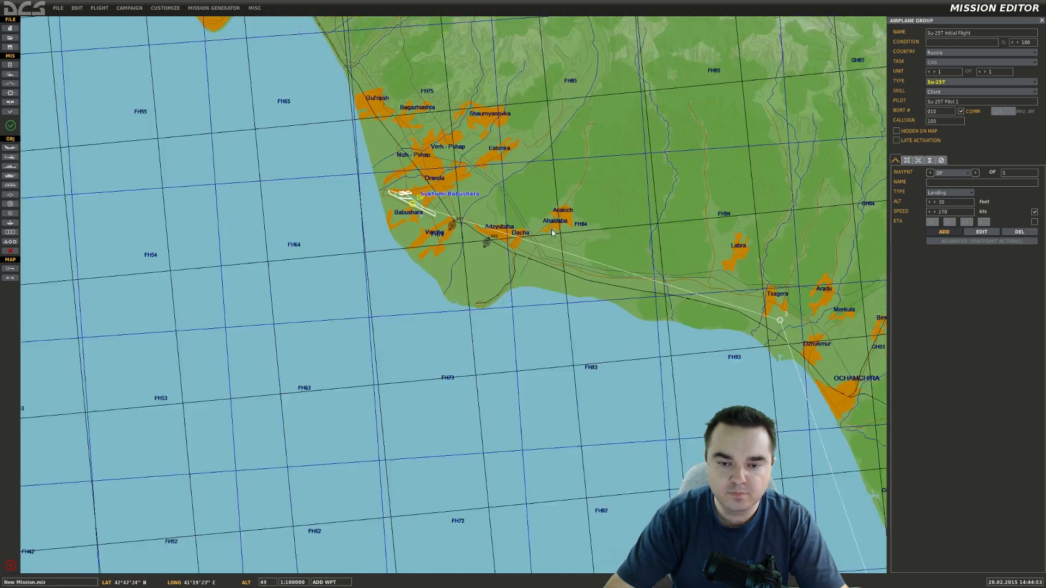
pyautogui.moveTo(551, 232); pyautogui.dragTo(412, 148, button='right')
pyautogui.moveTo(595, 303); pyautogui.dragTo(456, 149, button='right')
pyautogui.moveTo(579, 299); pyautogui.dragTo(457, 92, button='right')
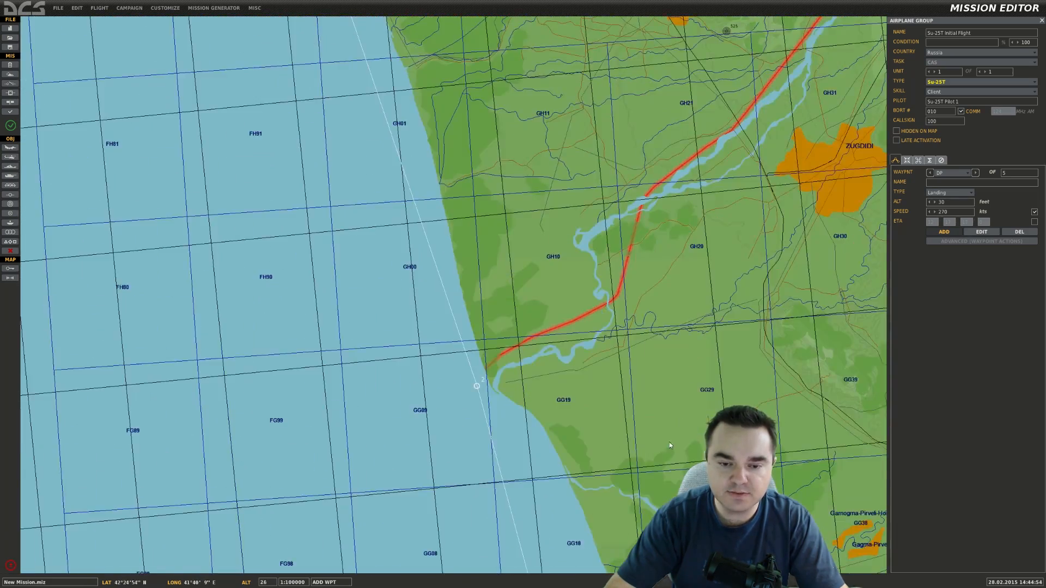
pyautogui.moveTo(670, 446); pyautogui.dragTo(563, 321, button='right')
pyautogui.scroll(-1, 563, 321)
pyautogui.moveTo(642, 352); pyautogui.dragTo(551, 144, button='right')
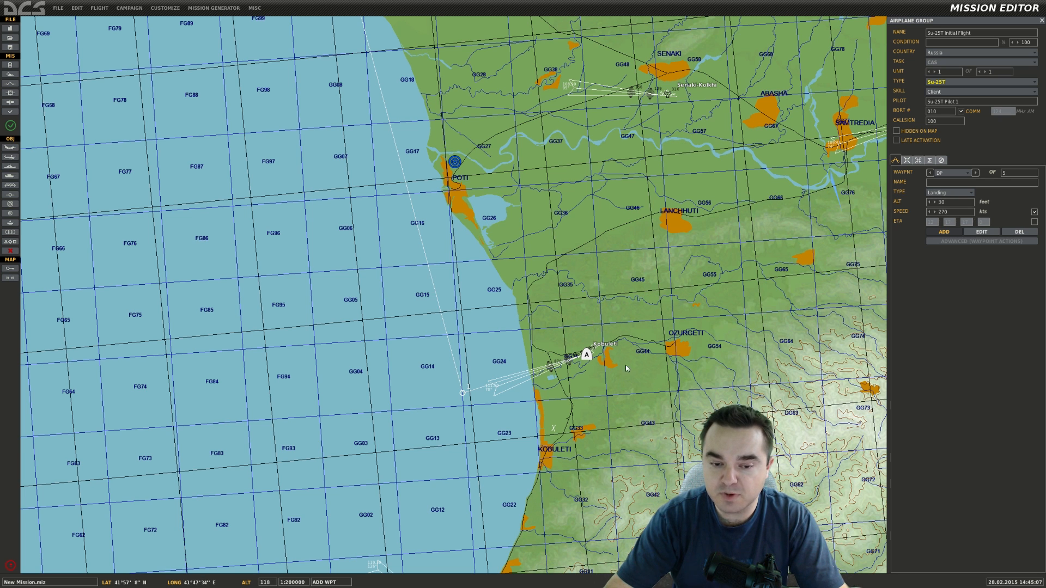
pyautogui.moveTo(697, 381); pyautogui.dragTo(702, 393, button='right')
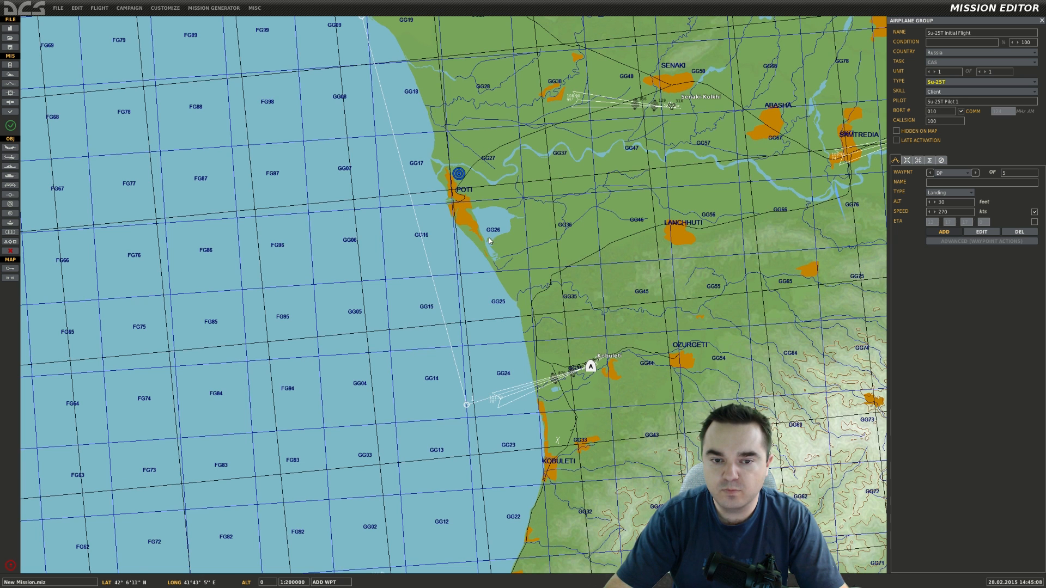
pyautogui.scroll(-3, 488, 237)
pyautogui.scroll(1, 373, 125)
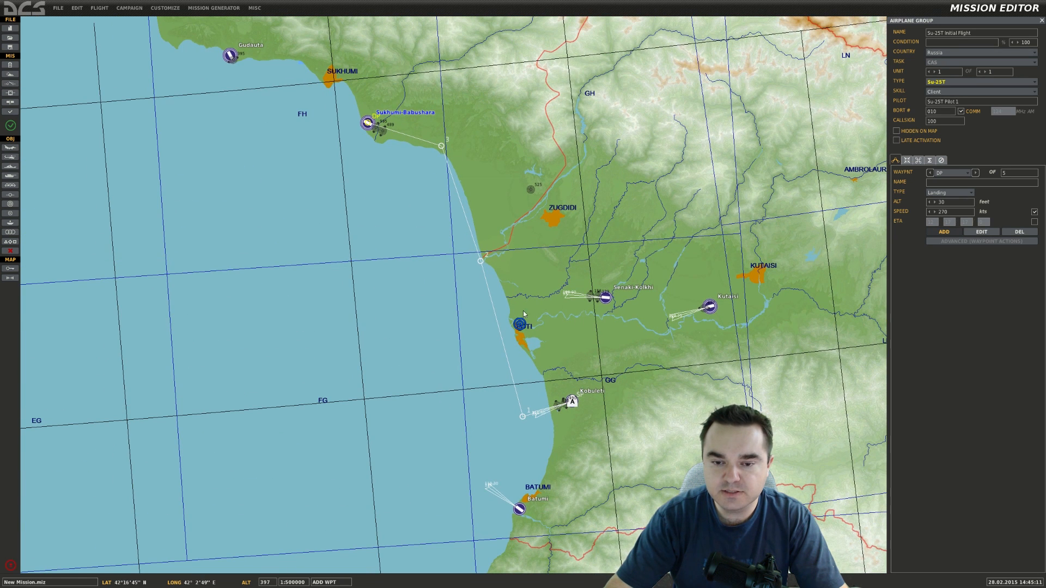
# - Add eight more turning-point waypoints to the route, starting at Kobuleti and scattered across the land and sea
pyautogui.click(573, 404)
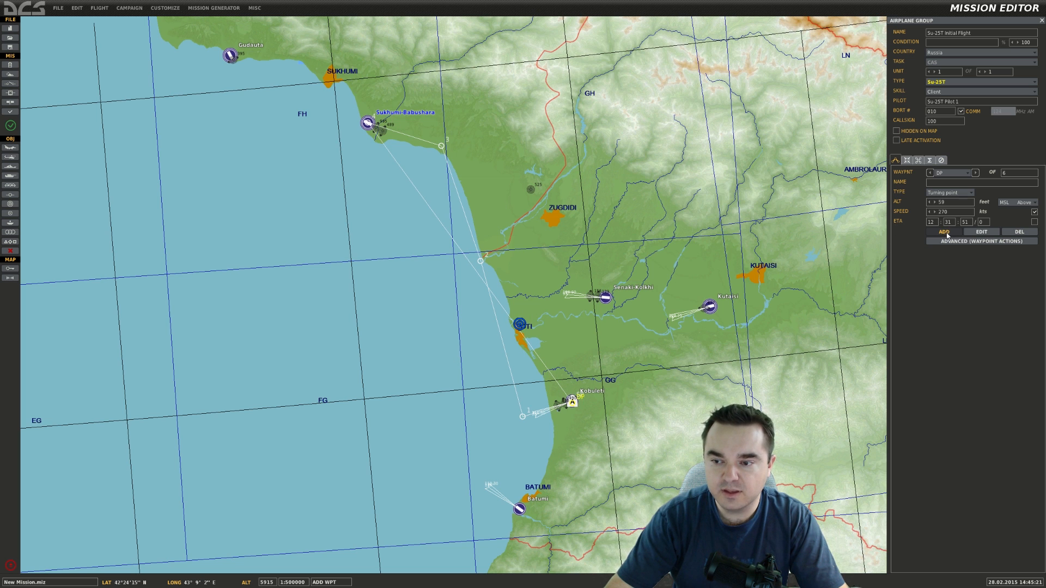
pyautogui.click(795, 419)
pyautogui.click(771, 203)
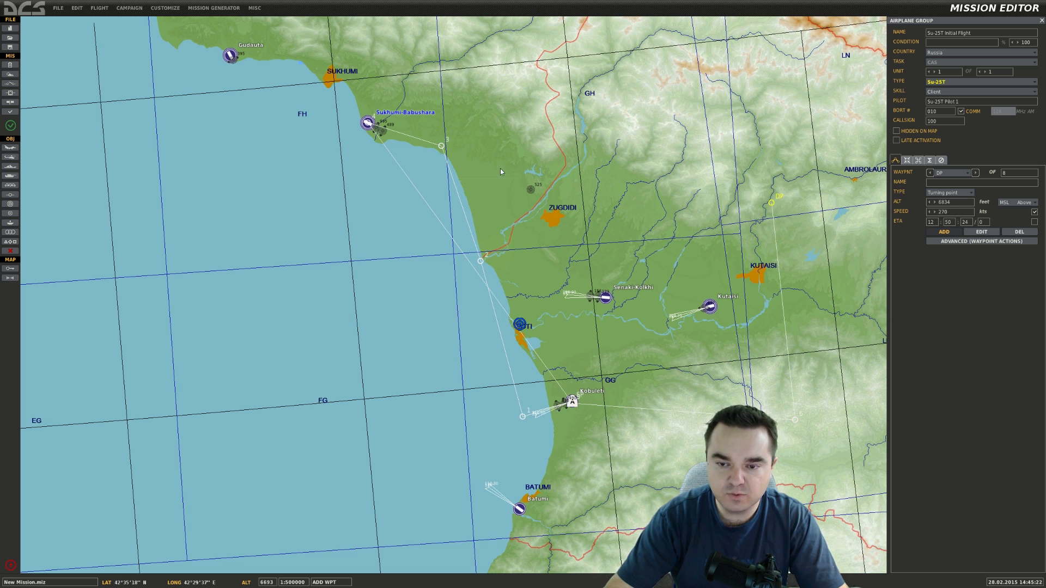
pyautogui.click(499, 169)
pyautogui.click(205, 365)
pyautogui.click(629, 382)
pyautogui.click(374, 473)
pyautogui.click(403, 313)
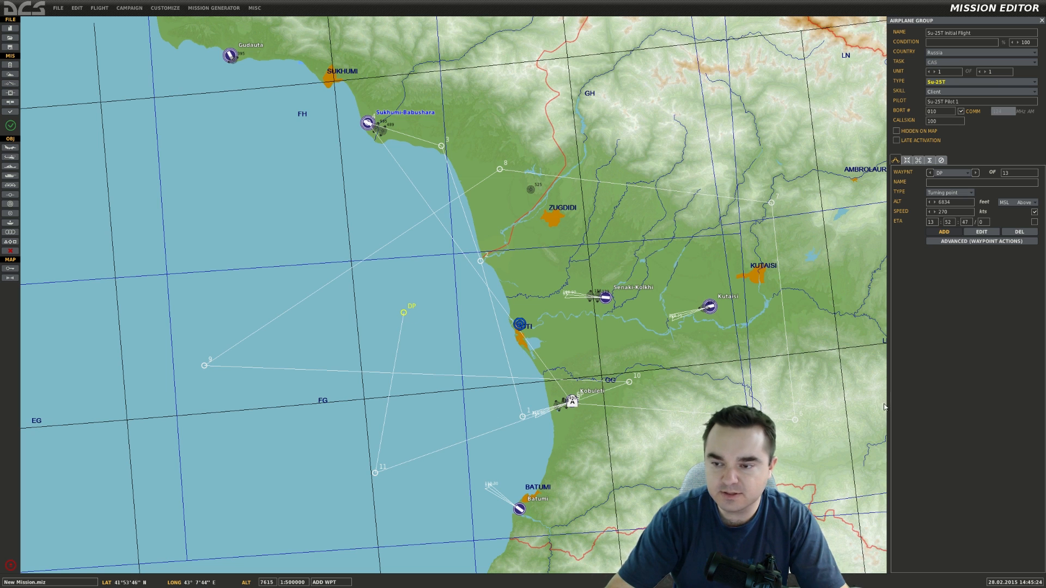
# - Delete the eight extra turning-point waypoints that follow the Sukhumi-Babushara landing and return to editing existing waypoints
pyautogui.click(1018, 232)
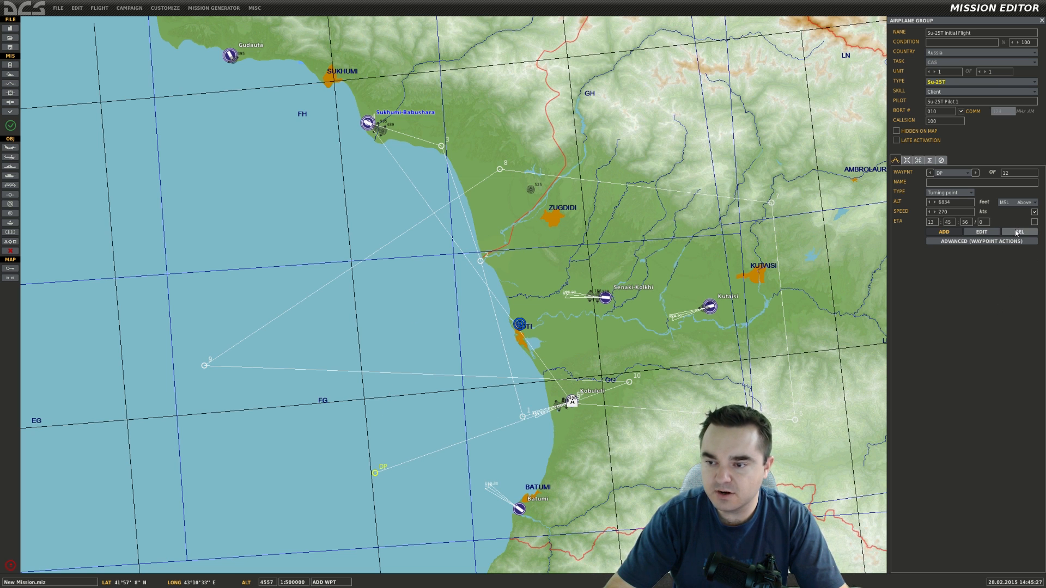
pyautogui.click(1018, 232)
pyautogui.click(1018, 232)
pyautogui.click(1017, 233)
pyautogui.click(1017, 234)
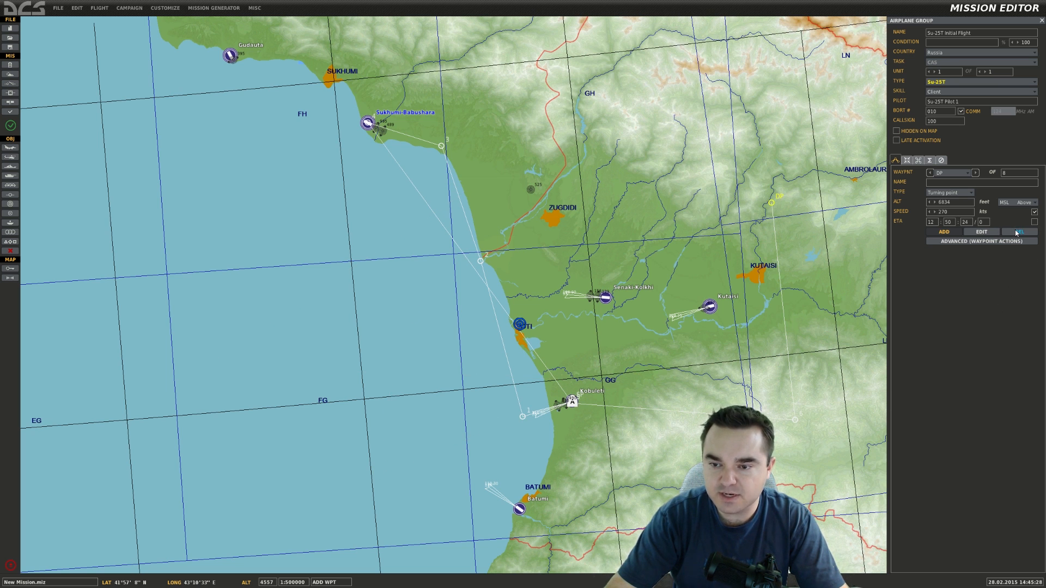
pyautogui.click(1017, 233)
pyautogui.click(1016, 233)
pyautogui.click(1017, 233)
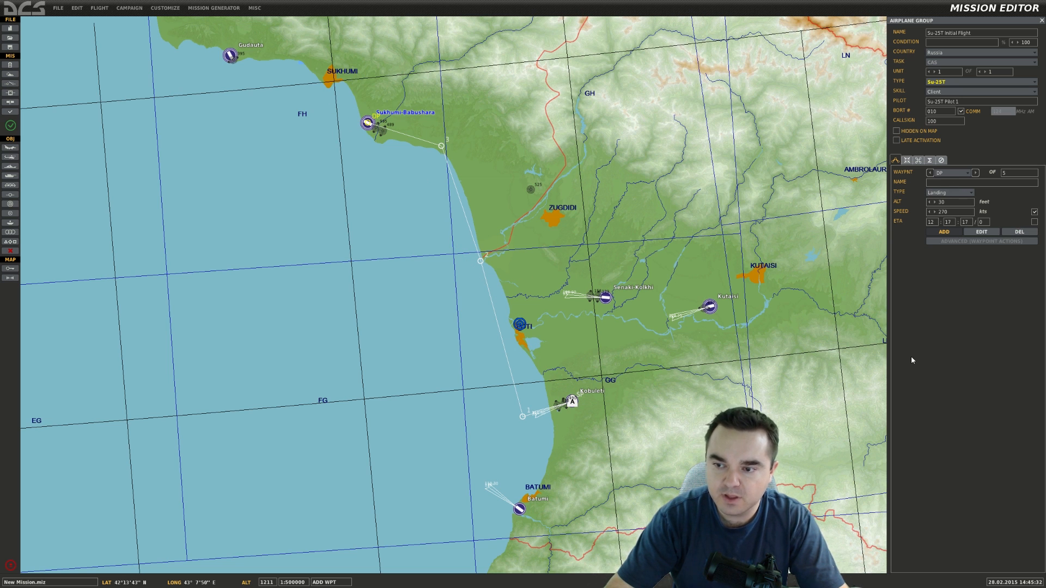
pyautogui.click(982, 232)
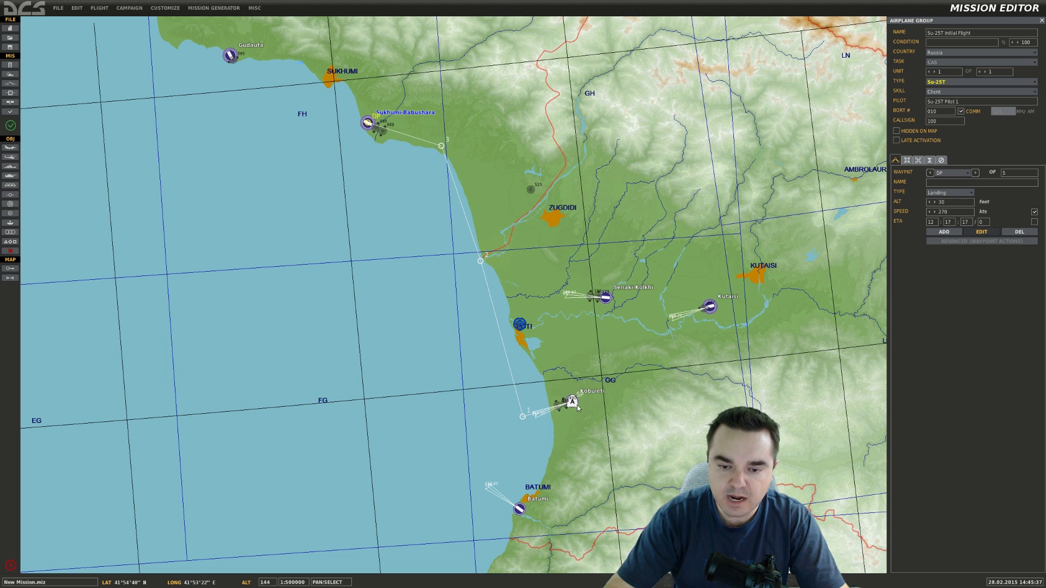
# - Set the type of the flight's starting waypoint at Kobuleti to Takeoff from runway
pyautogui.click(572, 403)
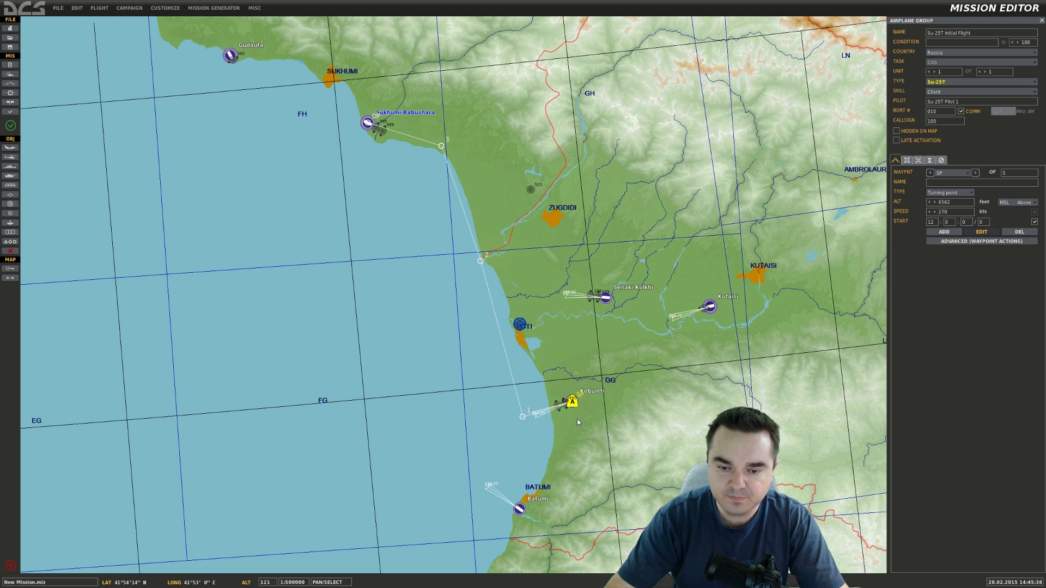
pyautogui.moveTo(654, 376); pyautogui.dragTo(704, 353)
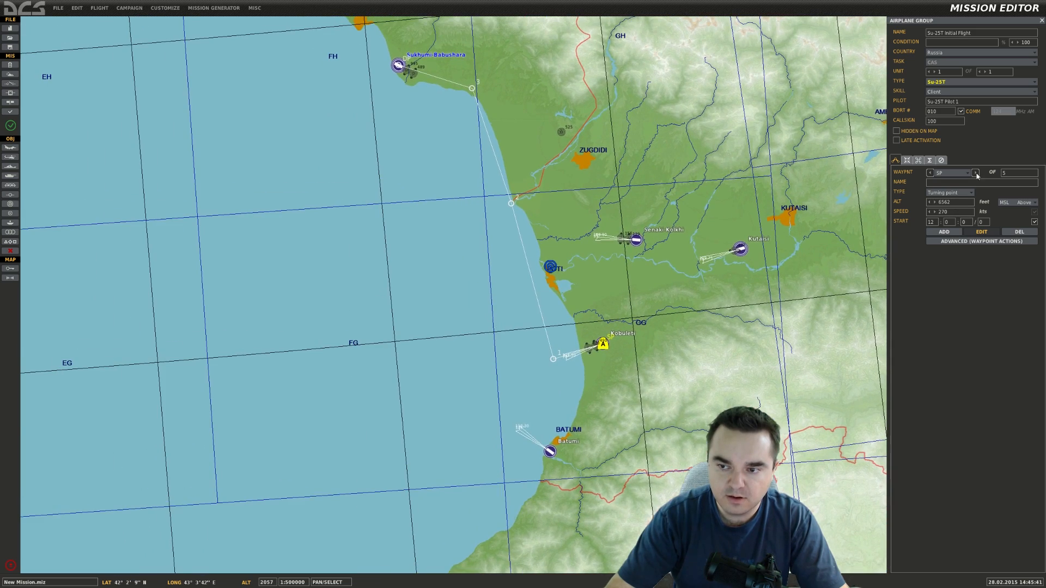
pyautogui.scroll(2, 610, 347)
pyautogui.scroll(2, 575, 332)
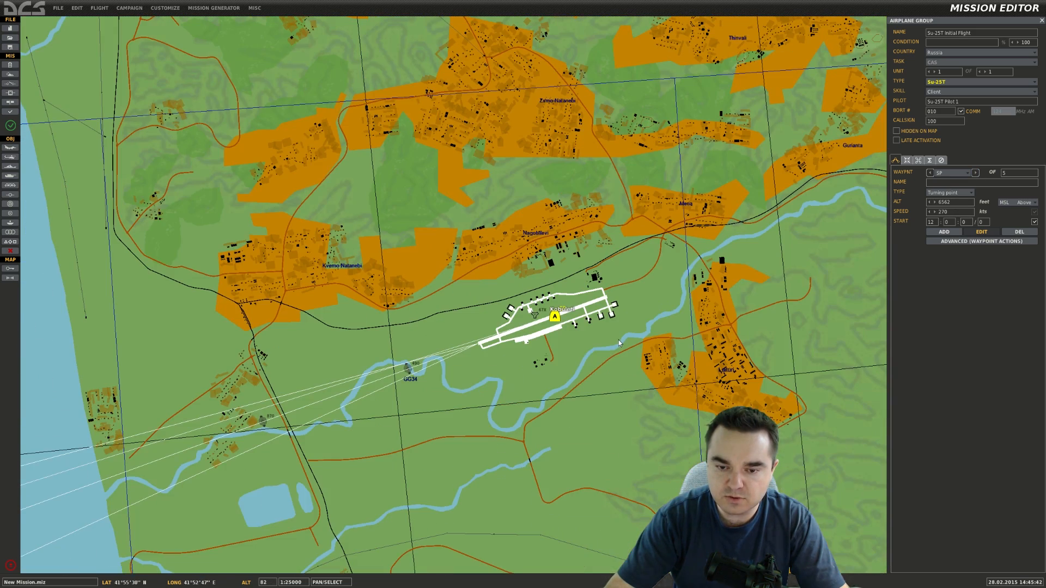
pyautogui.moveTo(691, 309); pyautogui.dragTo(664, 316)
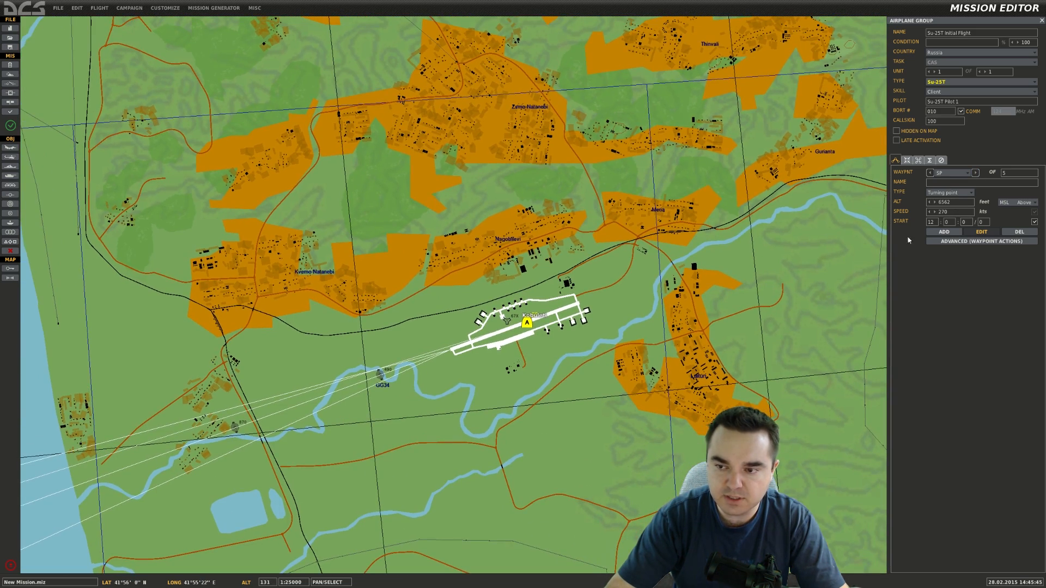
pyautogui.click(957, 193)
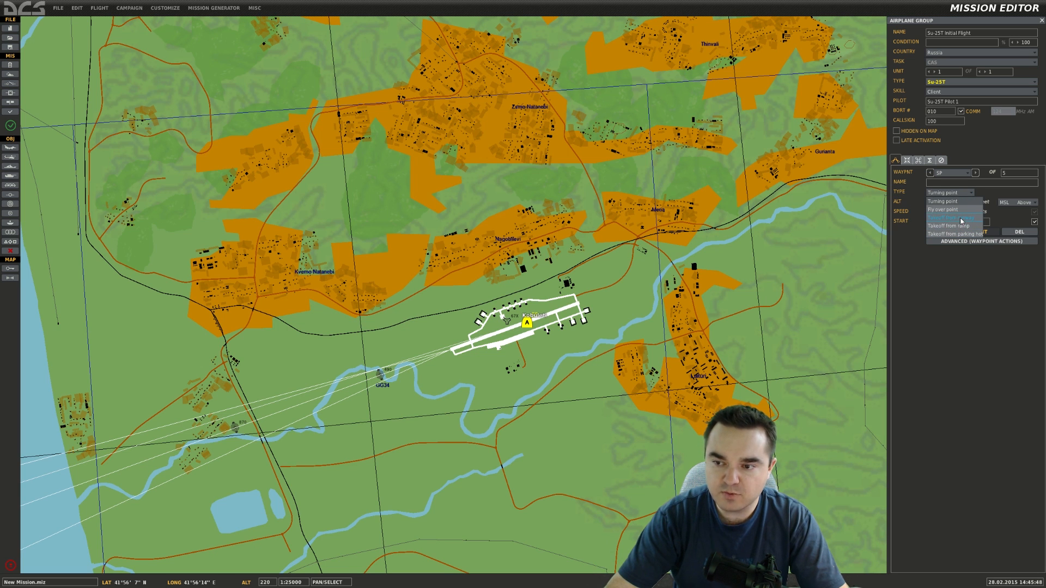
pyautogui.click(960, 218)
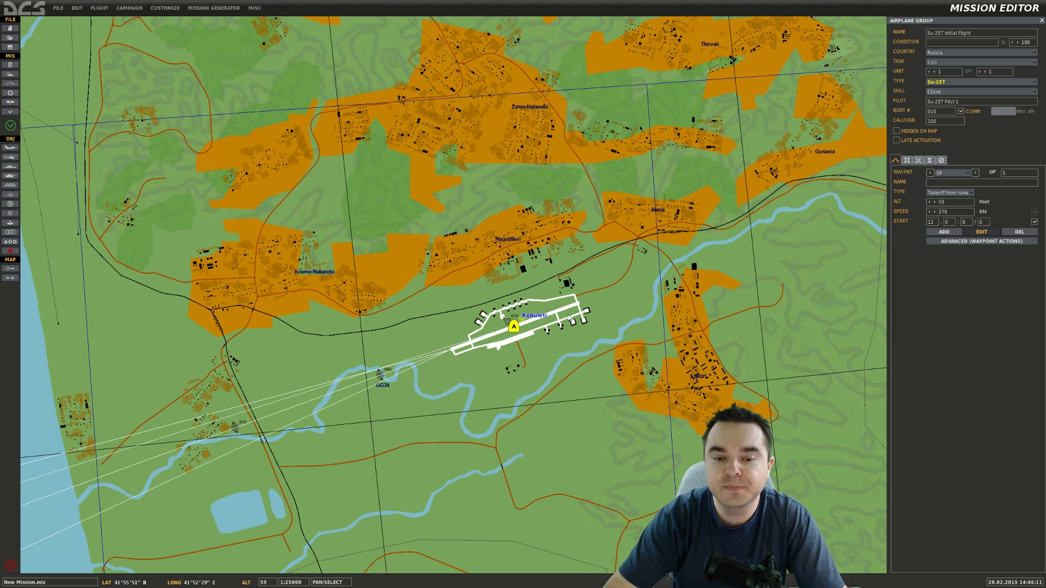
# - Change the Kobuleti starting waypoint's type to Takeoff from ramp and inspect the aircraft's parking position on the airfield
pyautogui.click(963, 194)
pyautogui.click(965, 231)
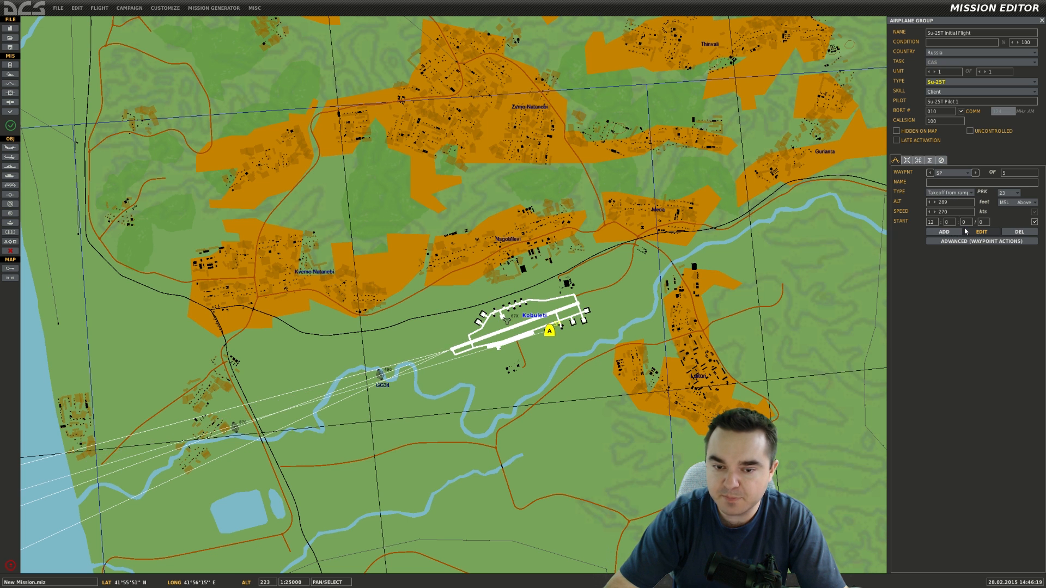
pyautogui.scroll(5, 671, 358)
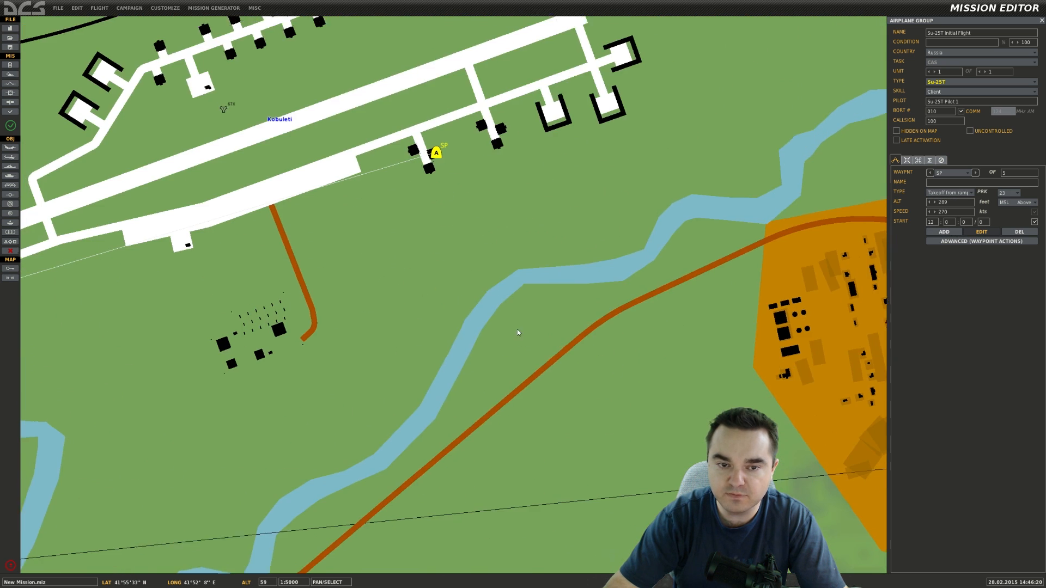
pyautogui.scroll(-1, 608, 195)
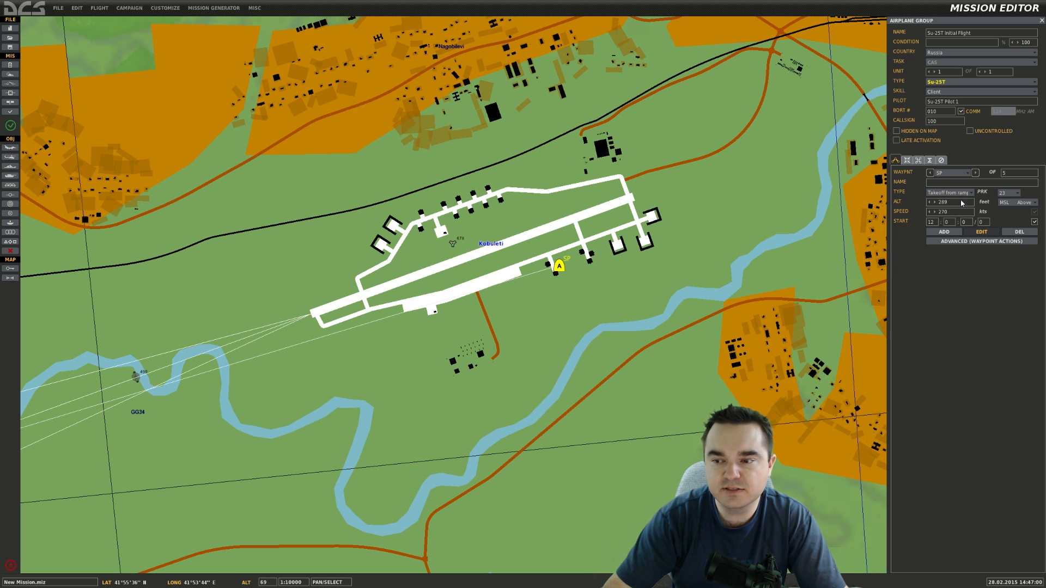
# - Set the Su-25T's parking spot at Kobuleti to 29, after trying spot 28
pyautogui.click(1011, 194)
pyautogui.click(1005, 243)
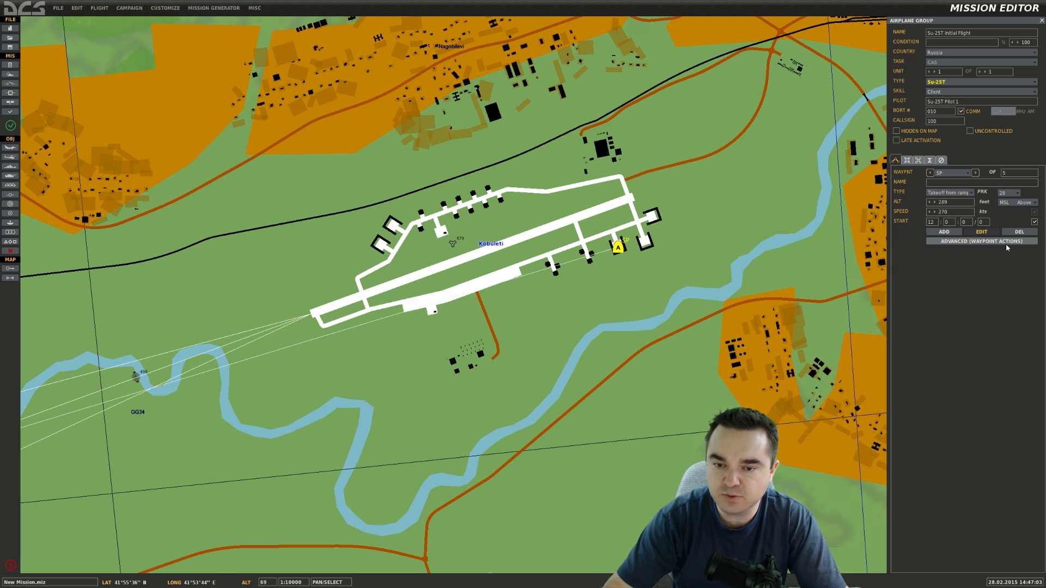
pyautogui.click(1010, 193)
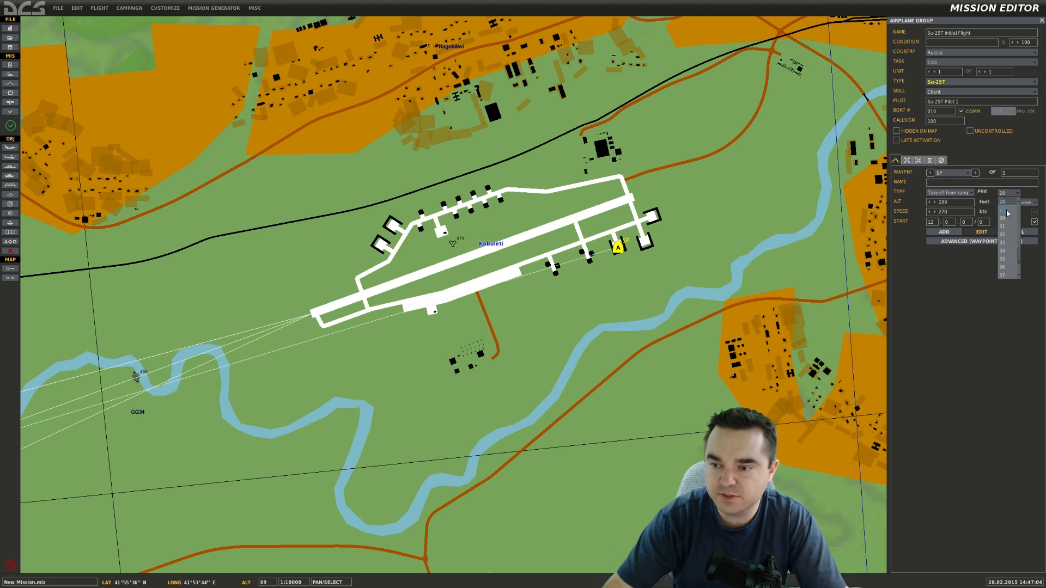
pyautogui.click(1007, 210)
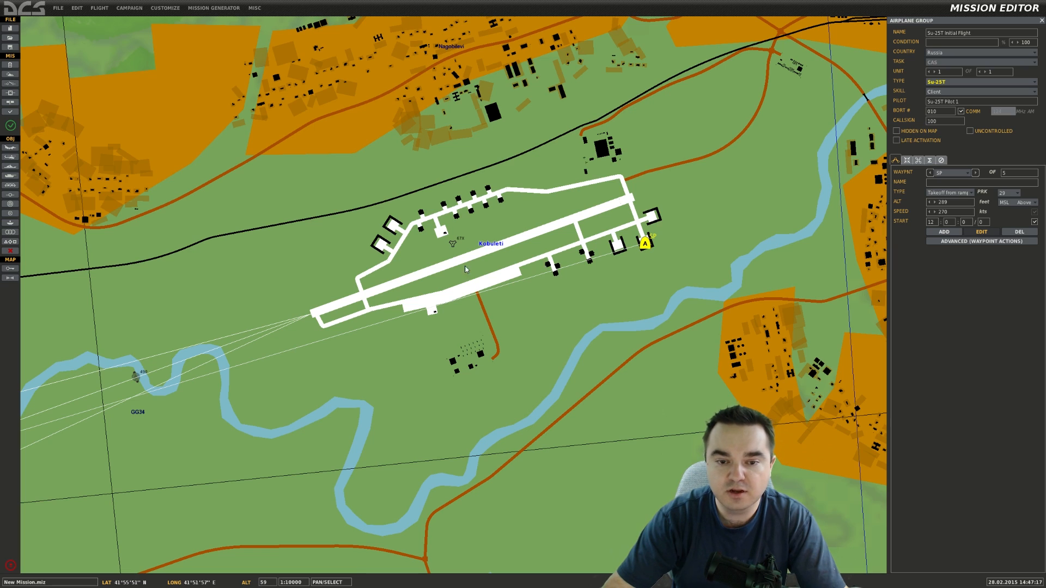
# - Try the Red coalition for the Senaki-Kolkhi airfield and settle on Blue
pyautogui.scroll(-3, 497, 262)
pyautogui.scroll(-2, 502, 270)
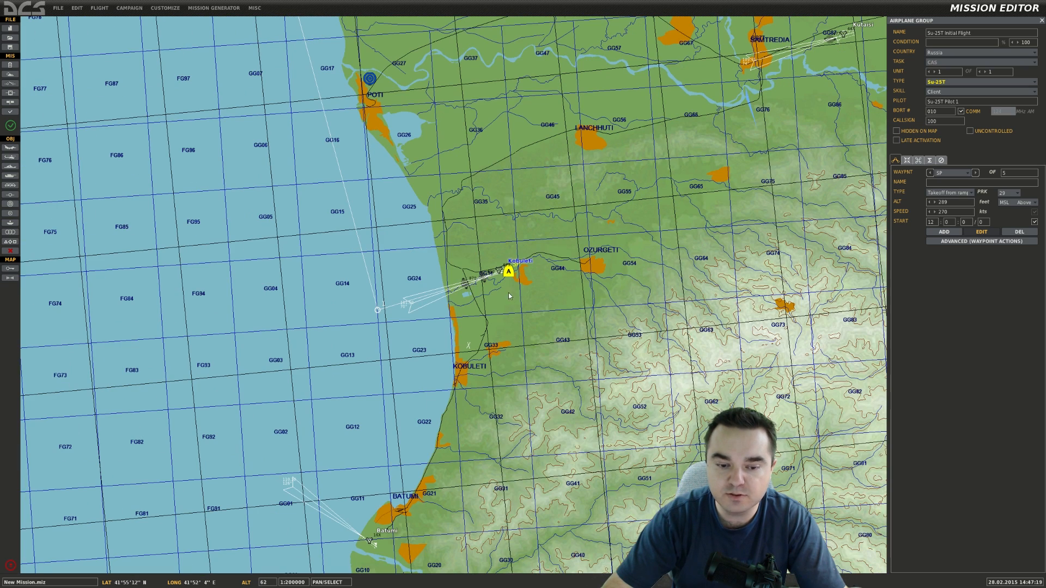
pyautogui.moveTo(686, 191); pyautogui.dragTo(685, 344)
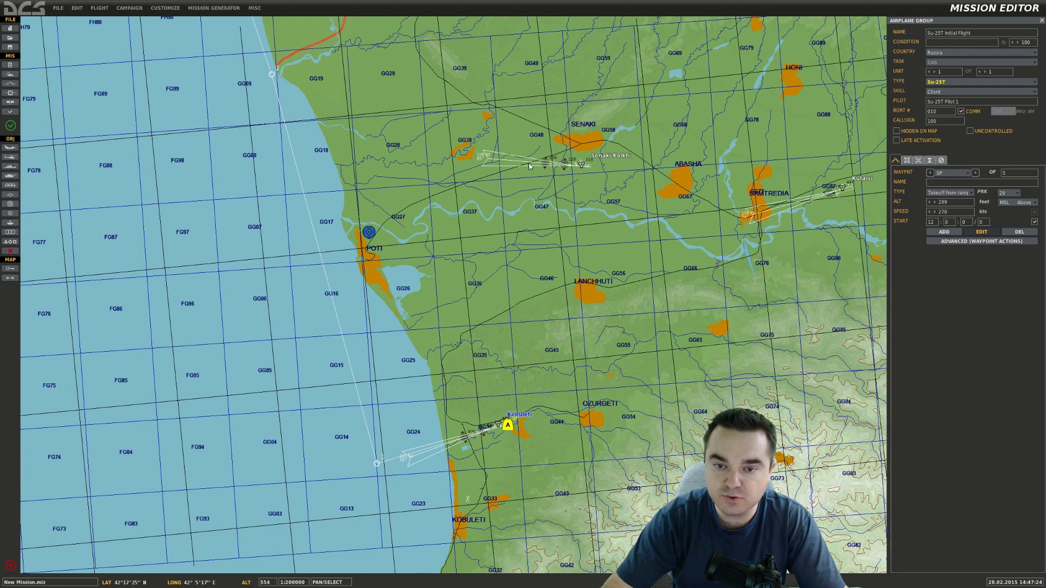
pyautogui.scroll(-3, 527, 314)
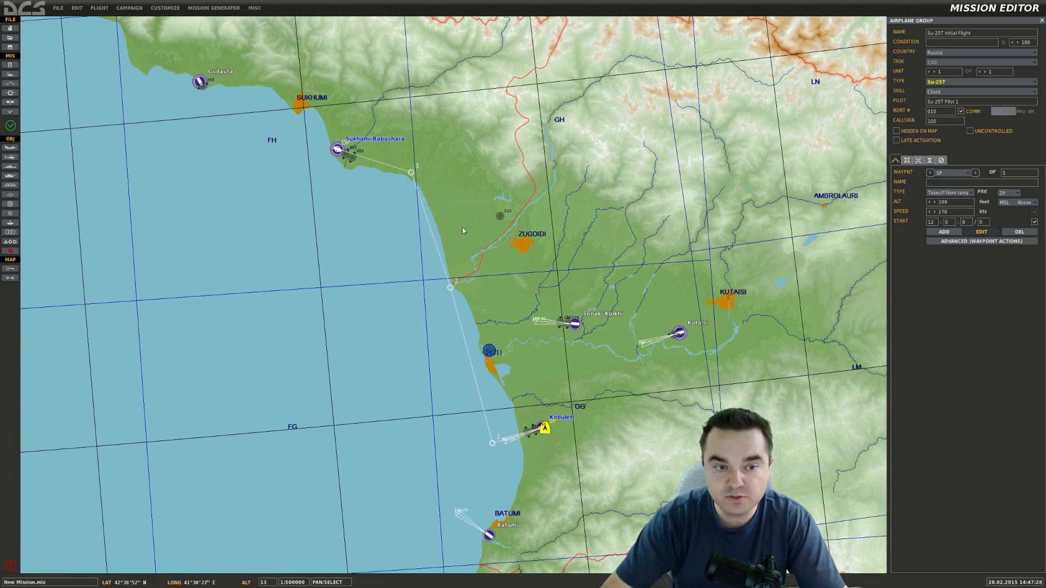
pyautogui.scroll(-2, 618, 271)
pyautogui.moveTo(627, 244); pyautogui.dragTo(604, 281)
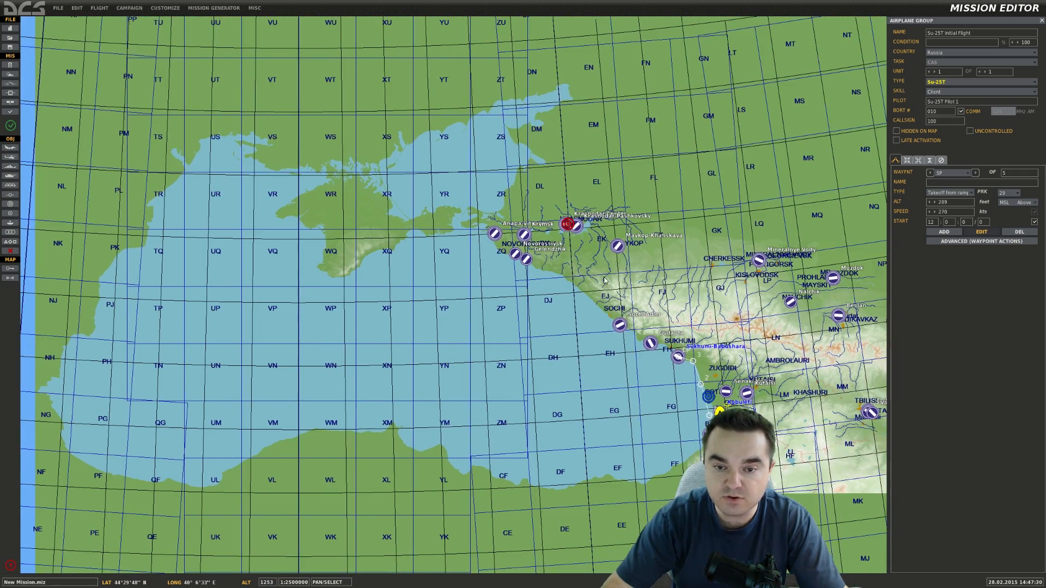
pyautogui.scroll(3, 657, 317)
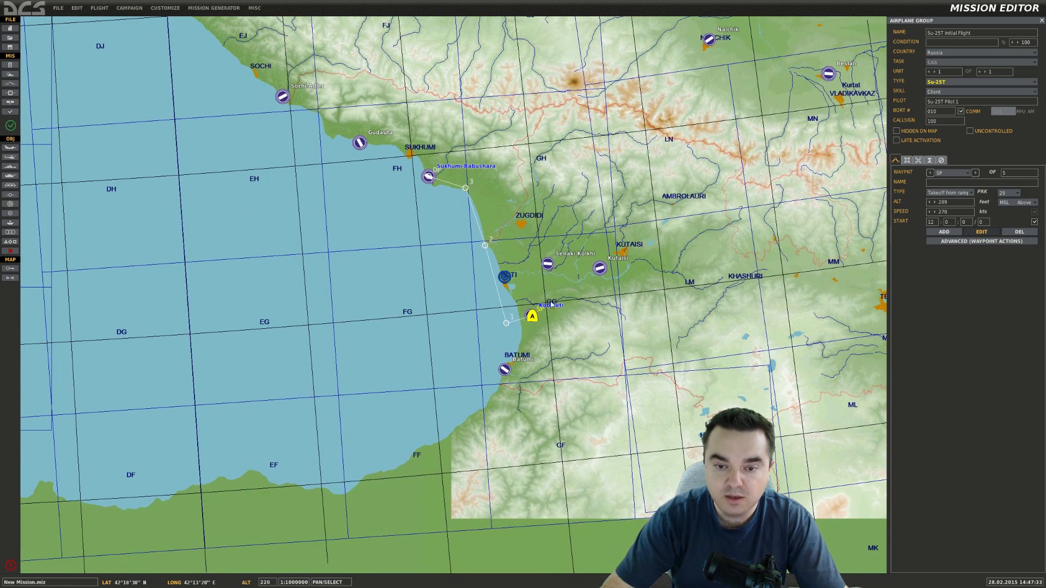
pyautogui.click(547, 265)
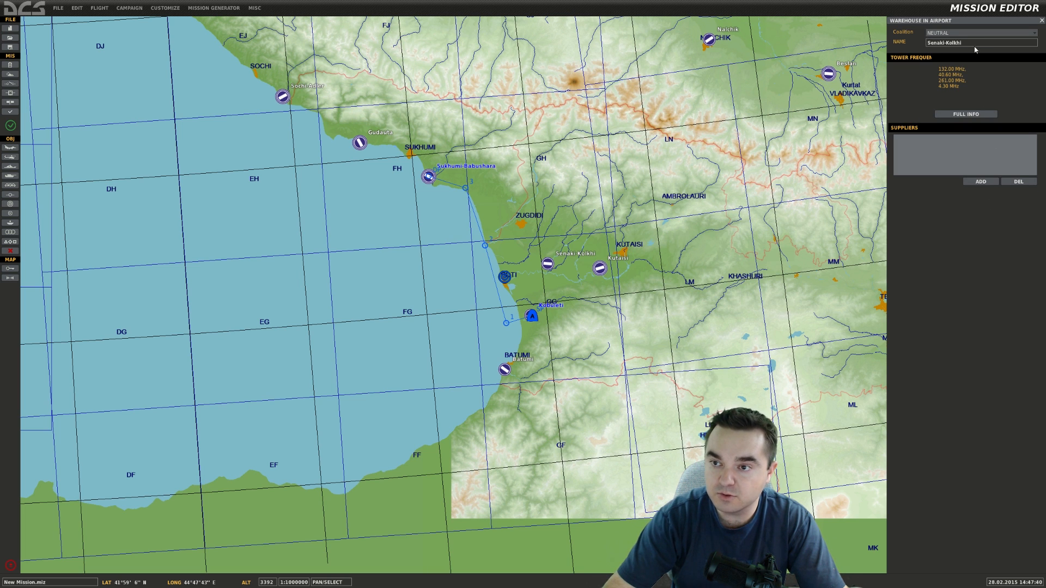
pyautogui.click(960, 34)
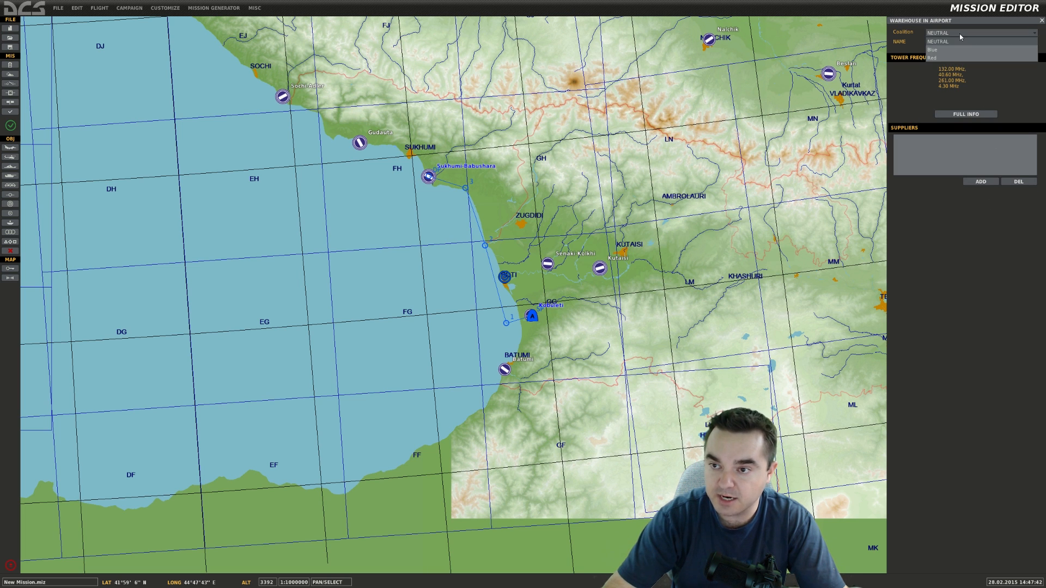
pyautogui.click(937, 58)
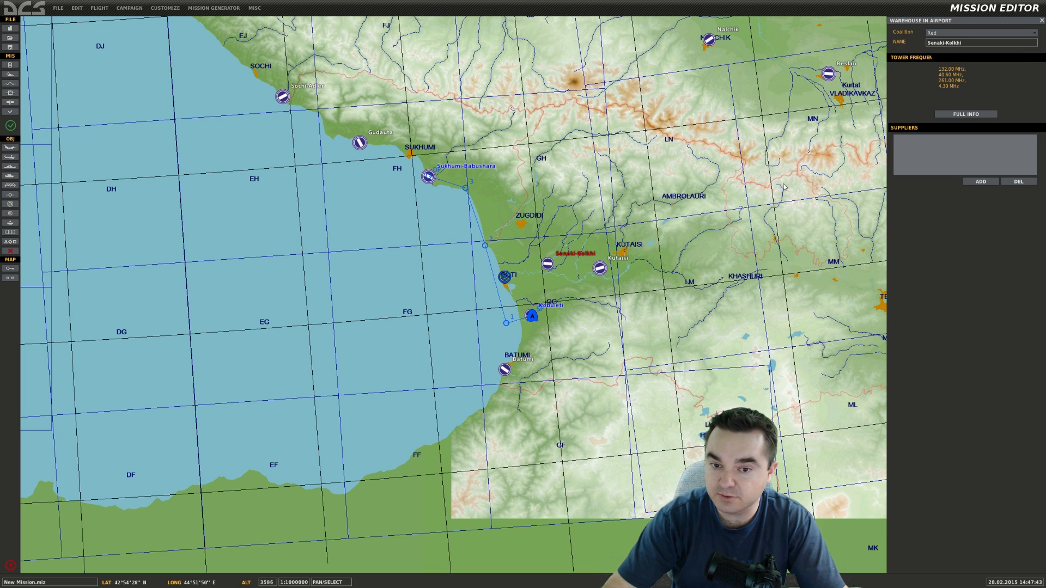
pyautogui.click(979, 34)
pyautogui.click(962, 50)
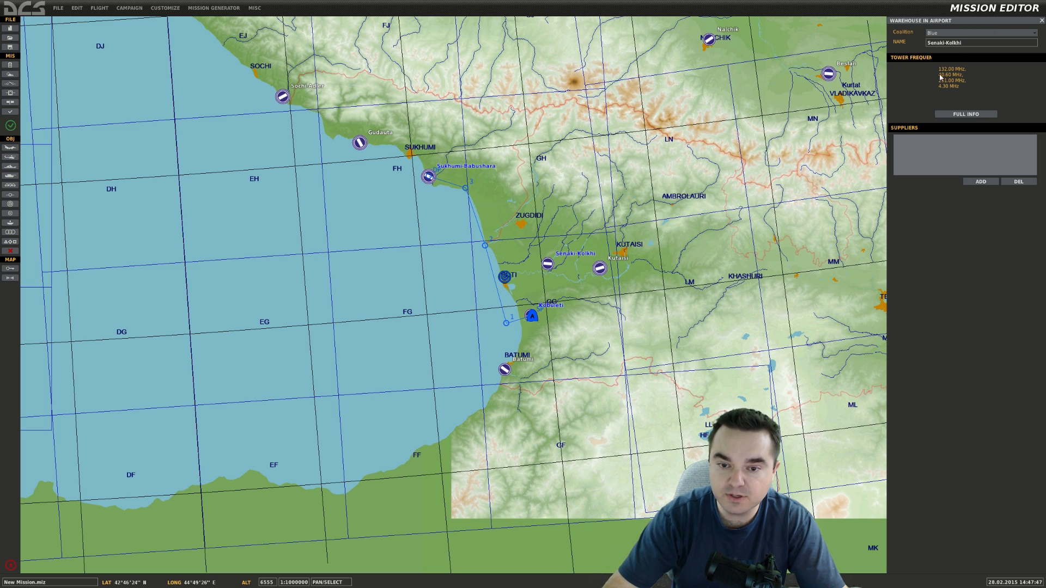
# - Assign the Kutaisi and Batumi airfields to the Blue coalition
pyautogui.click(600, 269)
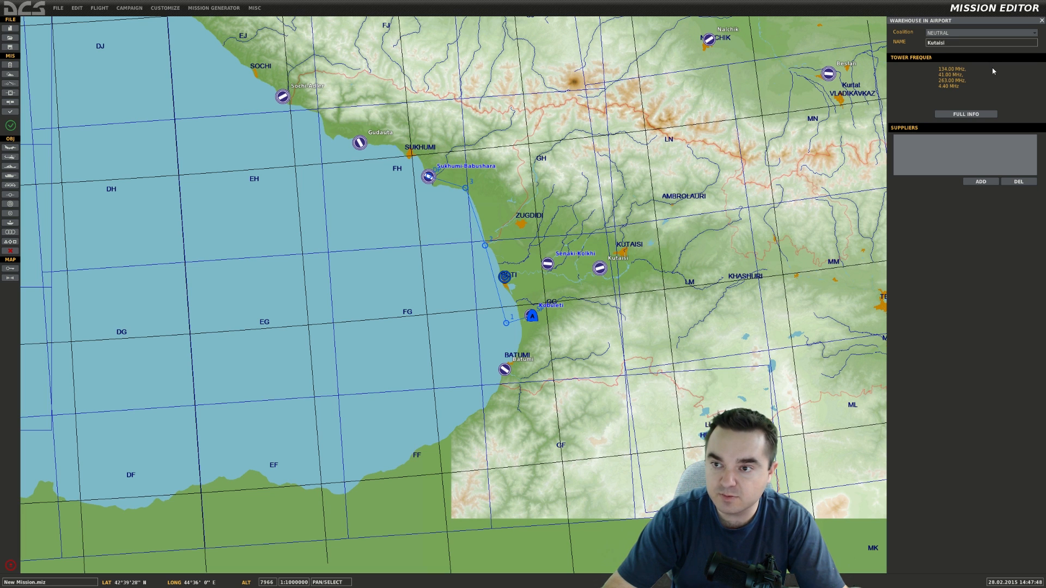
pyautogui.click(944, 37)
pyautogui.click(936, 50)
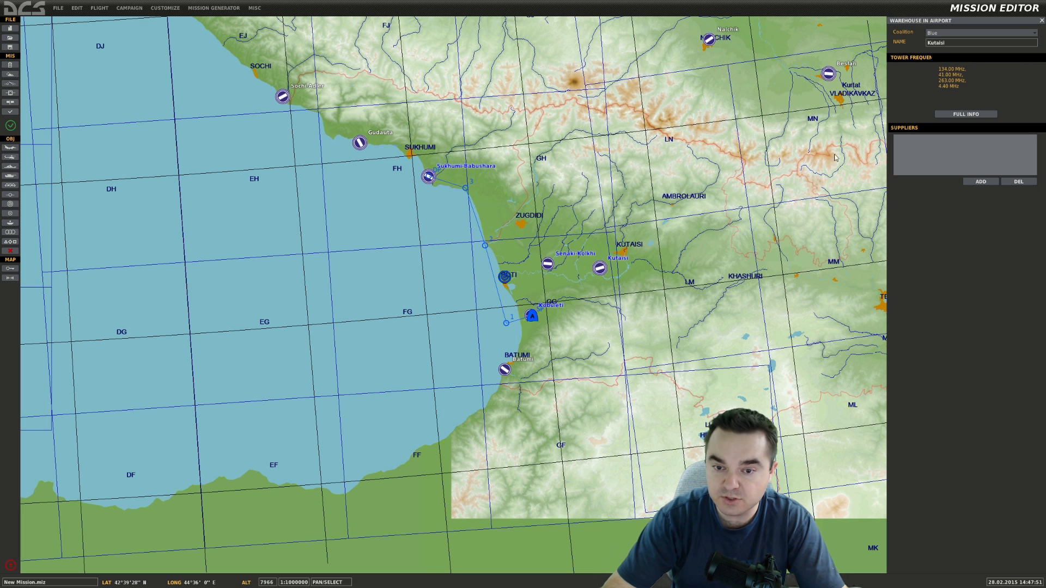
pyautogui.click(506, 371)
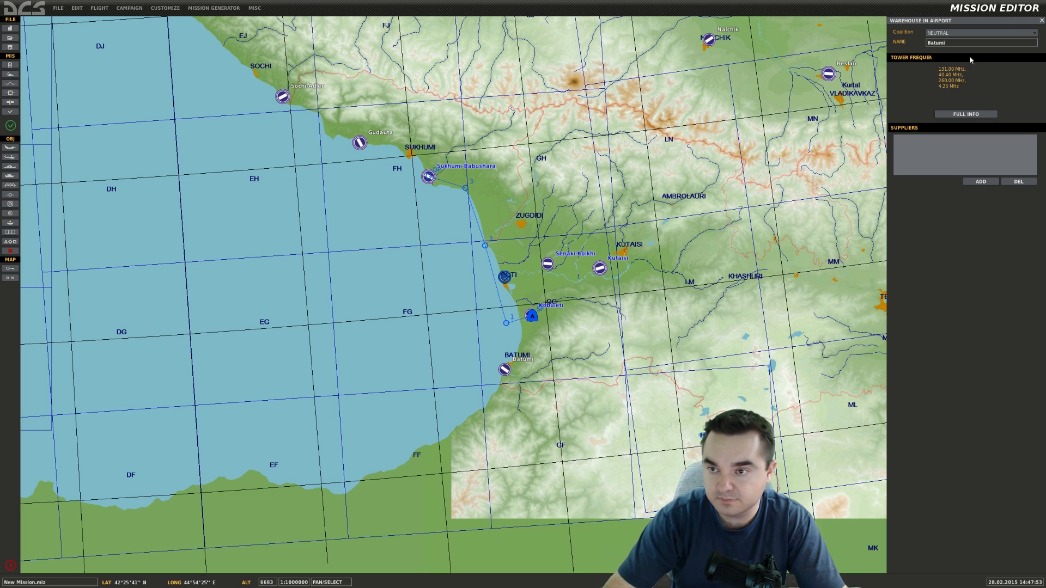
pyautogui.click(954, 36)
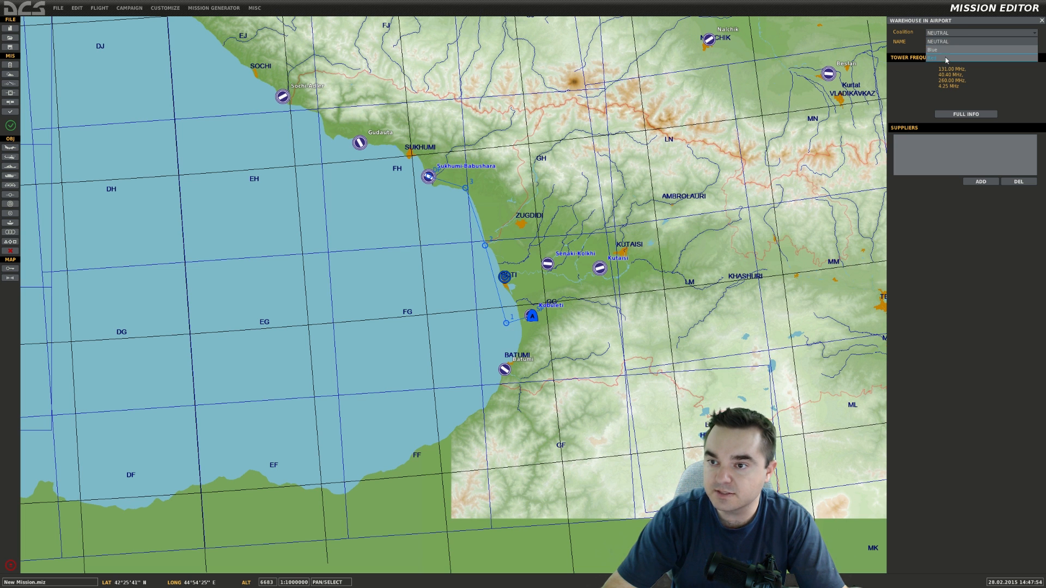
pyautogui.click(946, 48)
pyautogui.click(650, 312)
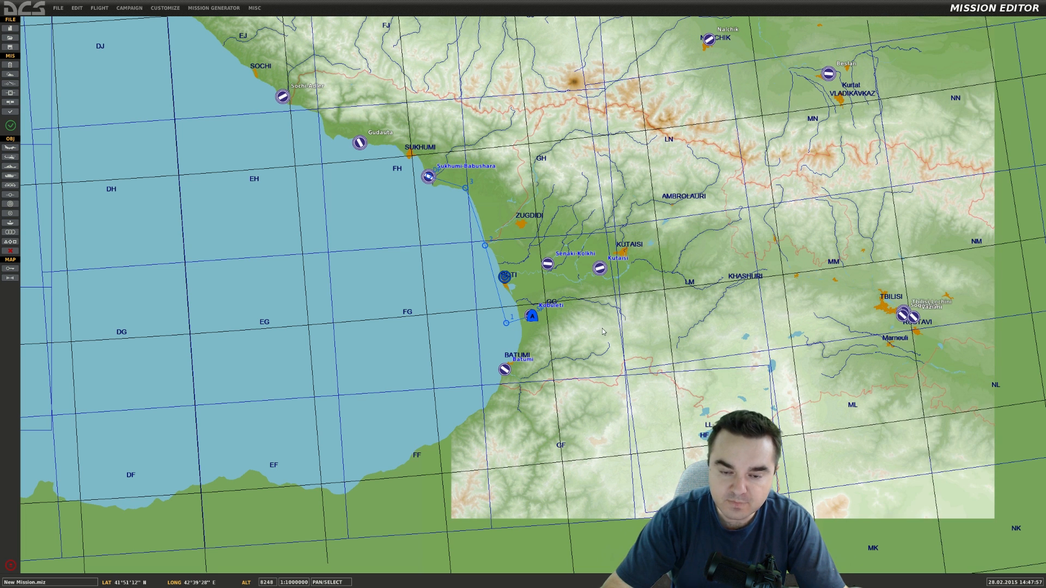
# - Assign the Sochi-Adler airfield to the Red coalition
pyautogui.moveTo(602, 328); pyautogui.dragTo(570, 357)
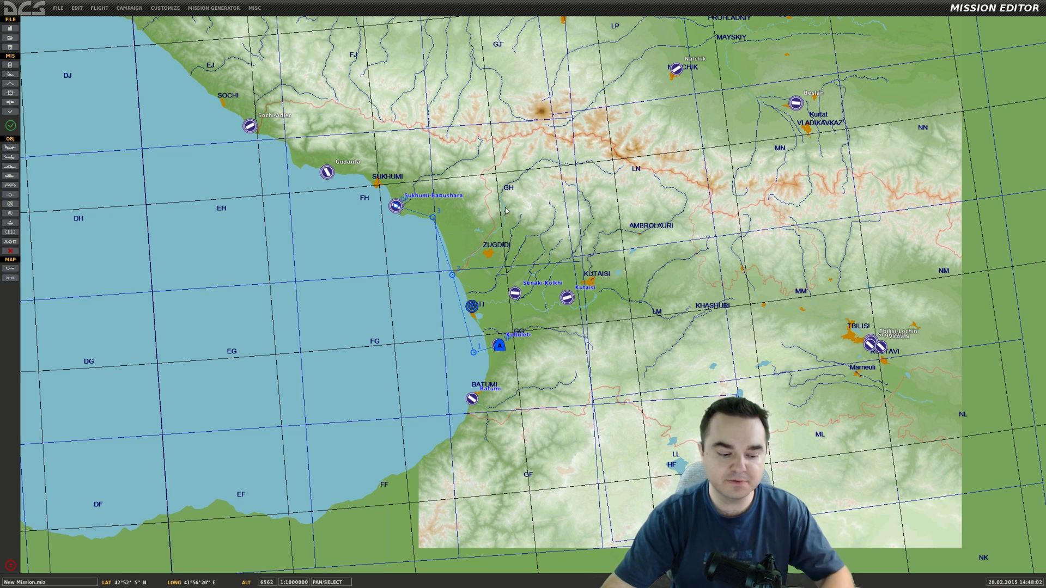
pyautogui.moveTo(772, 316); pyautogui.dragTo(722, 421)
pyautogui.moveTo(514, 313); pyautogui.dragTo(607, 348)
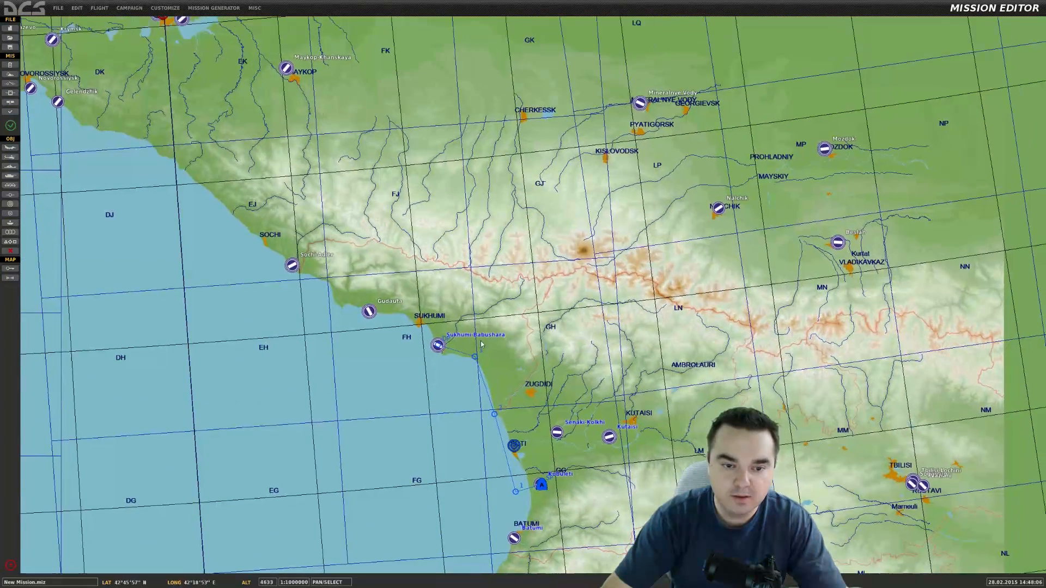
pyautogui.click(292, 266)
pyautogui.click(946, 33)
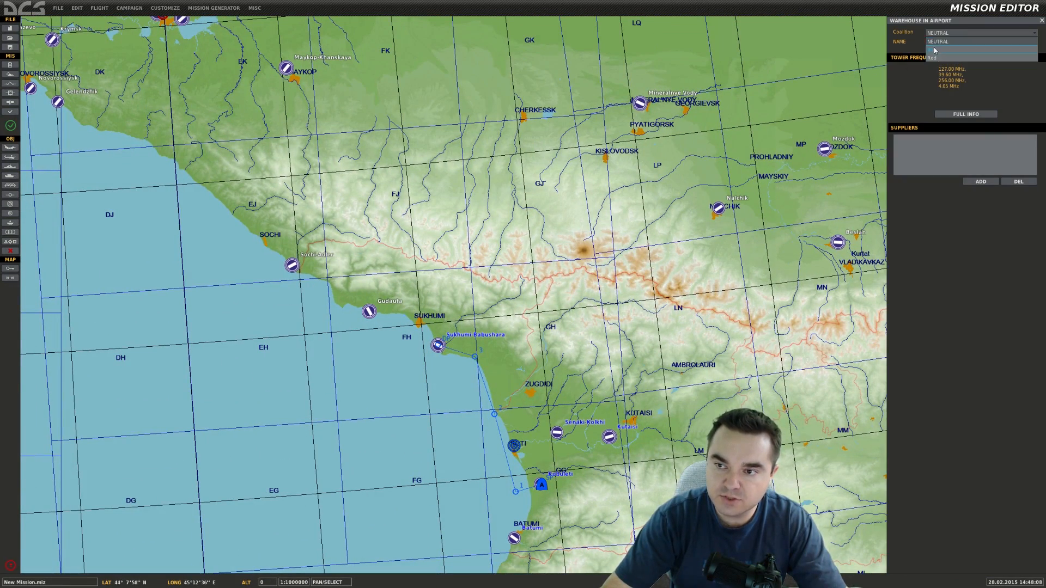
pyautogui.click(932, 57)
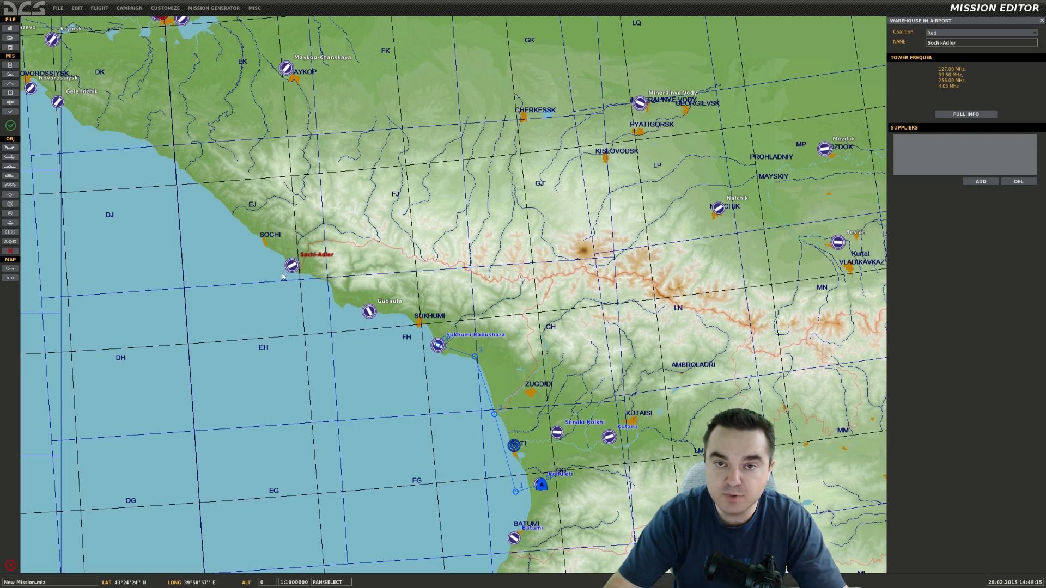
# - Select the Su-25T group at Kobuleti and review the type options for its starting waypoint
pyautogui.moveTo(288, 283); pyautogui.dragTo(367, 281)
pyautogui.scroll(8, 368, 281)
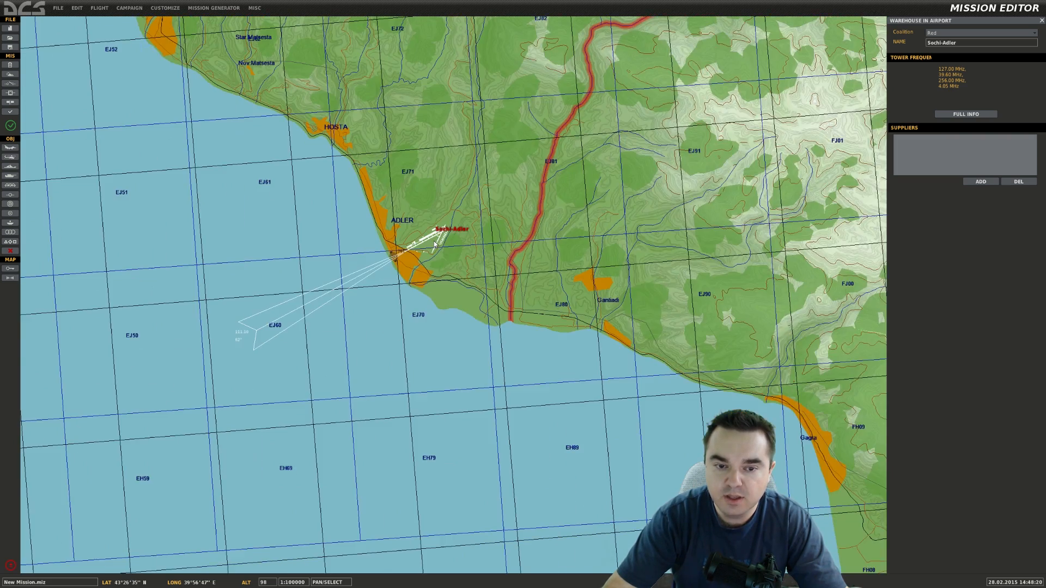
pyautogui.scroll(-2, 435, 245)
pyautogui.moveTo(539, 258); pyautogui.dragTo(362, 233)
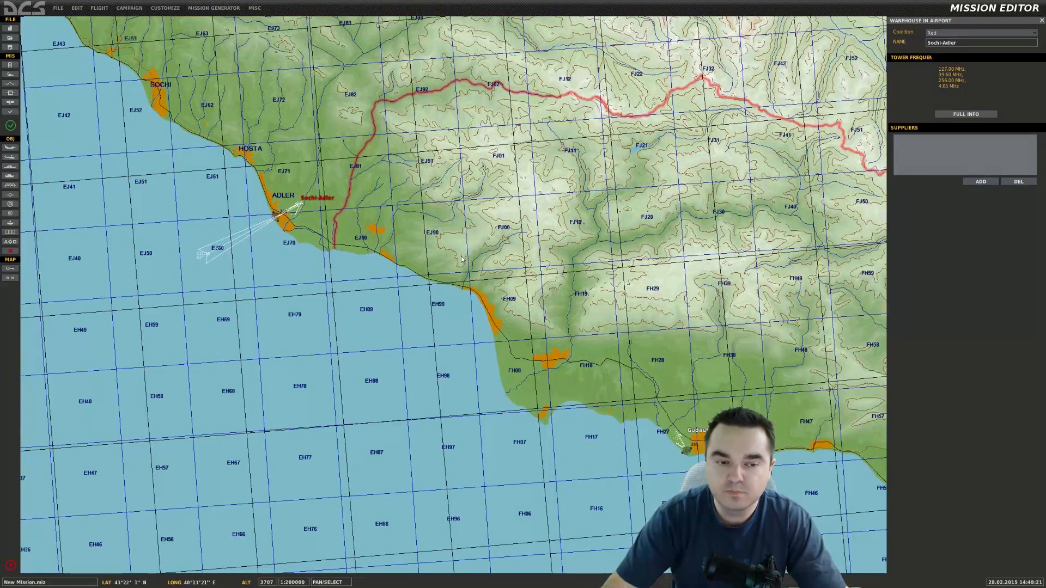
pyautogui.scroll(-2, 321, 224)
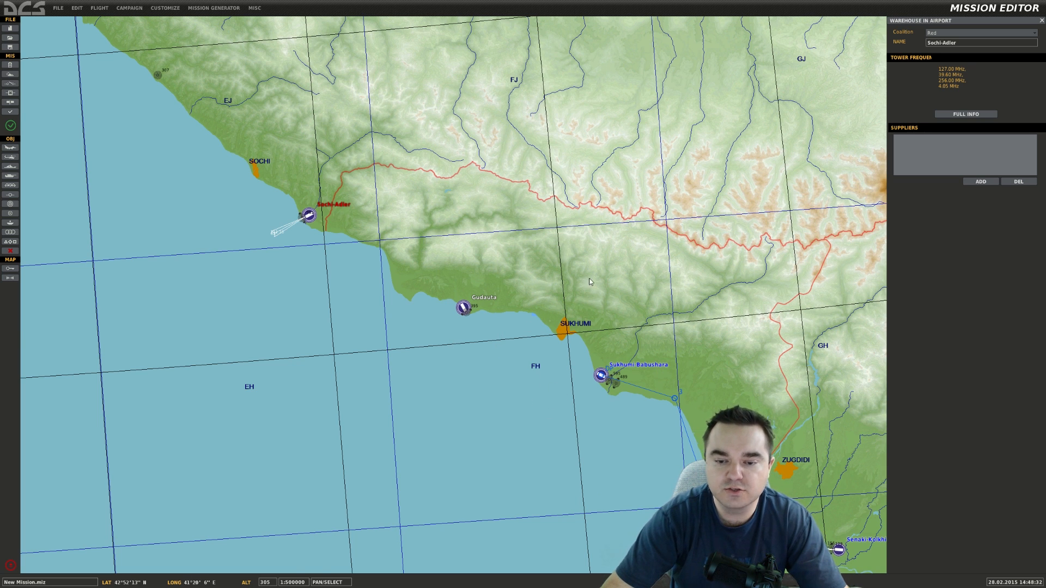
pyautogui.moveTo(669, 430); pyautogui.dragTo(513, 194)
pyautogui.moveTo(655, 426); pyautogui.dragTo(641, 406)
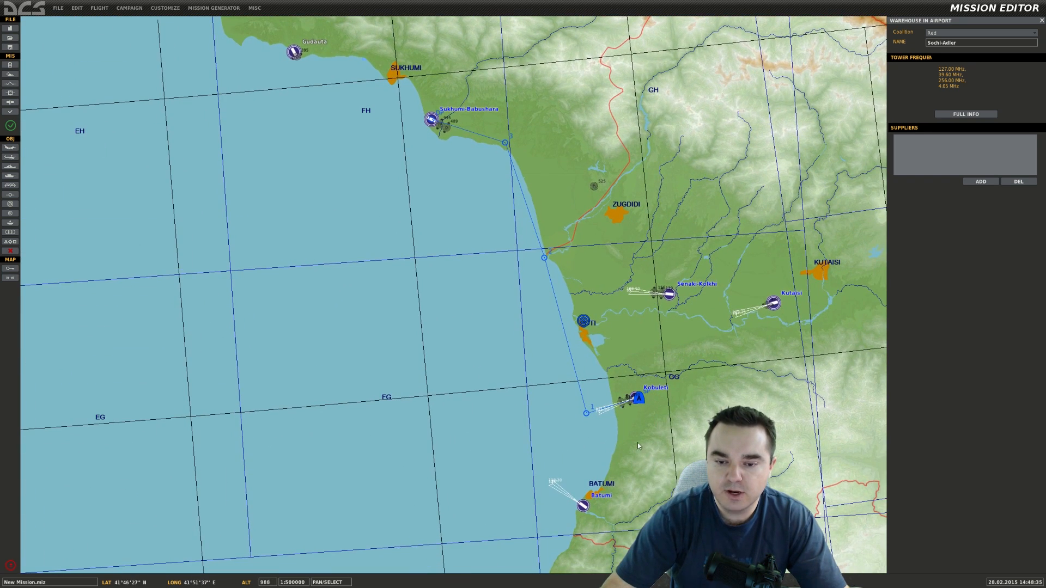
pyautogui.scroll(3, 641, 406)
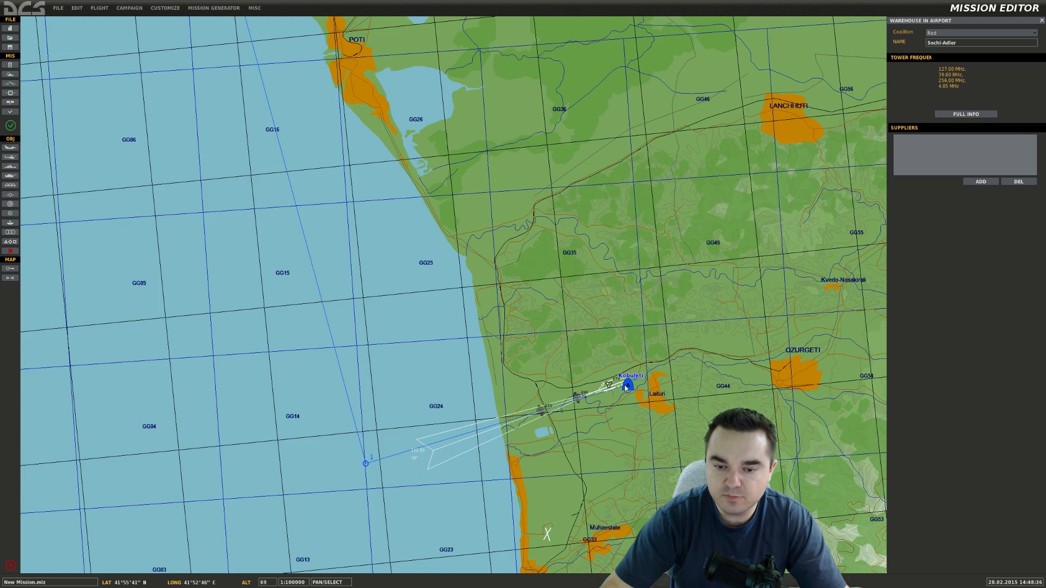
pyautogui.scroll(5, 643, 393)
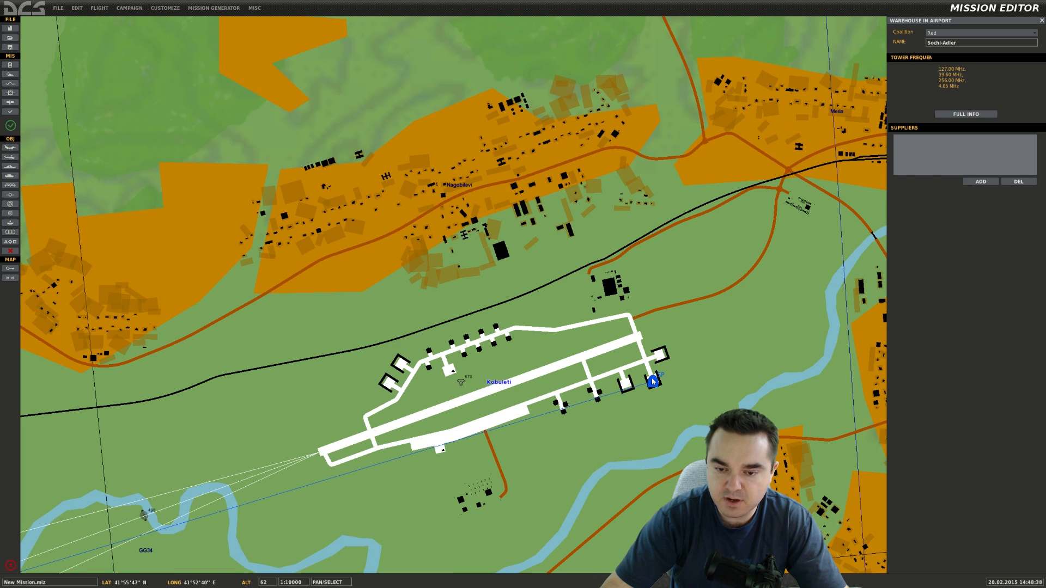
pyautogui.click(653, 381)
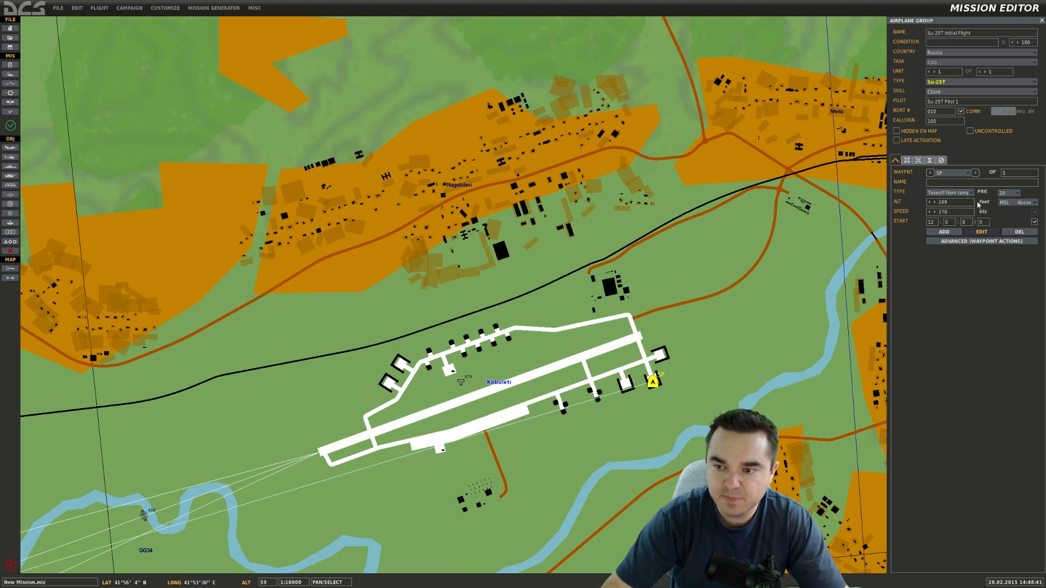
pyautogui.click(970, 193)
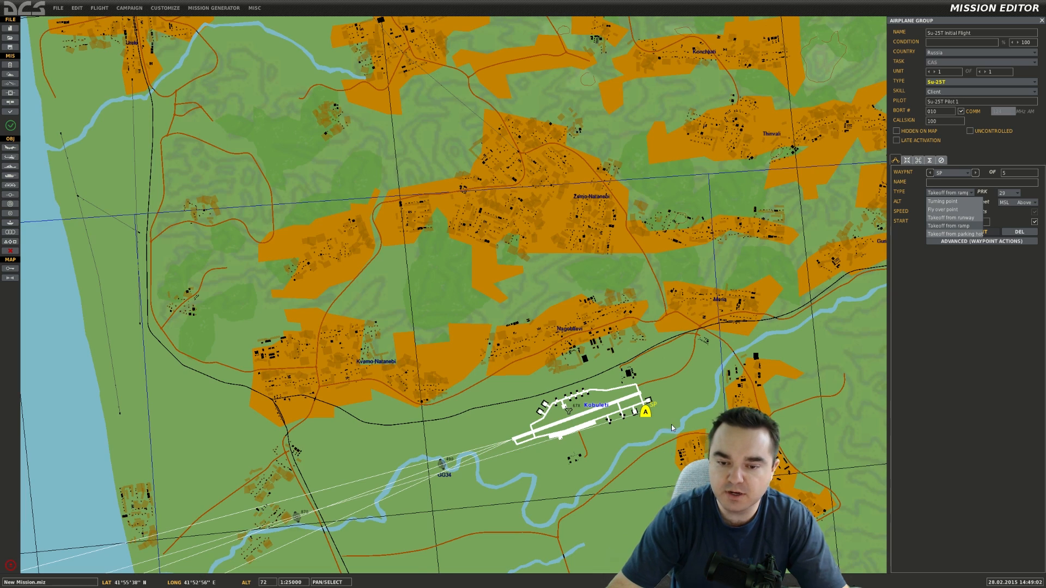
pyautogui.scroll(-3, 671, 423)
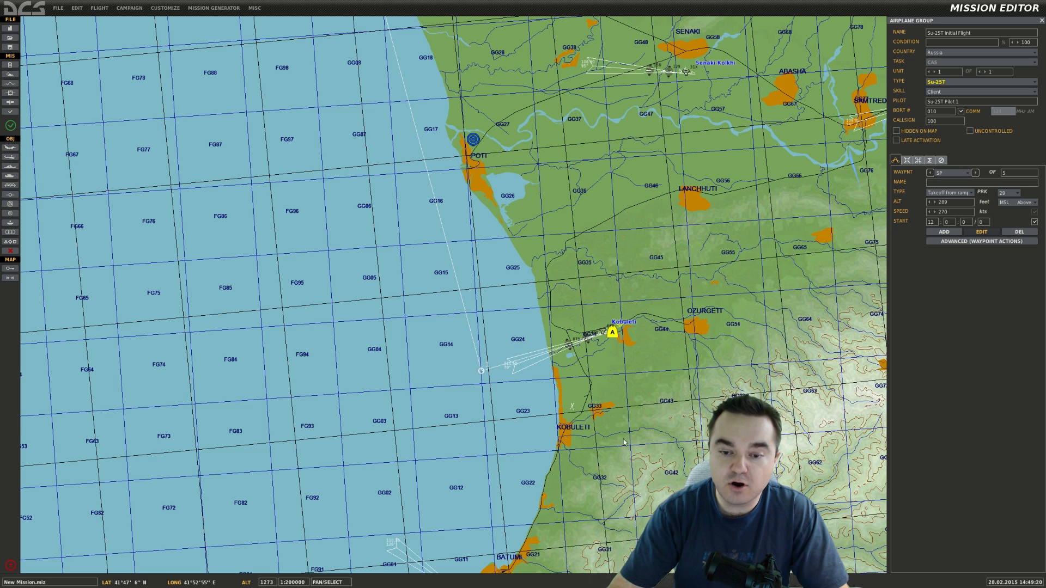
pyautogui.scroll(2, 615, 350)
pyautogui.scroll(1, 607, 320)
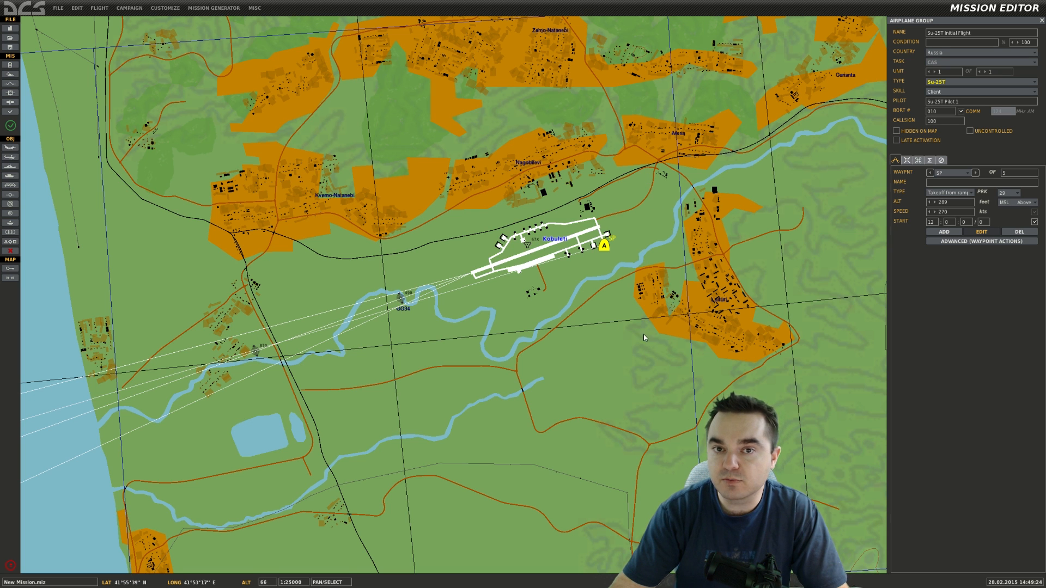
pyautogui.moveTo(648, 254); pyautogui.dragTo(624, 307)
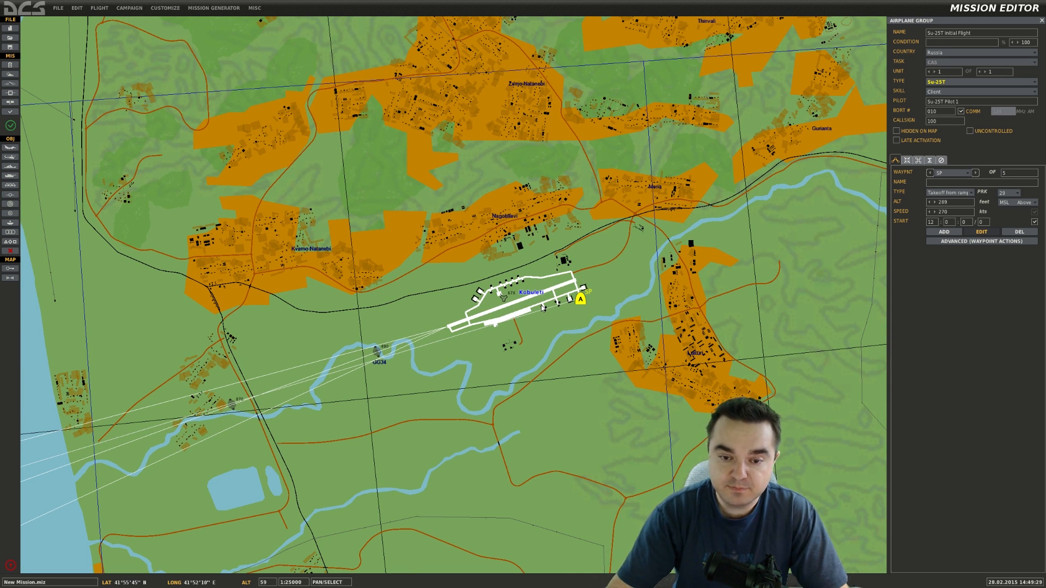
pyautogui.scroll(1, 542, 308)
pyautogui.scroll(-1, 542, 308)
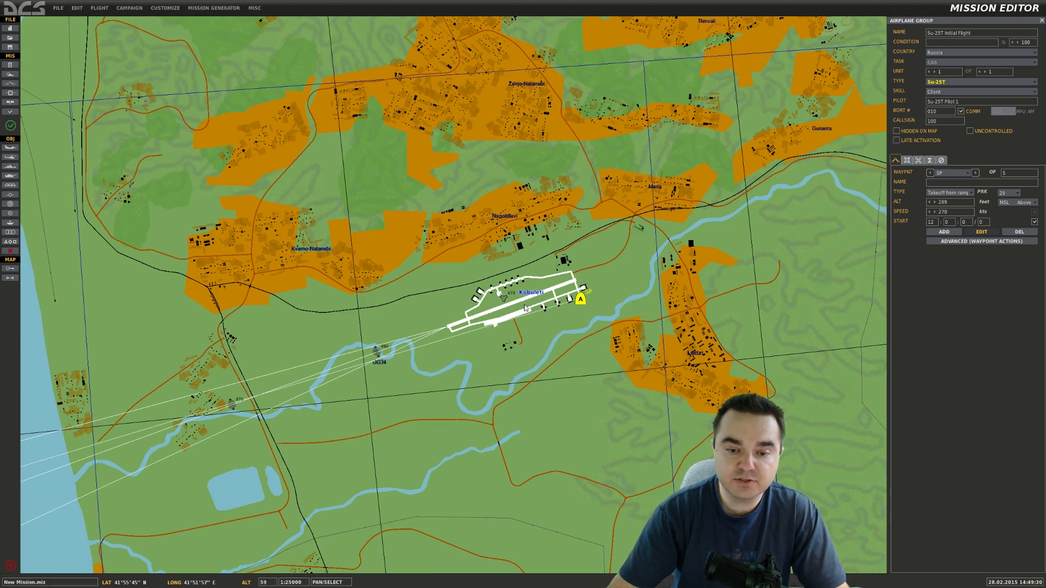
pyautogui.moveTo(540, 302); pyautogui.dragTo(578, 270)
pyautogui.moveTo(591, 309); pyautogui.dragTo(539, 322)
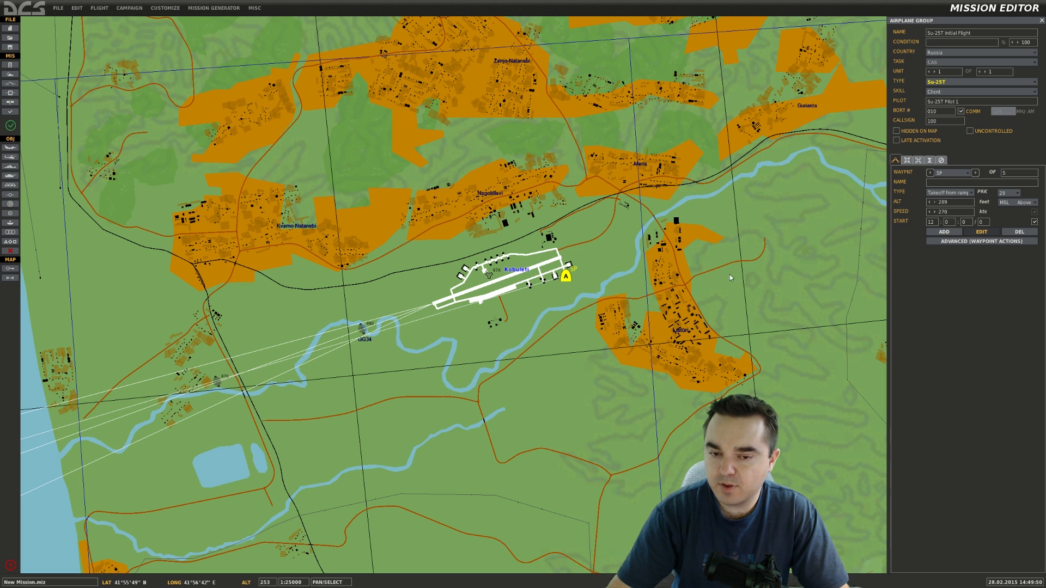
# - Look through the Su-25T's waypoints between the Kobuleti start and the landing point, checking each one's settings
pyautogui.scroll(-2, 597, 296)
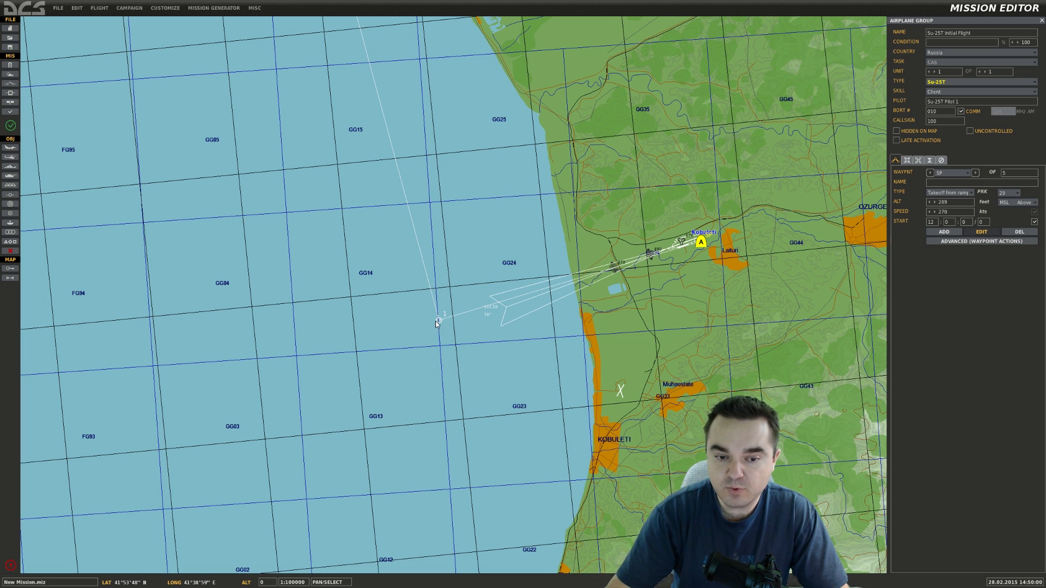
pyautogui.click(437, 322)
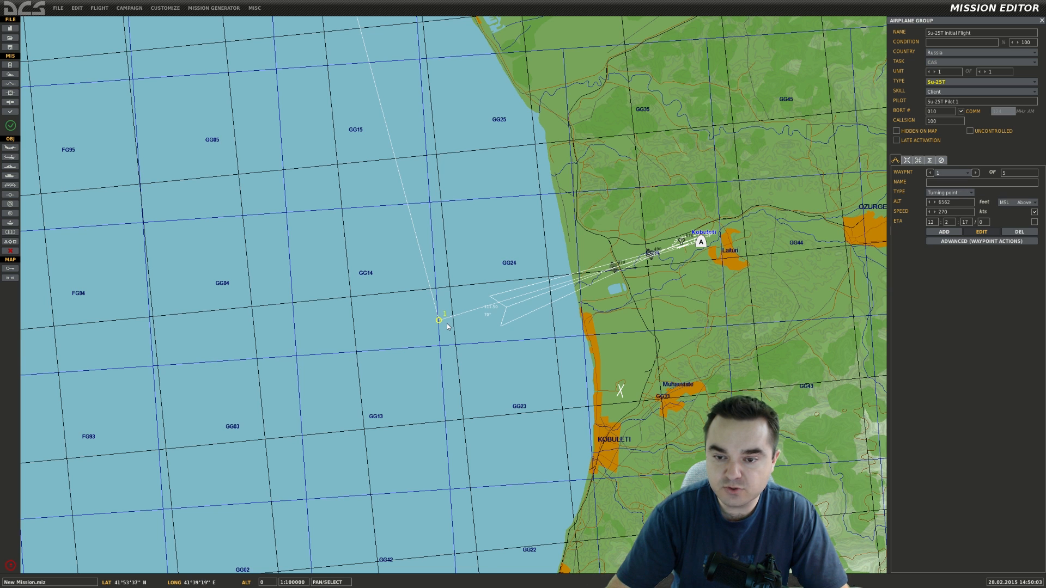
pyautogui.click(700, 244)
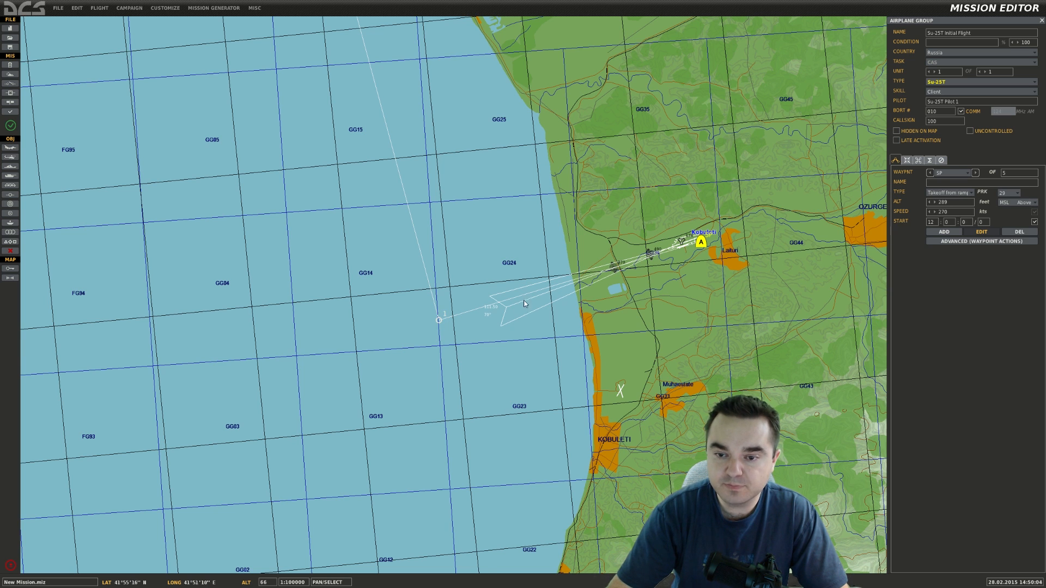
pyautogui.click(438, 320)
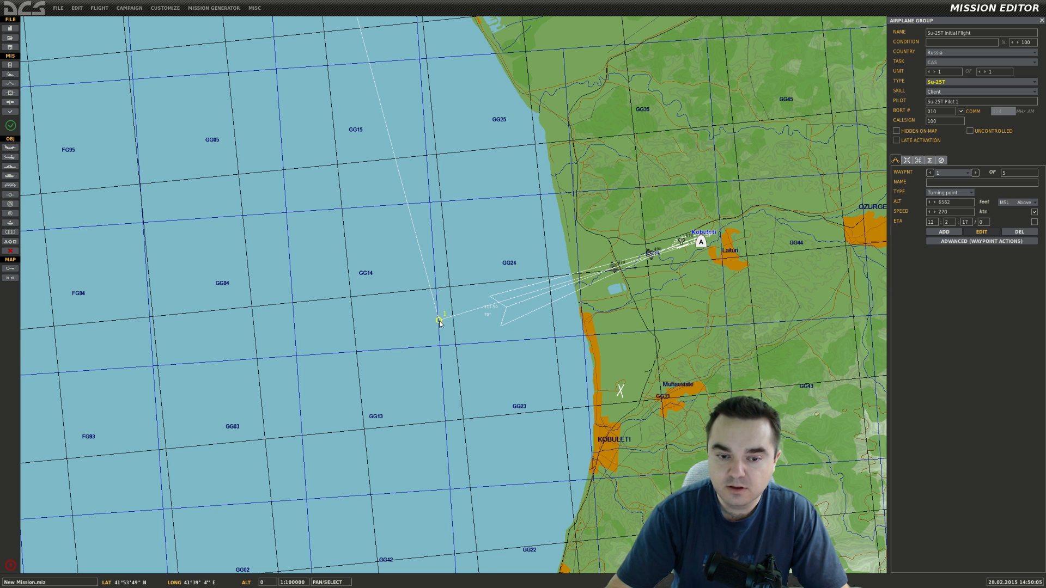
pyautogui.click(959, 173)
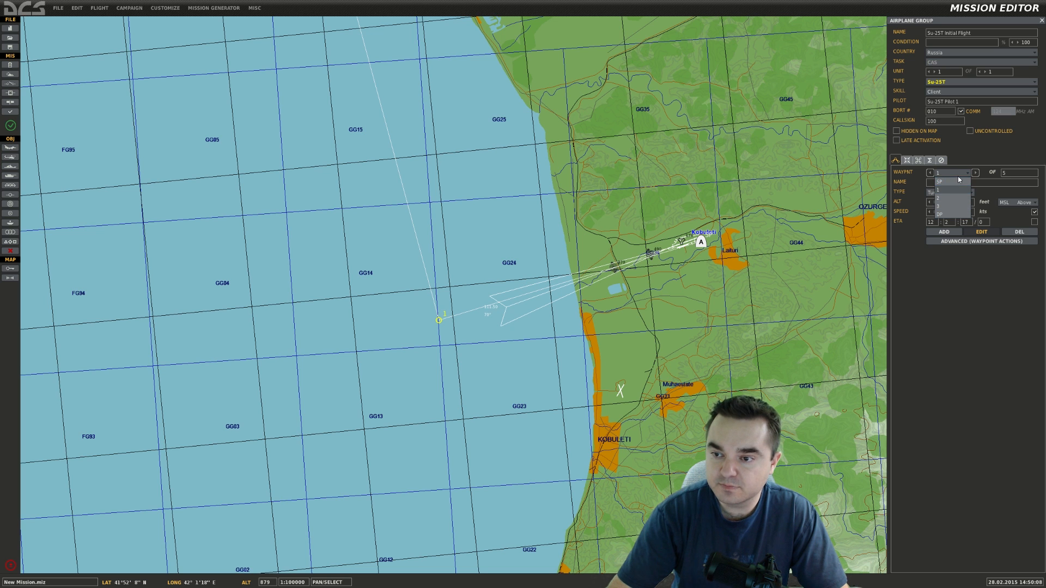
pyautogui.click(923, 174)
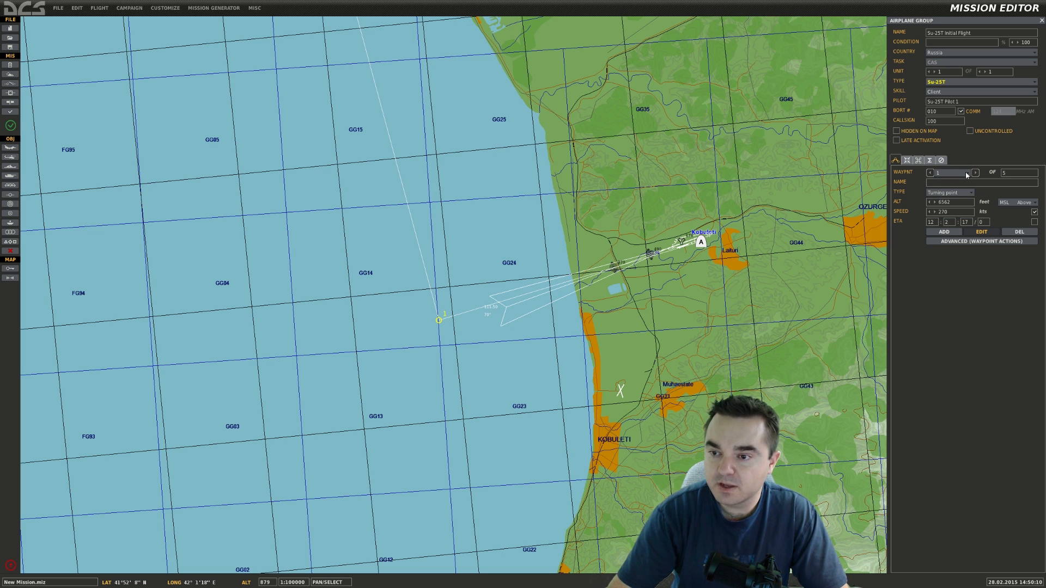
pyautogui.click(976, 173)
pyautogui.click(976, 173)
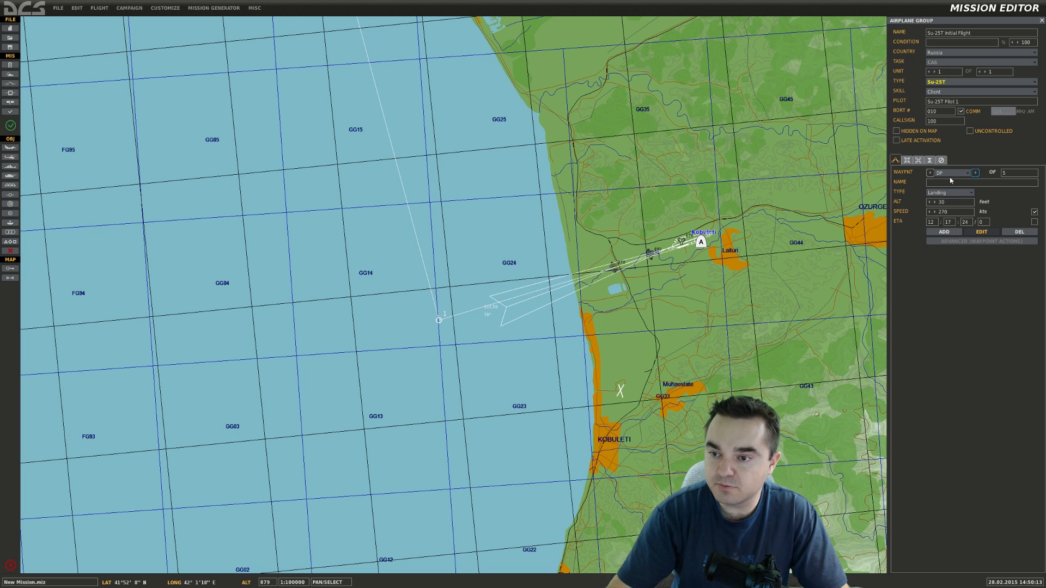
pyautogui.click(931, 175)
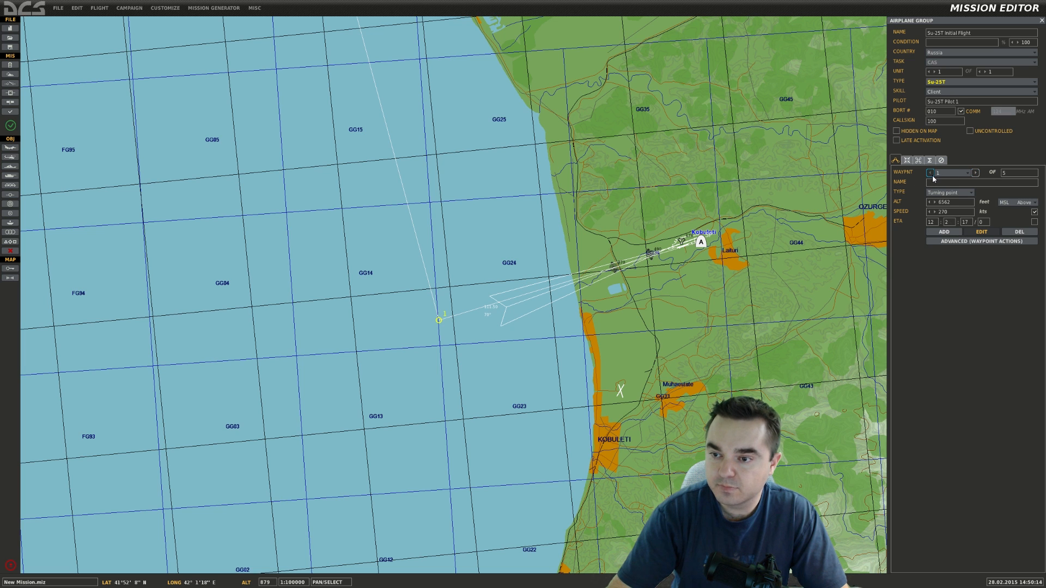
pyautogui.click(931, 175)
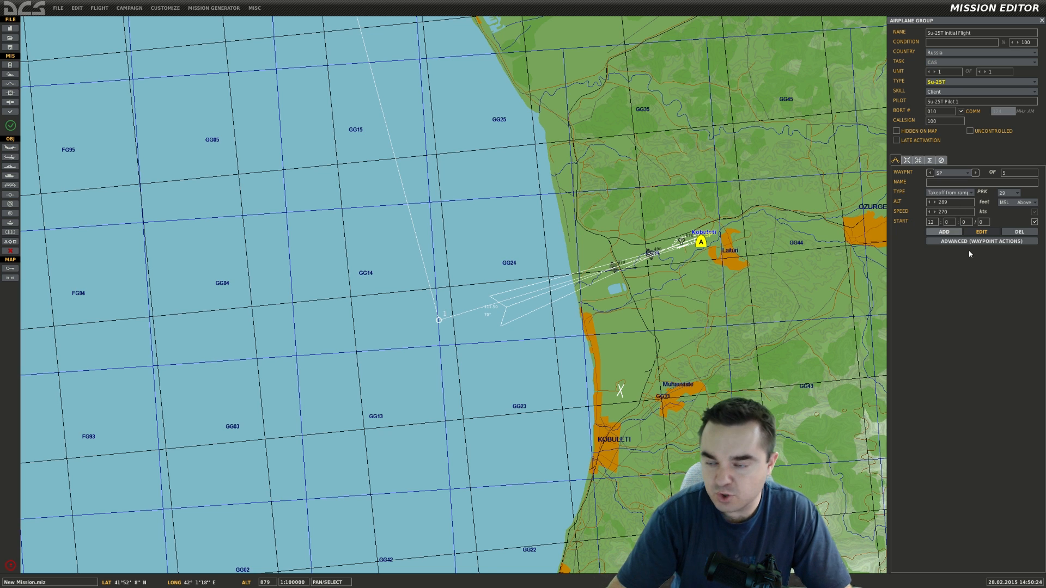
# - Set the altitude of the Su-25T's waypoint 1 to 5000 feet
pyautogui.click(976, 173)
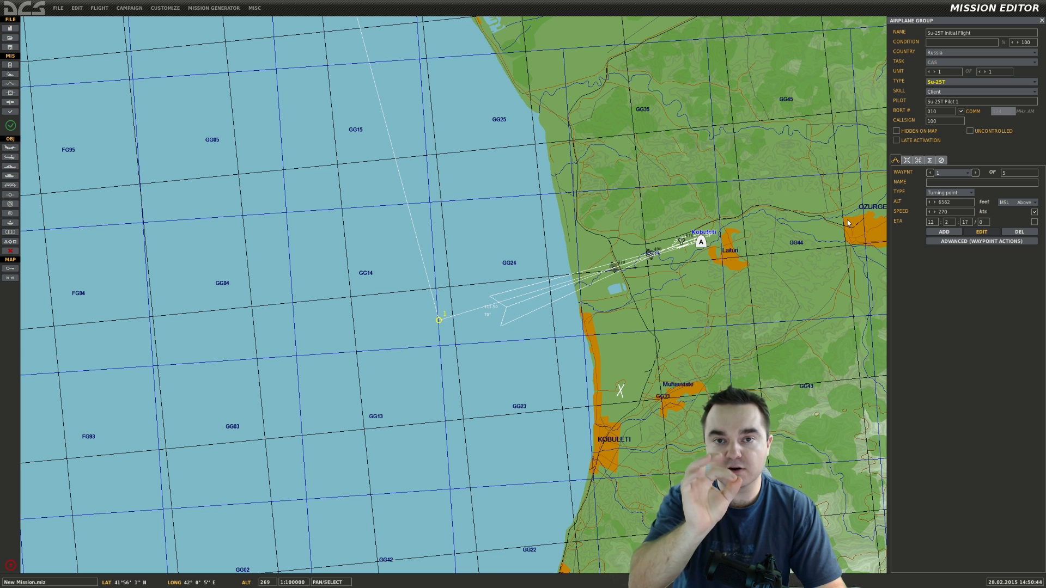
pyautogui.doubleClick(958, 203)
pyautogui.write('5000')
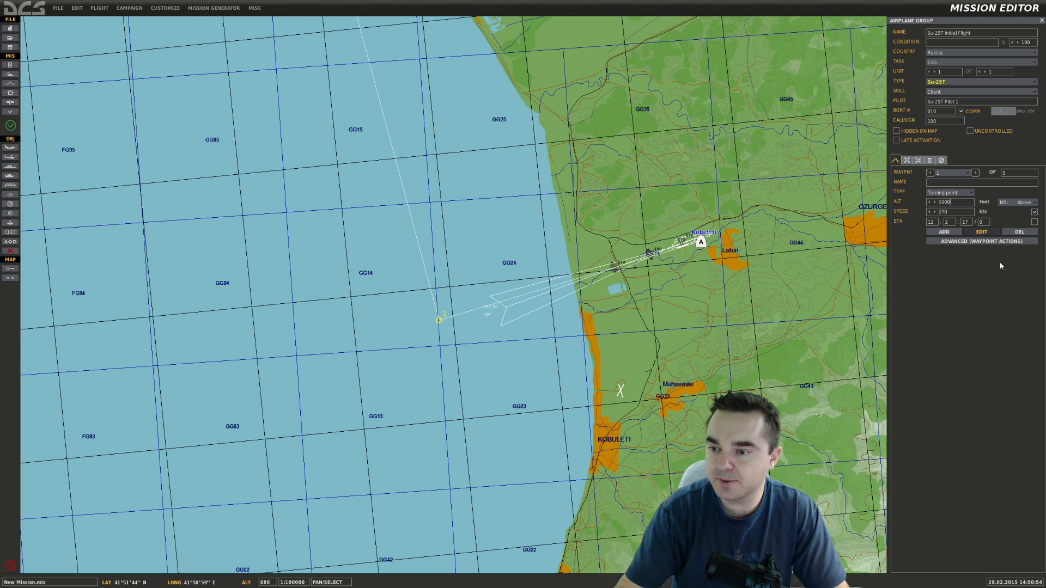
pyautogui.click(957, 213)
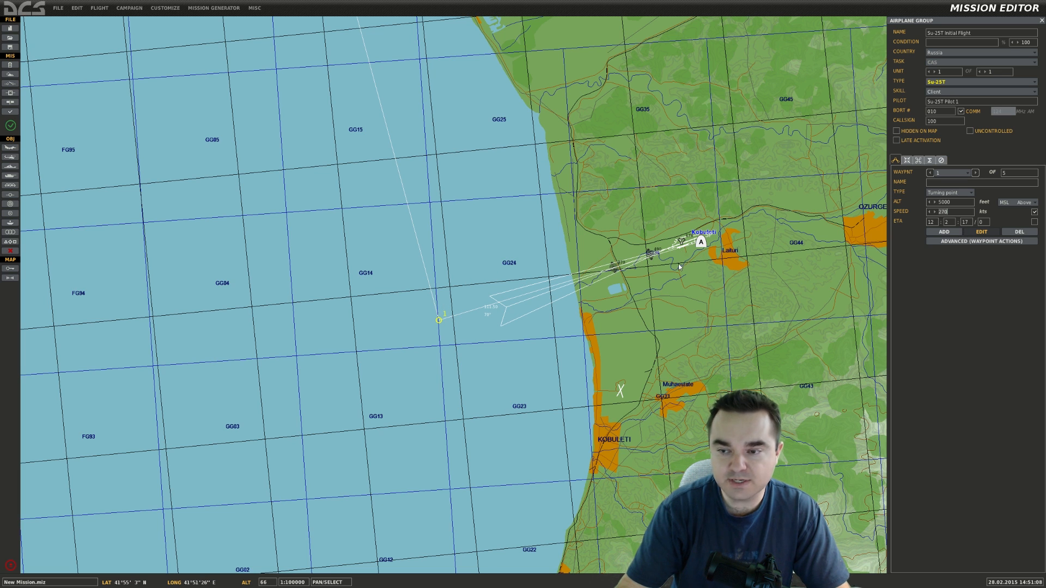
# - Set the altitude of the Su-25T's waypoint 2, on the coast north of Poti, to 10000 feet
pyautogui.click(975, 173)
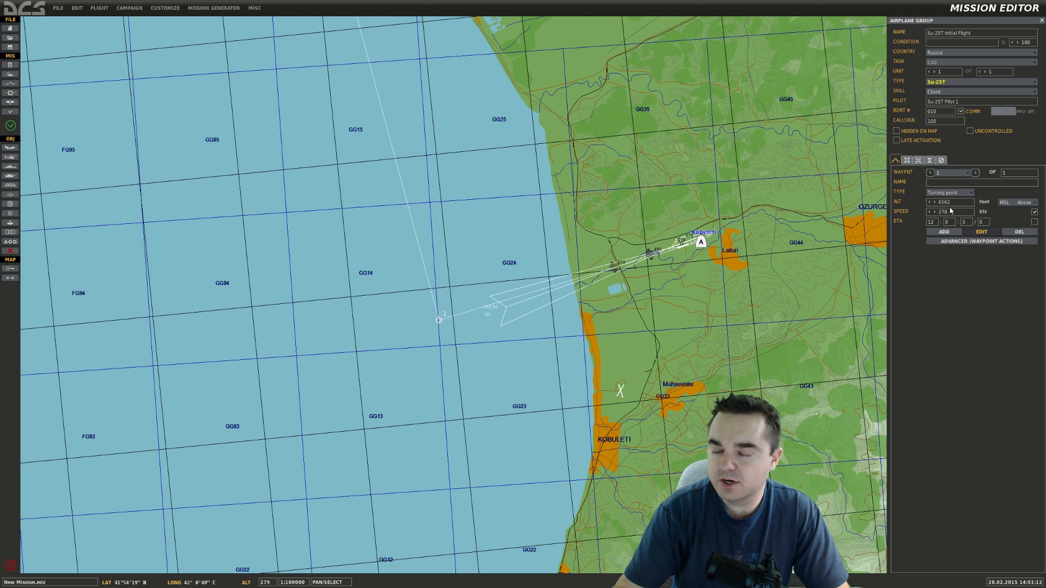
pyautogui.scroll(-1, 593, 240)
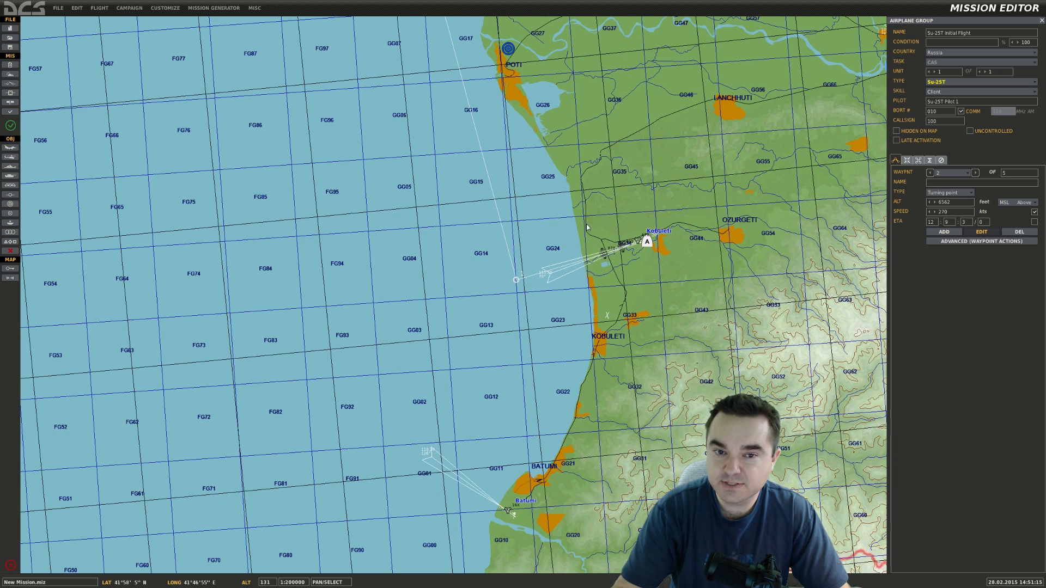
pyautogui.moveTo(595, 212); pyautogui.dragTo(635, 536)
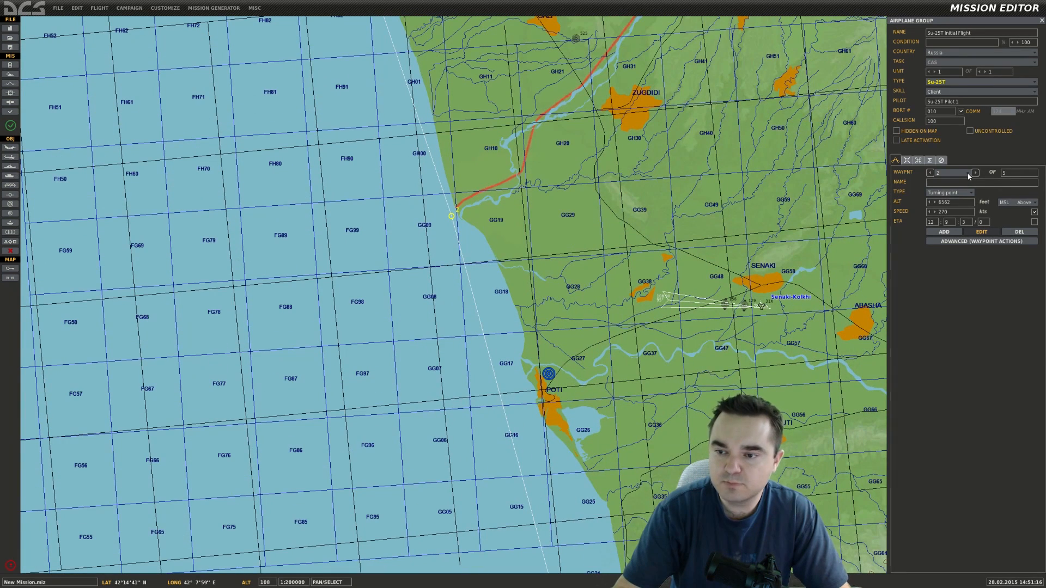
pyautogui.write('10000')
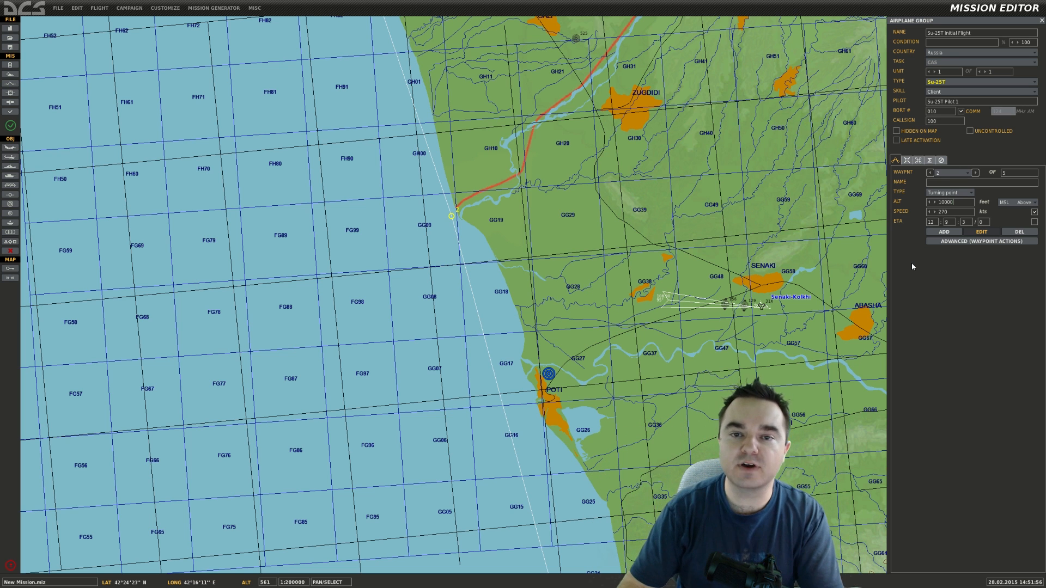
# - Set the altitude of the Su-25T's waypoint 3, on the coast southeast of Sukhumi-Babushara, to 4500 feet
pyautogui.scroll(-2, 639, 319)
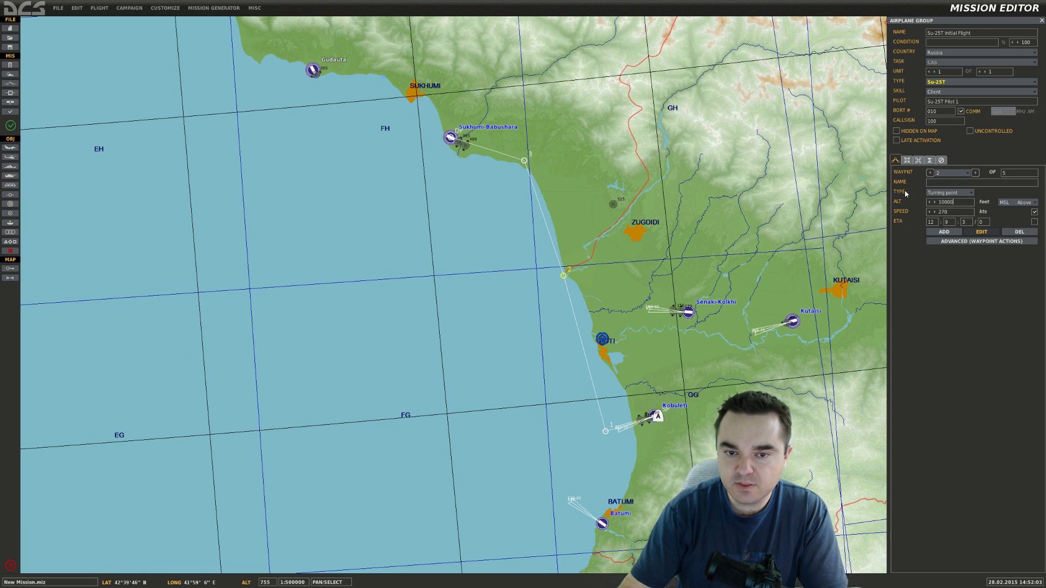
pyautogui.click(975, 173)
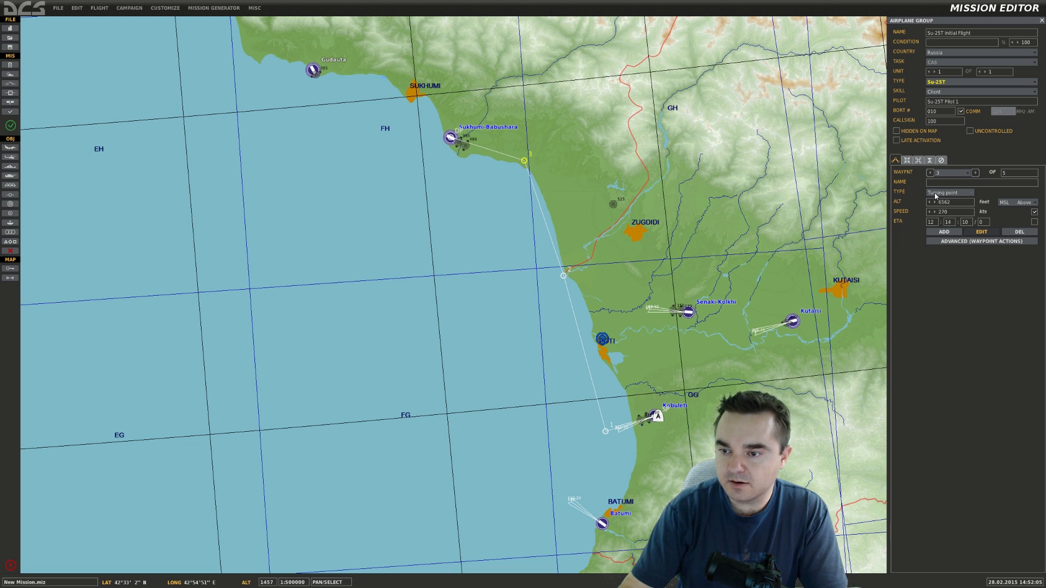
pyautogui.click(951, 204)
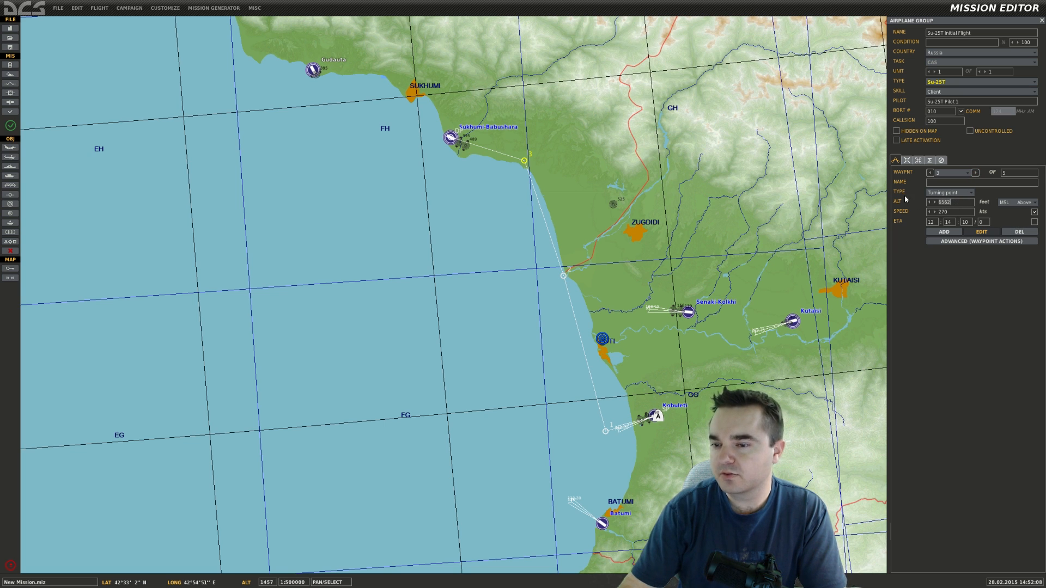
pyautogui.click(951, 193)
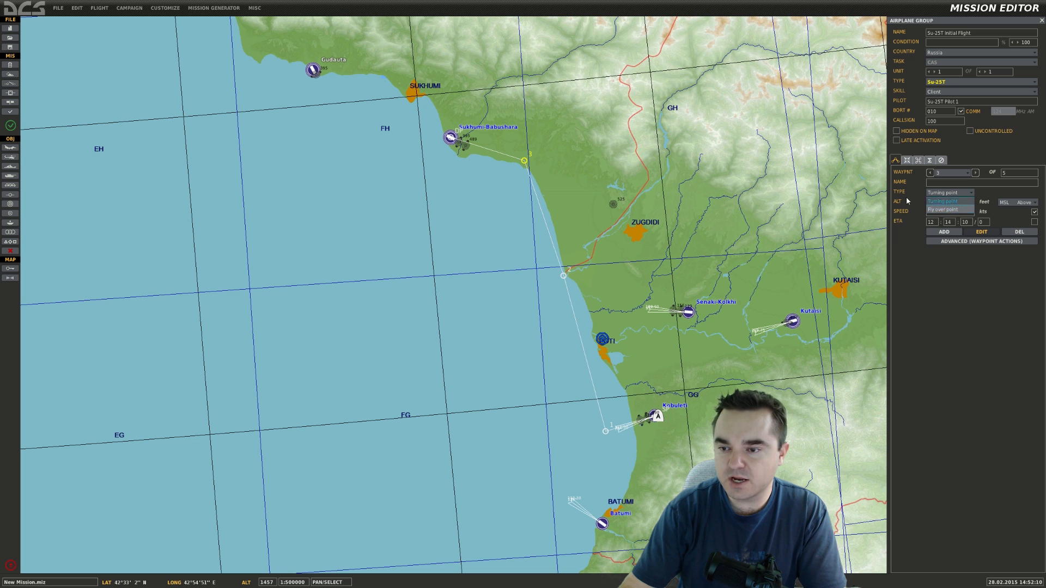
pyautogui.click(947, 201)
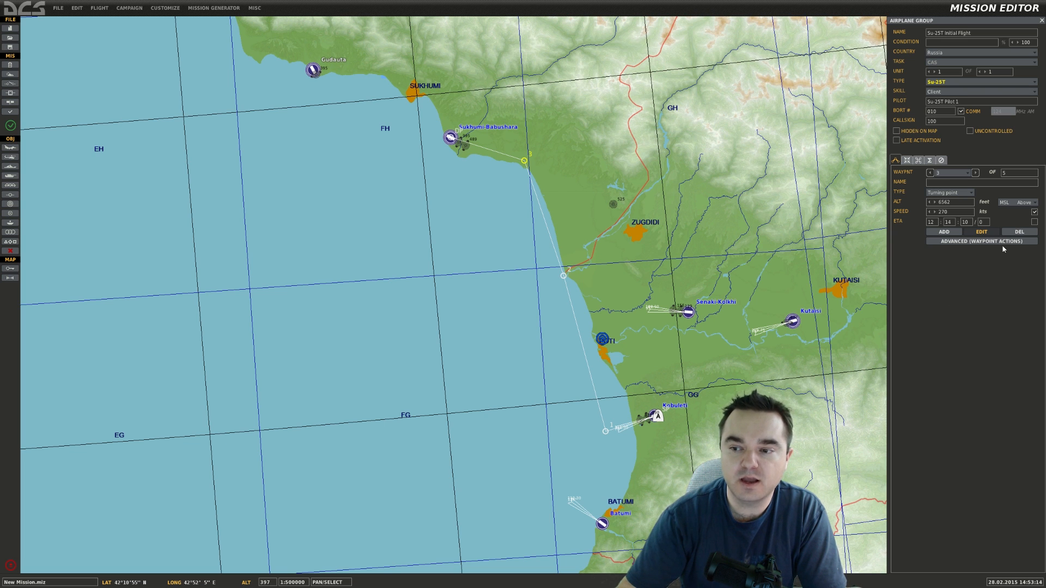
pyautogui.click(953, 202)
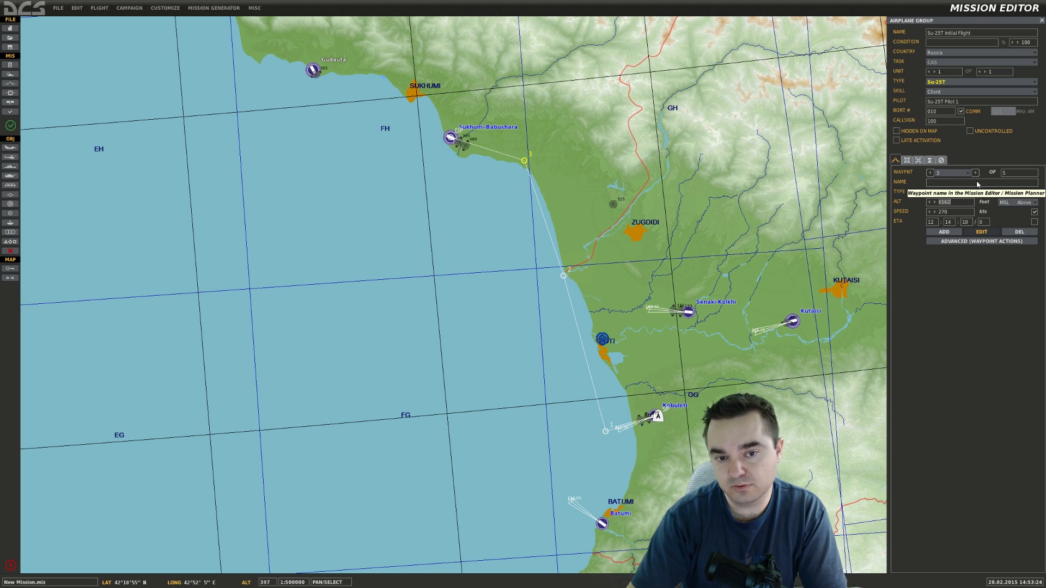
pyautogui.write('4500')
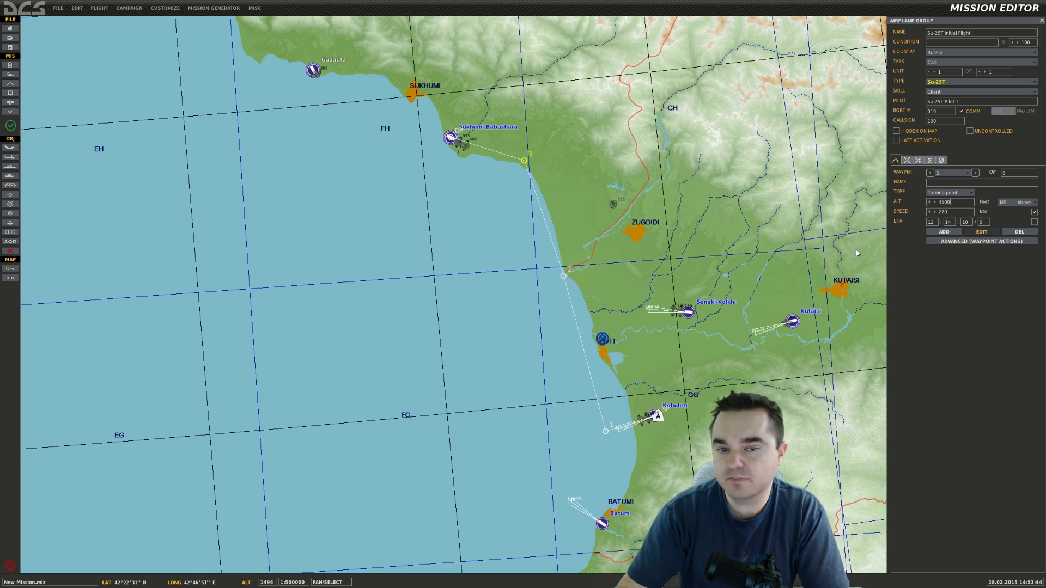
# - Check the settings of the Su-25T's landing point, and return to its starting waypoint at Kobuleti
pyautogui.click(975, 173)
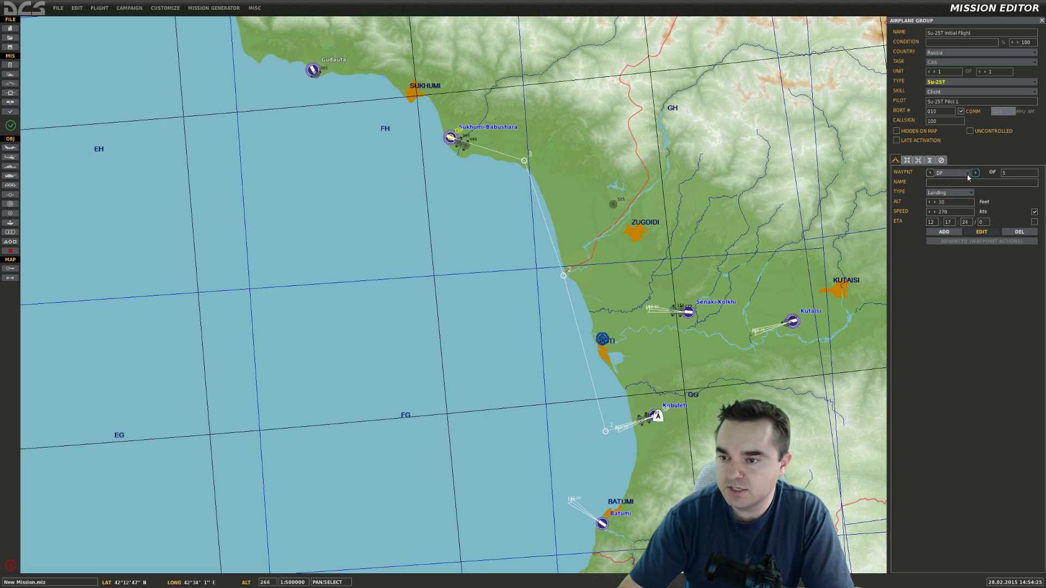
pyautogui.click(952, 173)
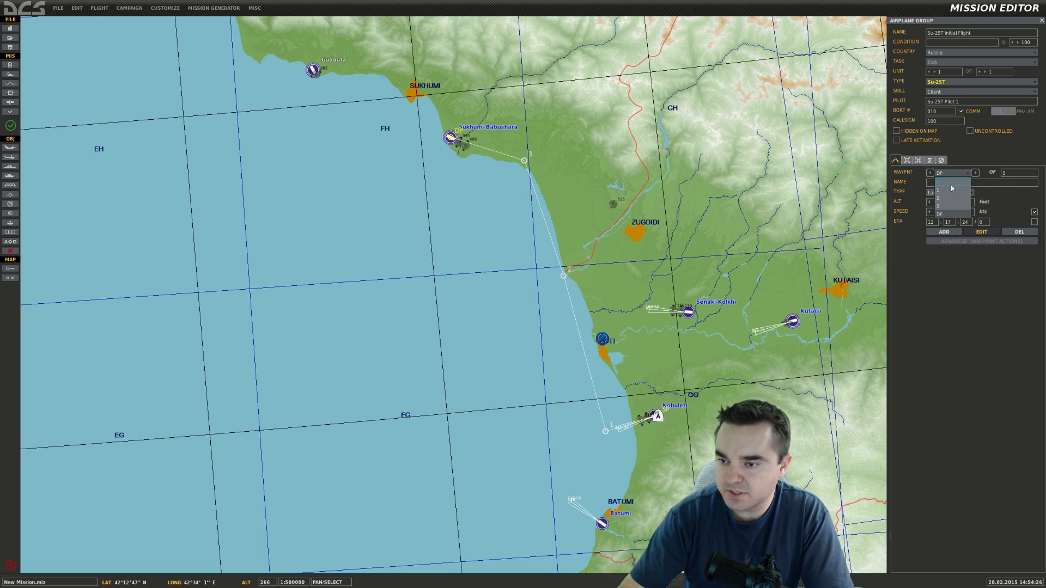
pyautogui.click(951, 182)
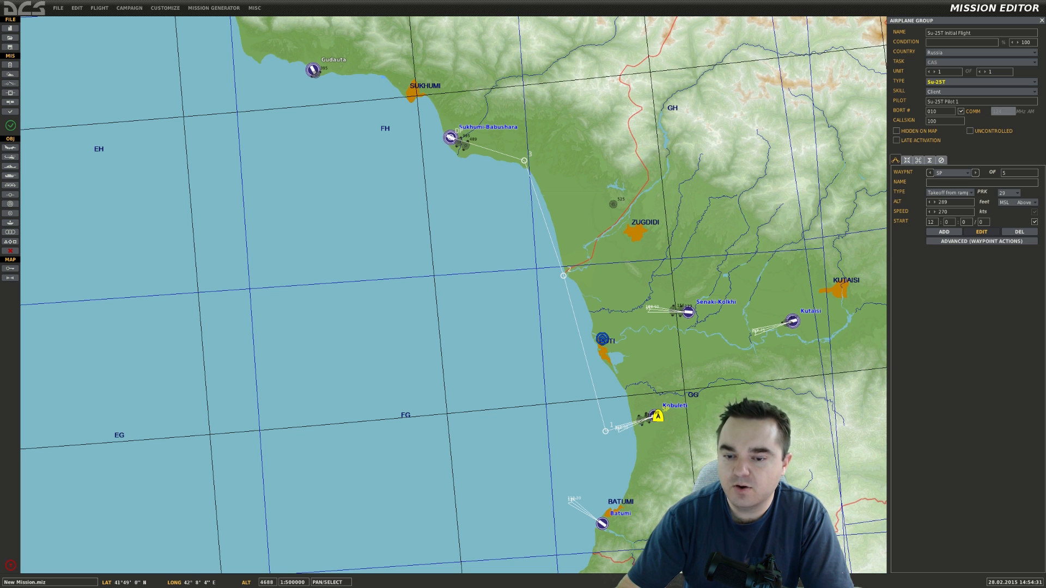
pyautogui.moveTo(718, 446); pyautogui.dragTo(707, 388)
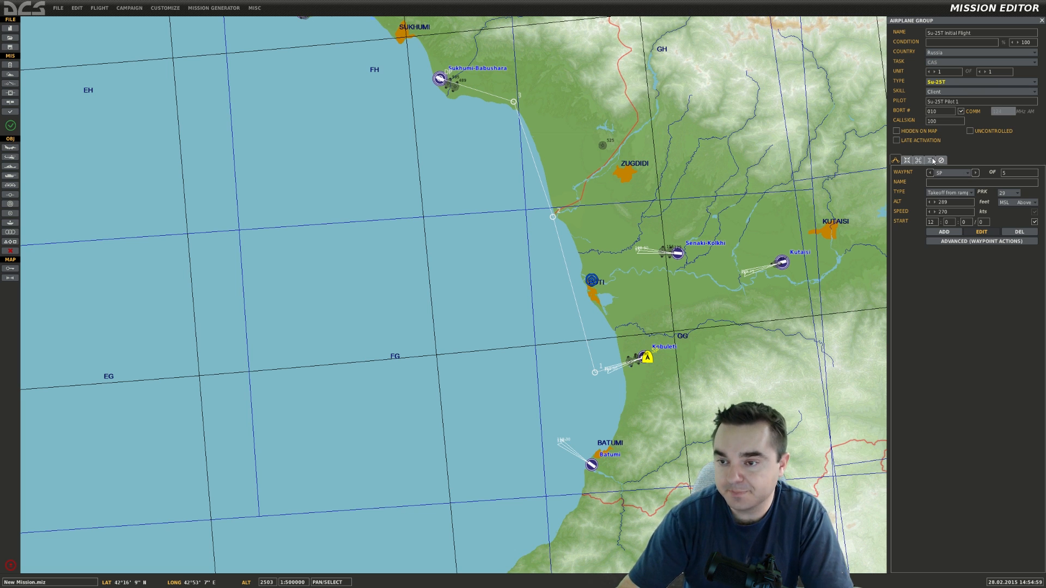
# - Review the Su-25T group's route summary, including route time, length, average speed and range, plus its device failure settings
pyautogui.click(930, 160)
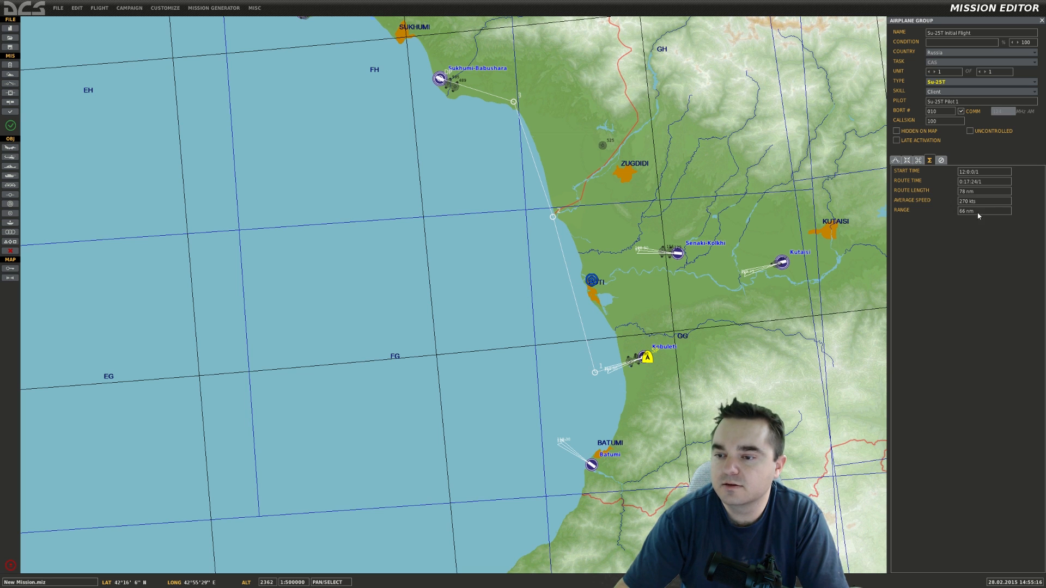
pyautogui.click(941, 161)
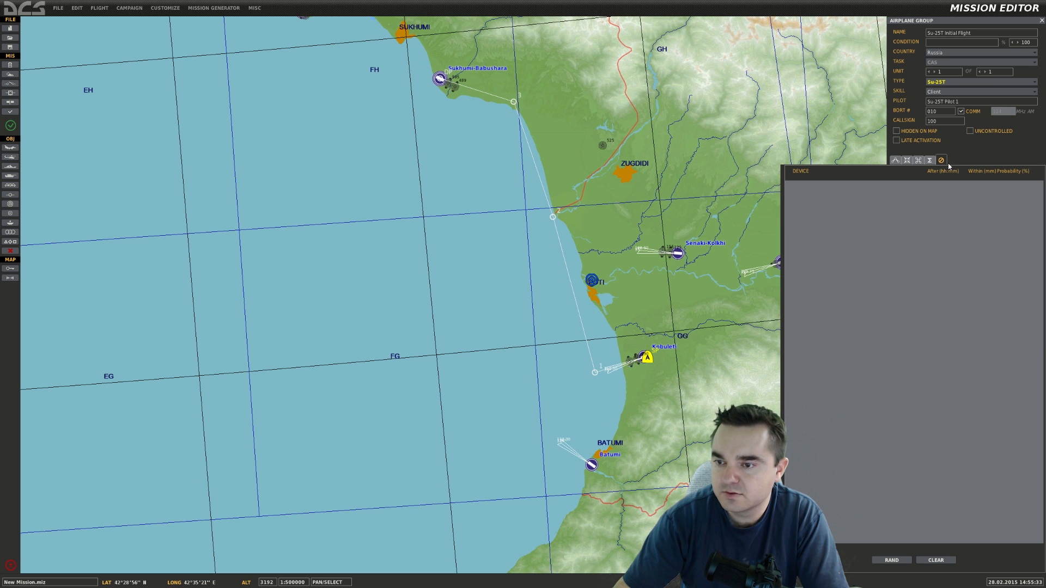
pyautogui.click(931, 162)
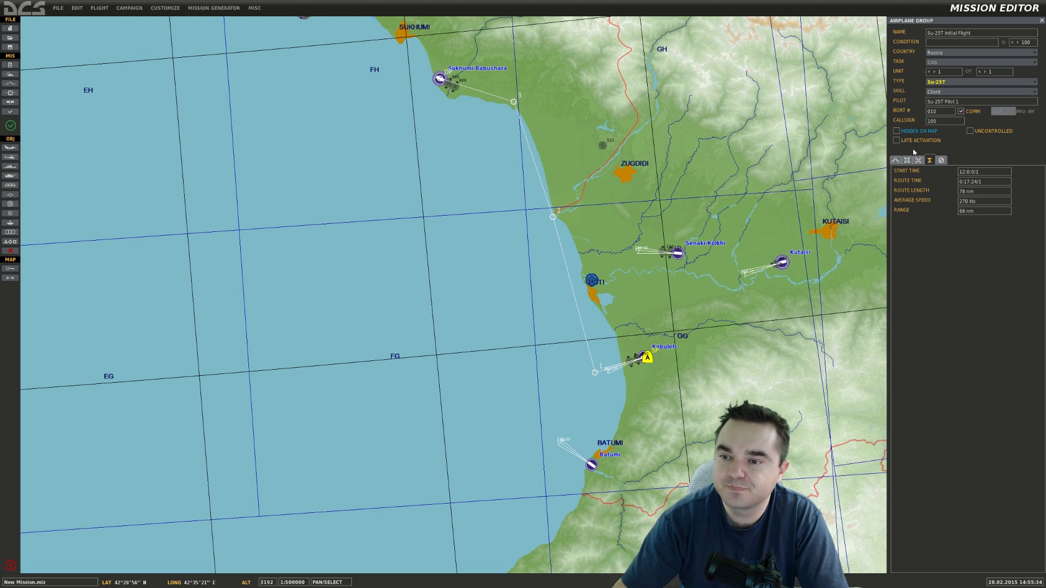
pyautogui.click(918, 161)
# - Open the Su-25T's loadouts and compare the weapon weights of the preset payloads, finishing on the Empty payload
pyautogui.click(907, 160)
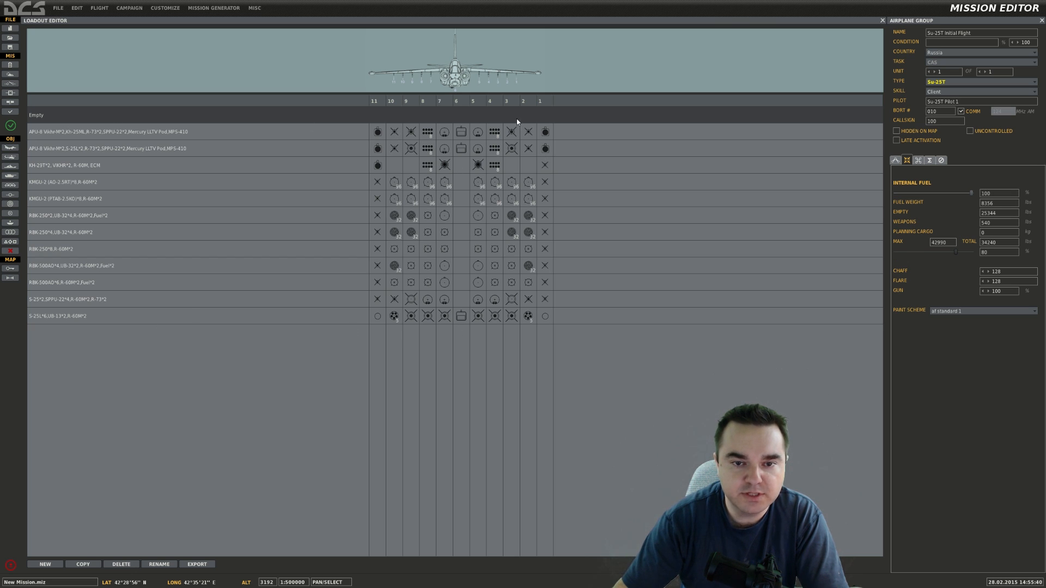
pyautogui.click(341, 266)
pyautogui.click(339, 315)
pyautogui.click(336, 215)
pyautogui.click(344, 266)
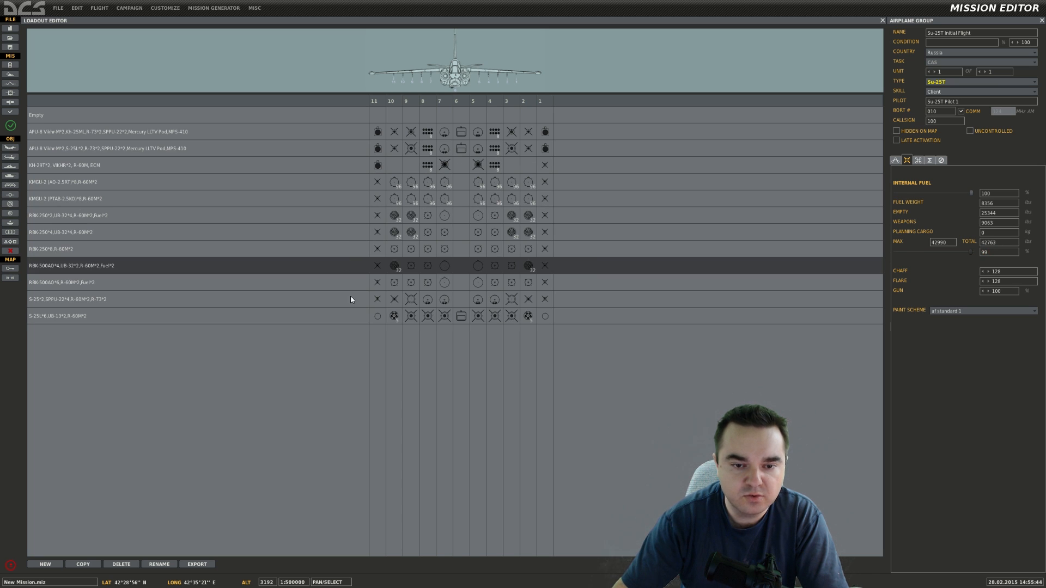
pyautogui.click(345, 316)
pyautogui.click(347, 230)
pyautogui.click(344, 181)
pyautogui.click(342, 131)
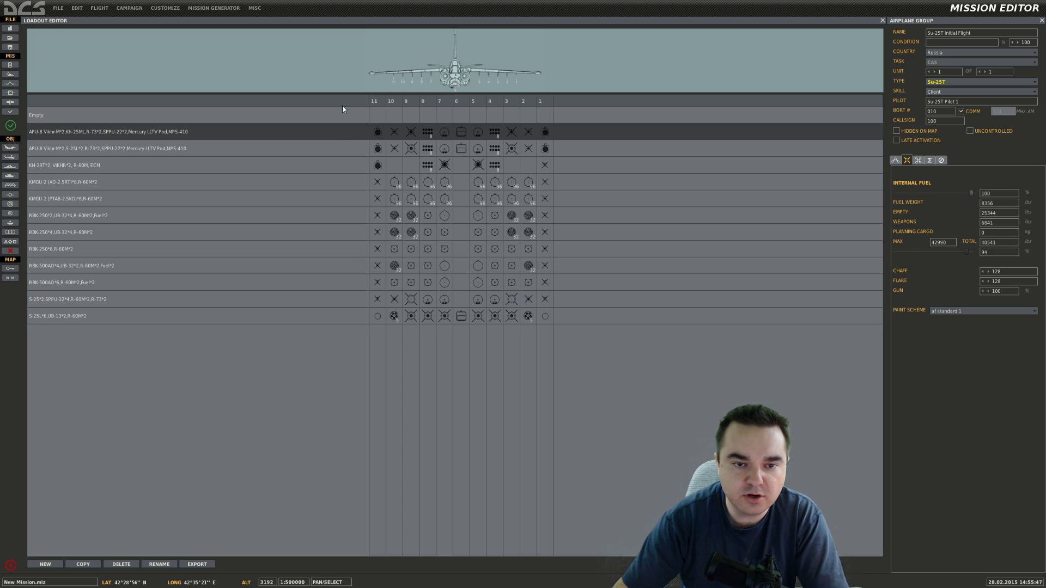
pyautogui.click(334, 115)
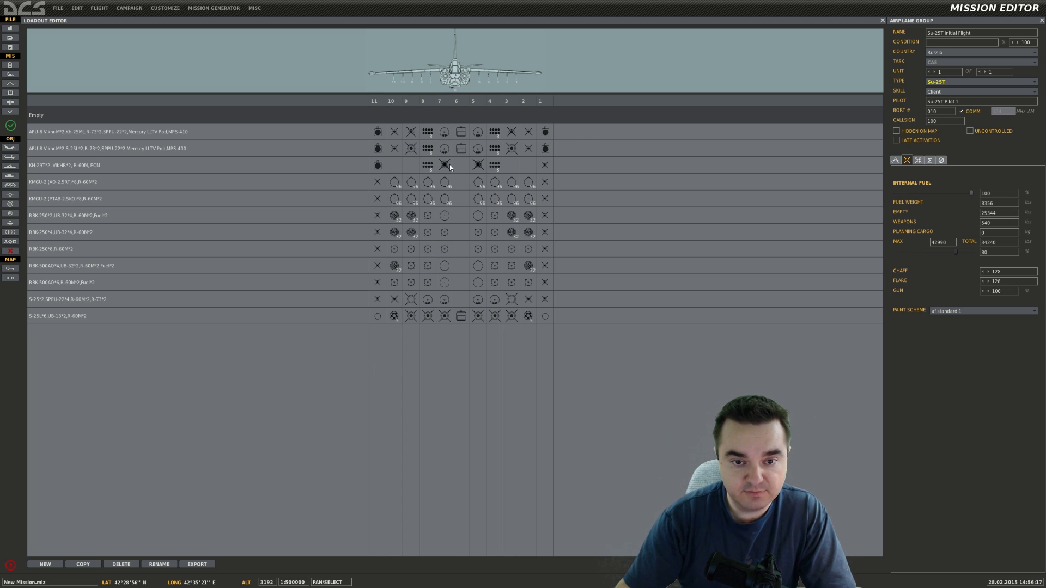
# - Examine the store options for station 11 of the APU-8 Vikhr-M*2, Kh-25ML payload, including its pods, without changing anything
pyautogui.rightClick(382, 137)
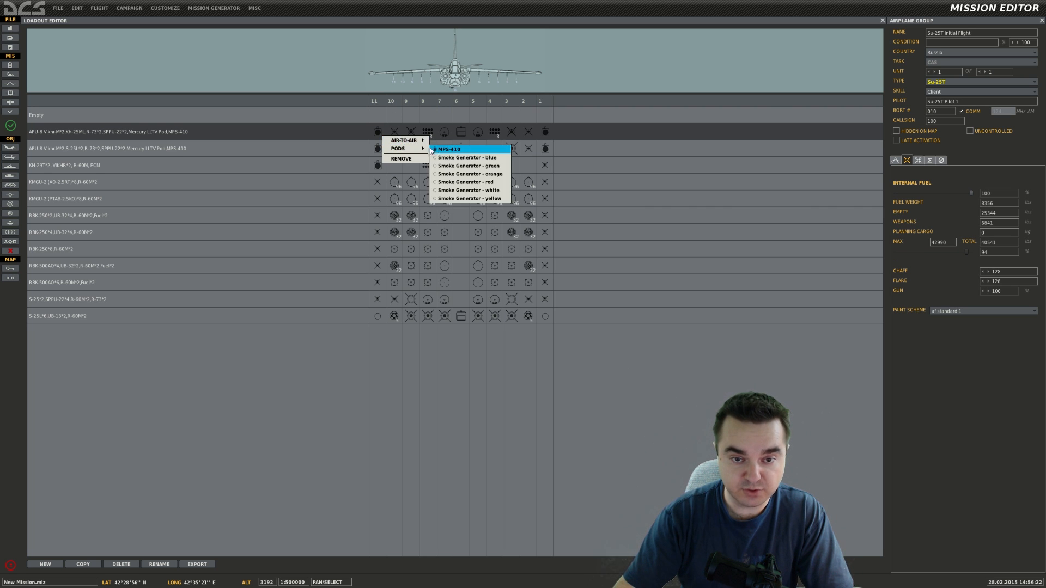
pyautogui.moveTo(419, 143)
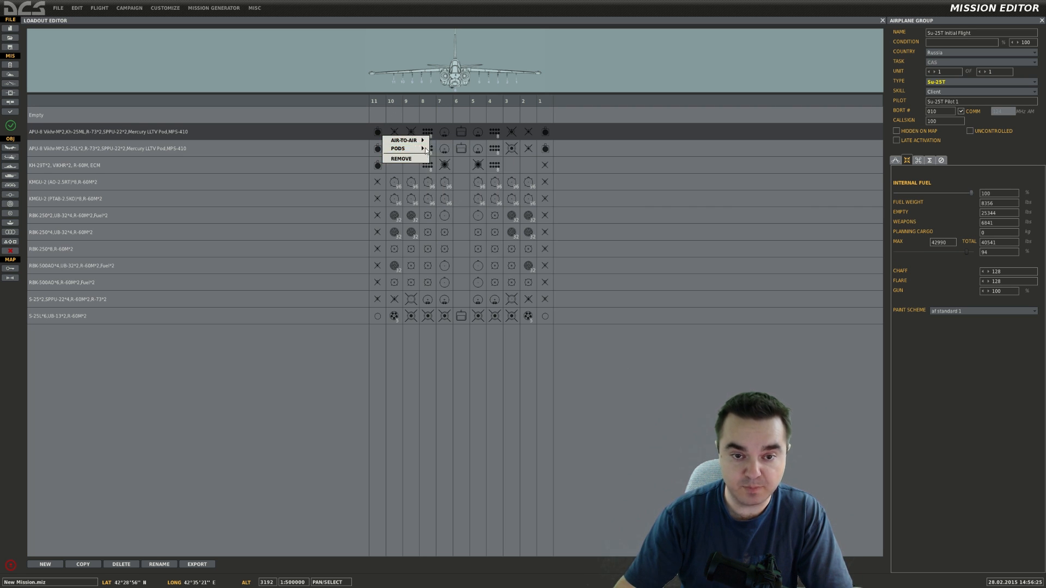
pyautogui.click(367, 422)
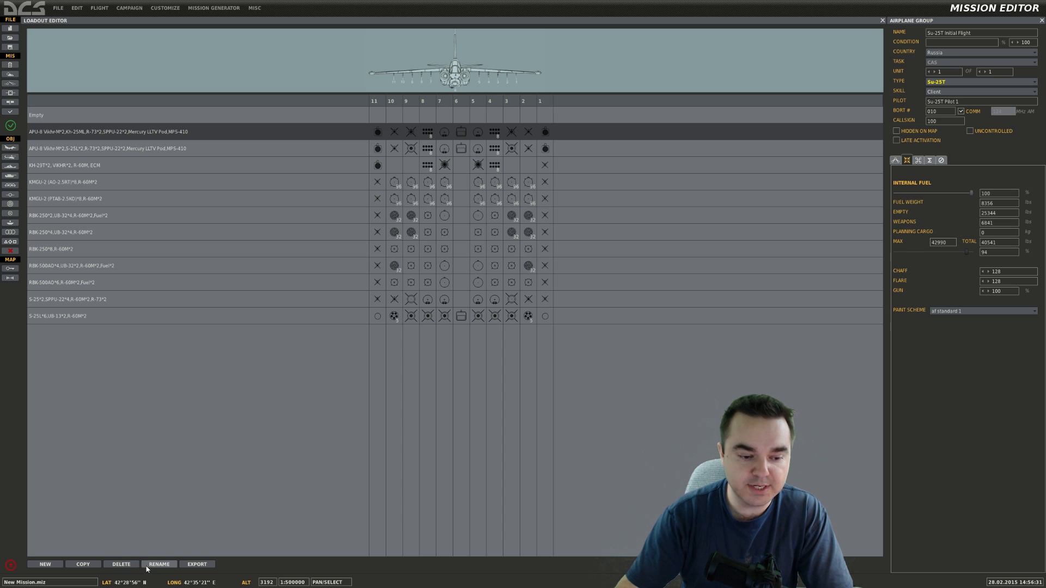
# - Duplicate the APU-8 Vikhr-M*2, Kh-25ML payload under the suggested name and delete that copy
pyautogui.click(81, 564)
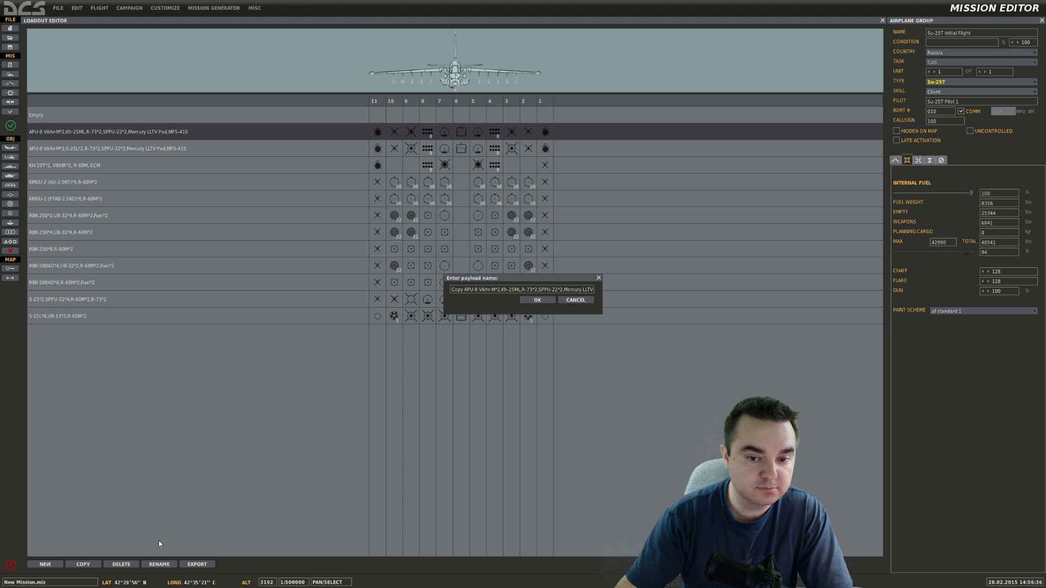
pyautogui.click(531, 300)
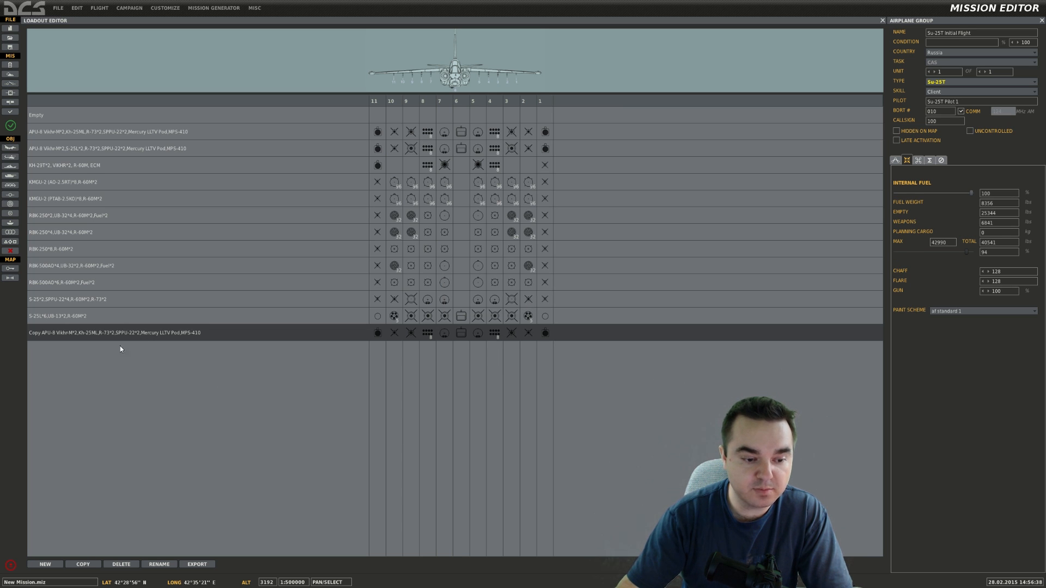
pyautogui.click(121, 565)
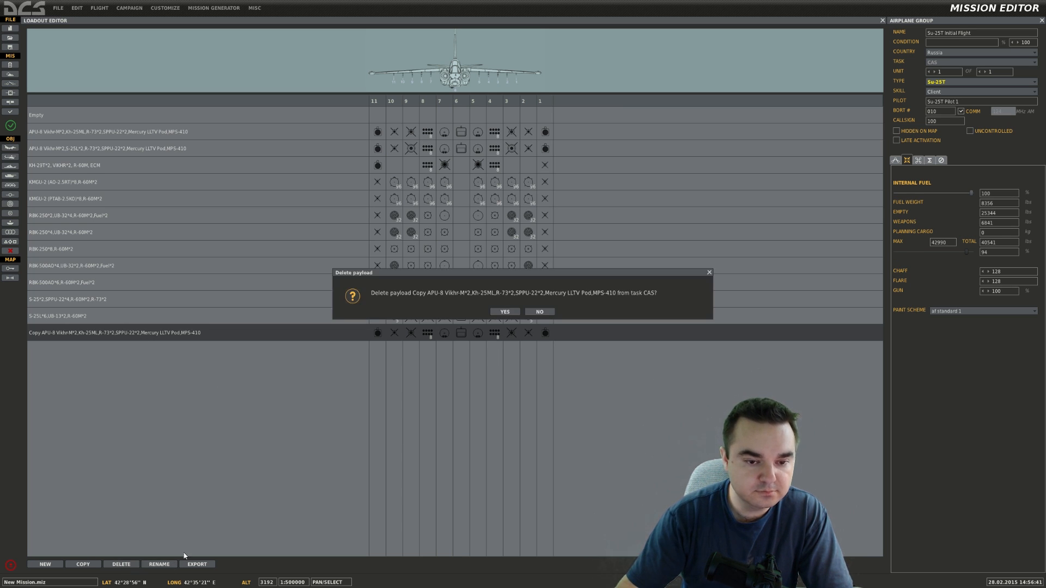
pyautogui.click(505, 312)
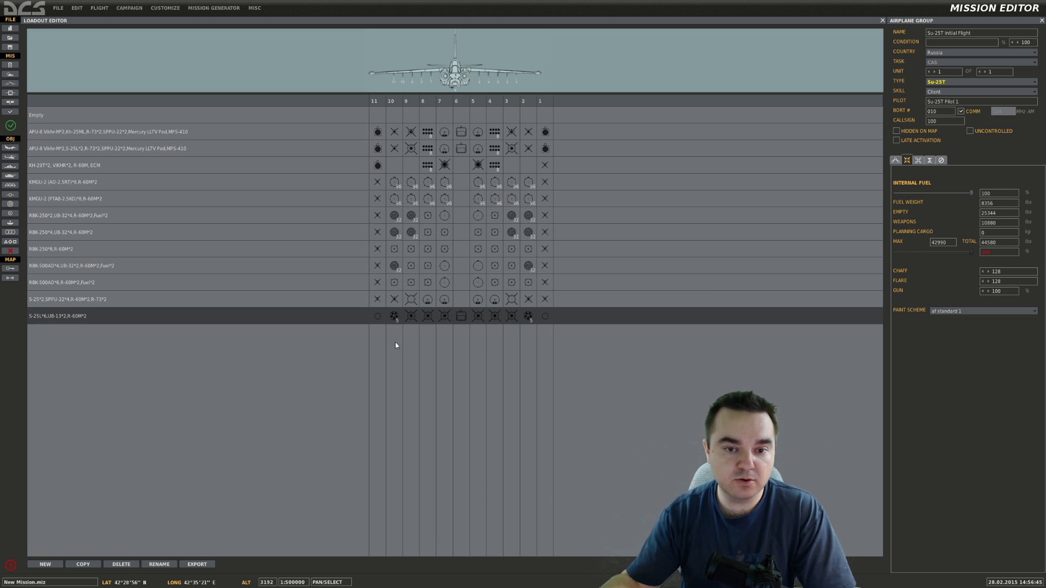
# - Copy the S-25*2,SPPU-22*4,R-60M*2,R-73*2 payload, mount the L-081 Fantasmagoria ELINT pod on the copy's station 6, and close the loadout editor
pyautogui.click(451, 300)
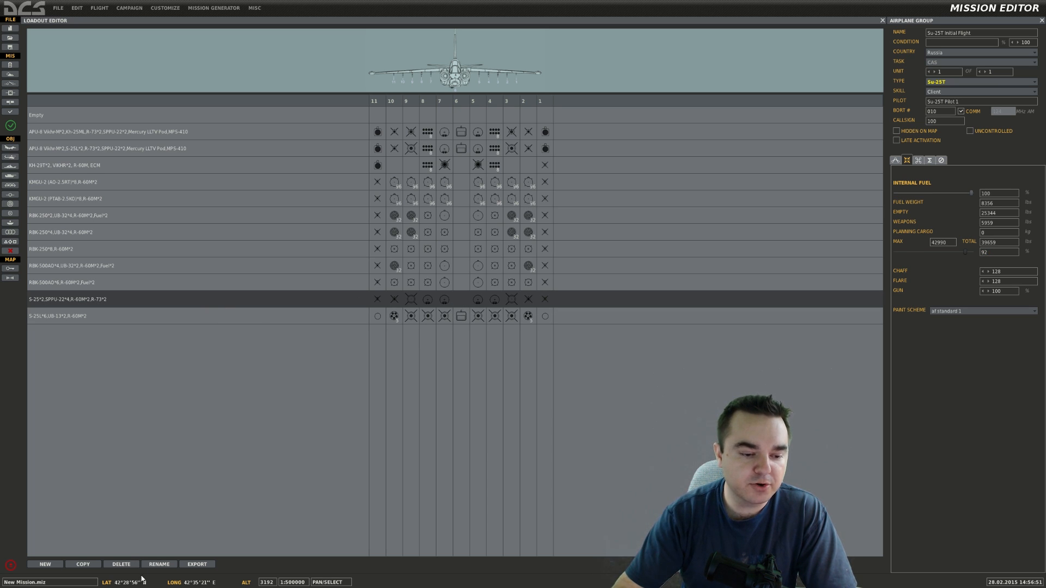
pyautogui.click(85, 564)
pyautogui.click(524, 302)
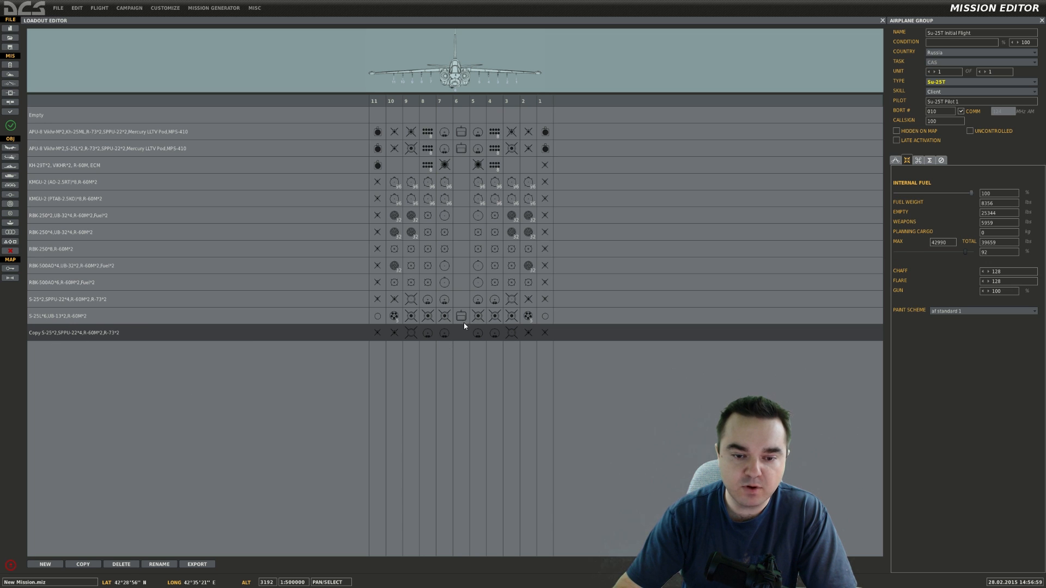
pyautogui.click(462, 332)
pyautogui.moveTo(475, 339)
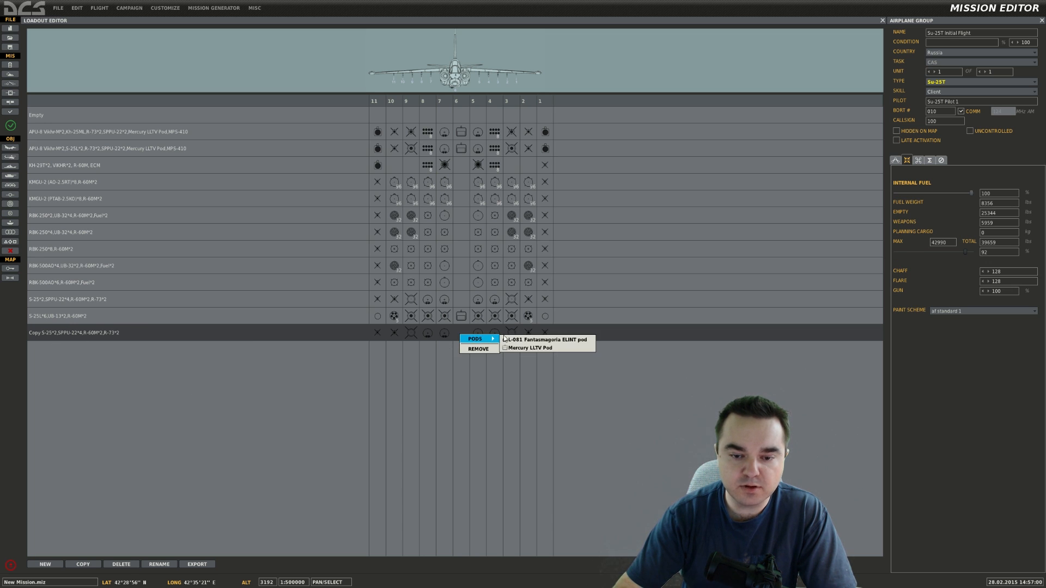
pyautogui.click(539, 339)
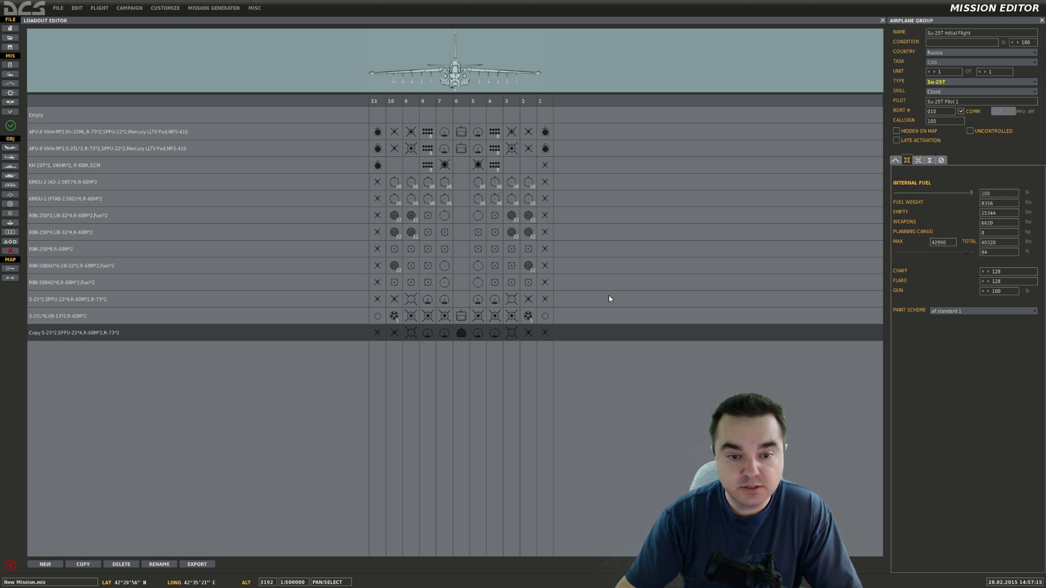
pyautogui.click(882, 21)
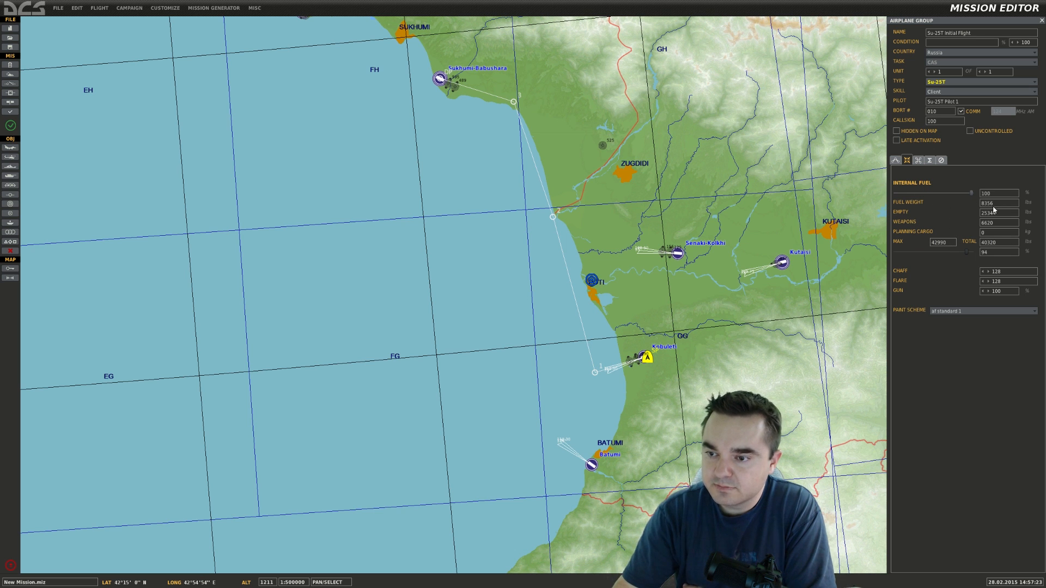
# - Try lowering the internal fuel, restore it to 100%, and view the paint scheme choices while keeping af standard 1
pyautogui.moveTo(971, 193); pyautogui.dragTo(929, 195)
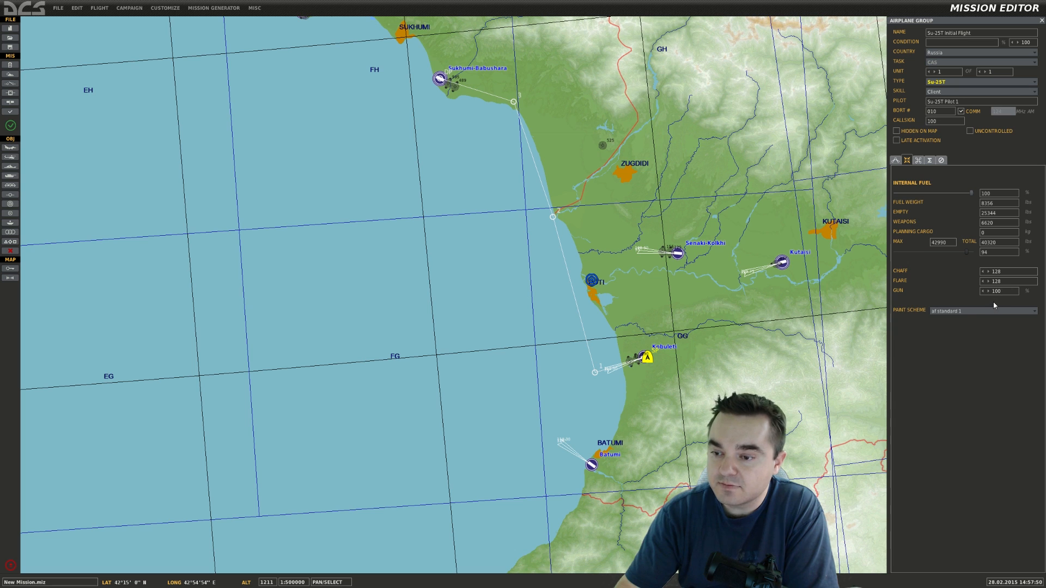
pyautogui.click(965, 313)
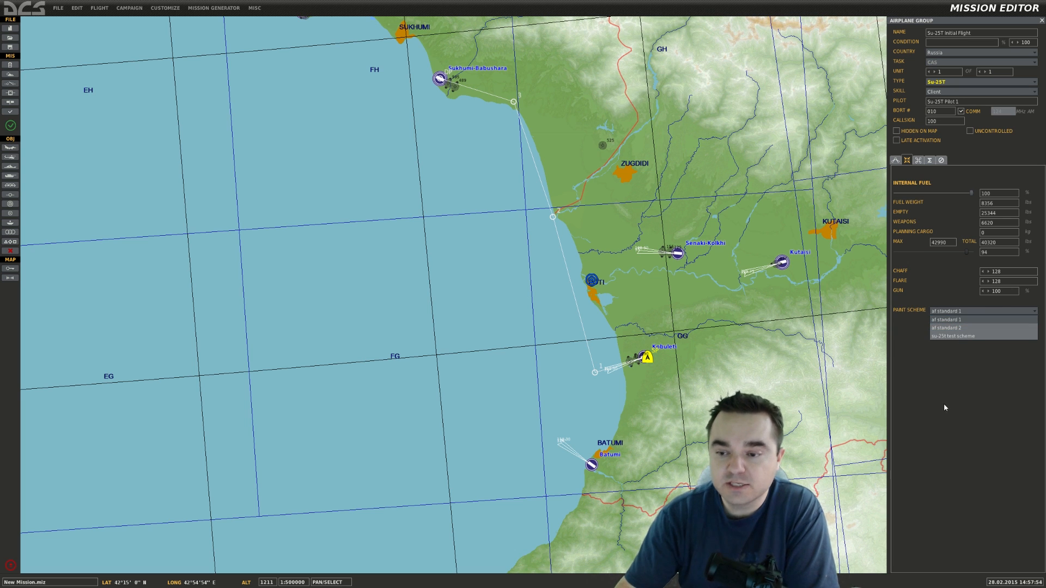
pyautogui.click(986, 386)
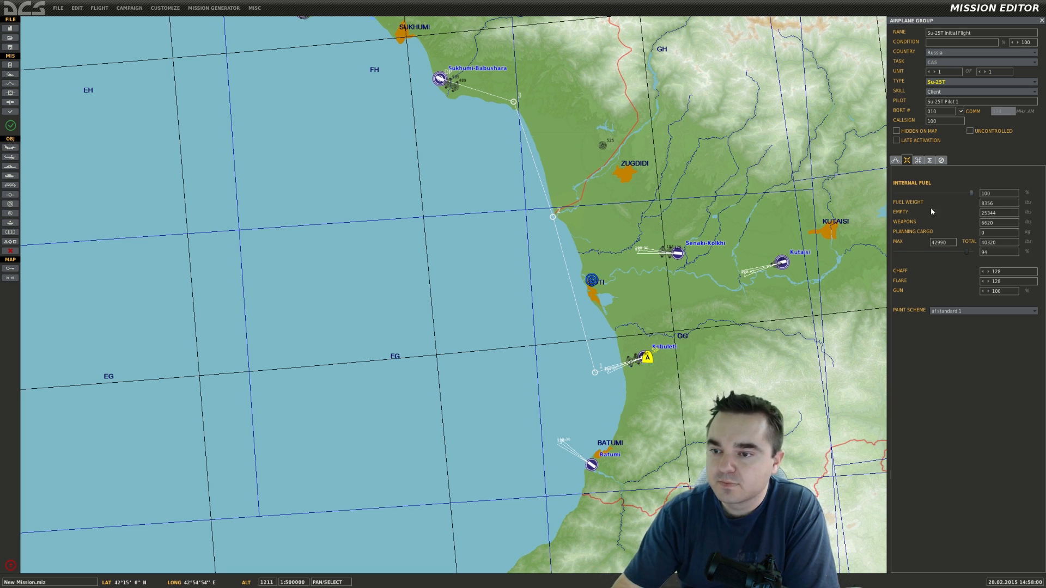
# - Look through the Su-25T group's triggered actions, route summary and device failure settings
pyautogui.click(918, 162)
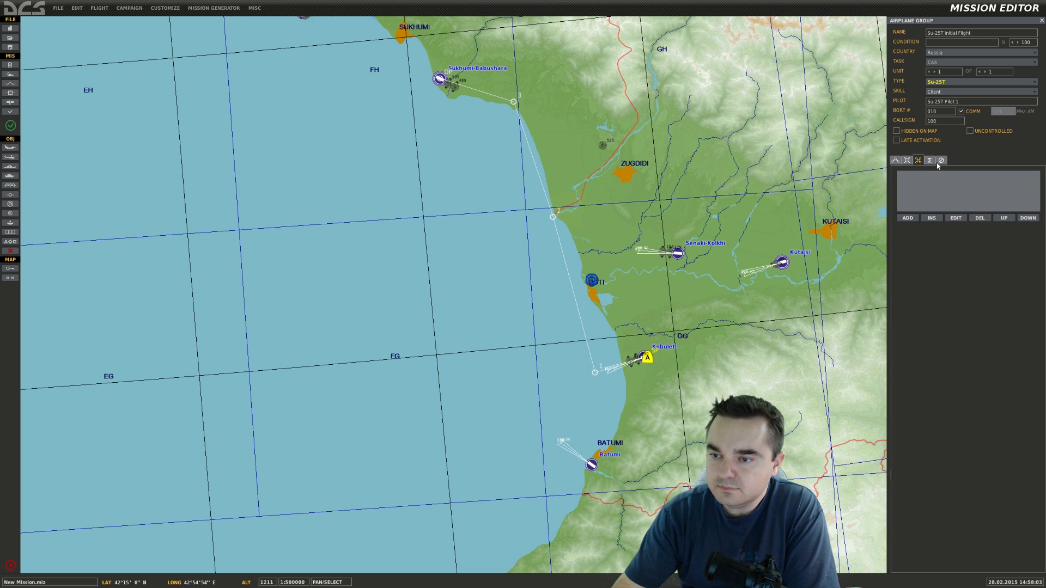
pyautogui.click(930, 161)
pyautogui.click(941, 160)
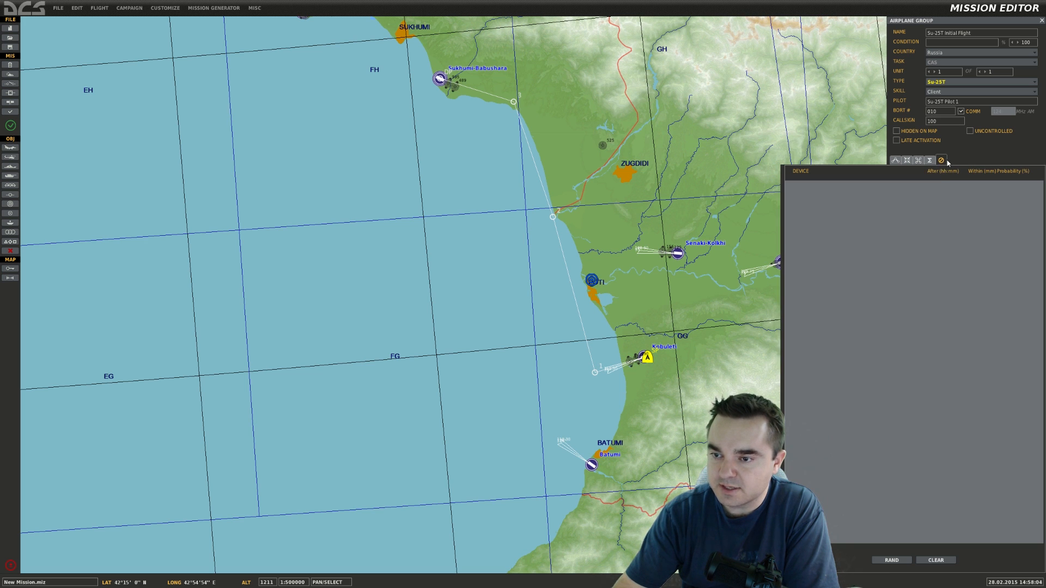
# - Return to the Su-25T group's route settings and save the mission in My Missions under the file name First Mission!
pyautogui.click(895, 160)
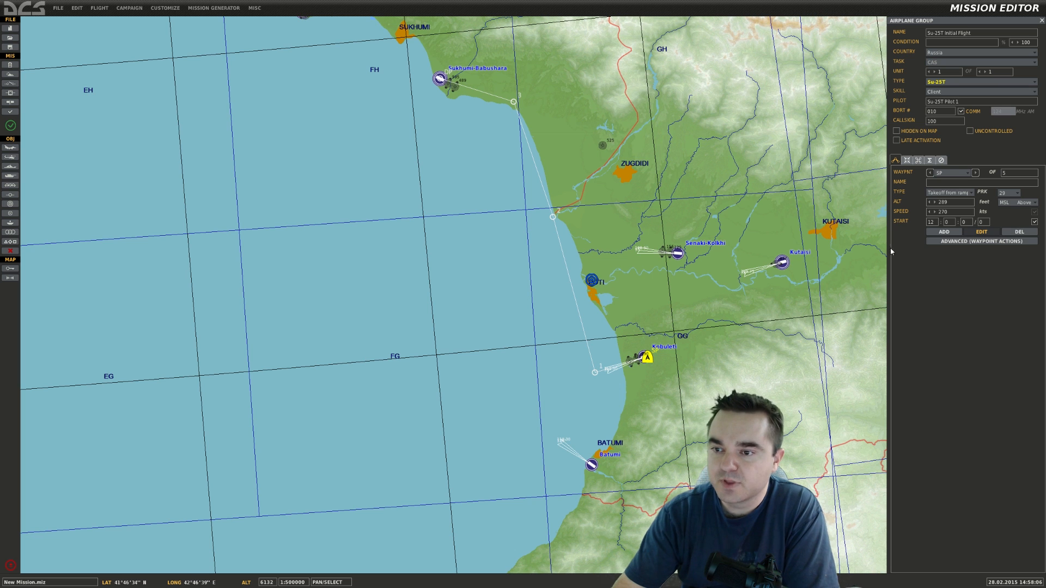
pyautogui.moveTo(732, 423); pyautogui.dragTo(657, 397, button='right')
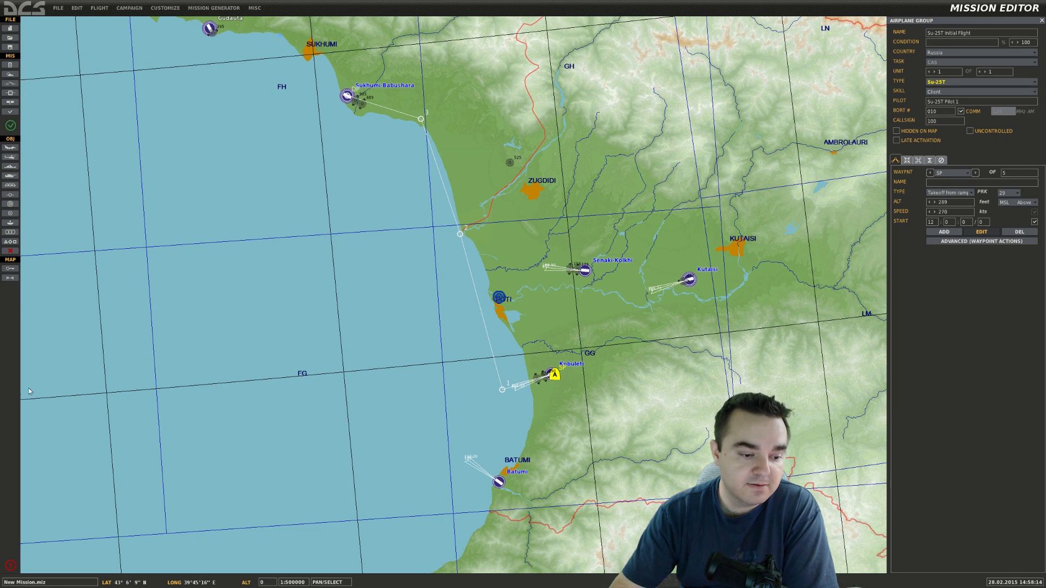
pyautogui.click(10, 48)
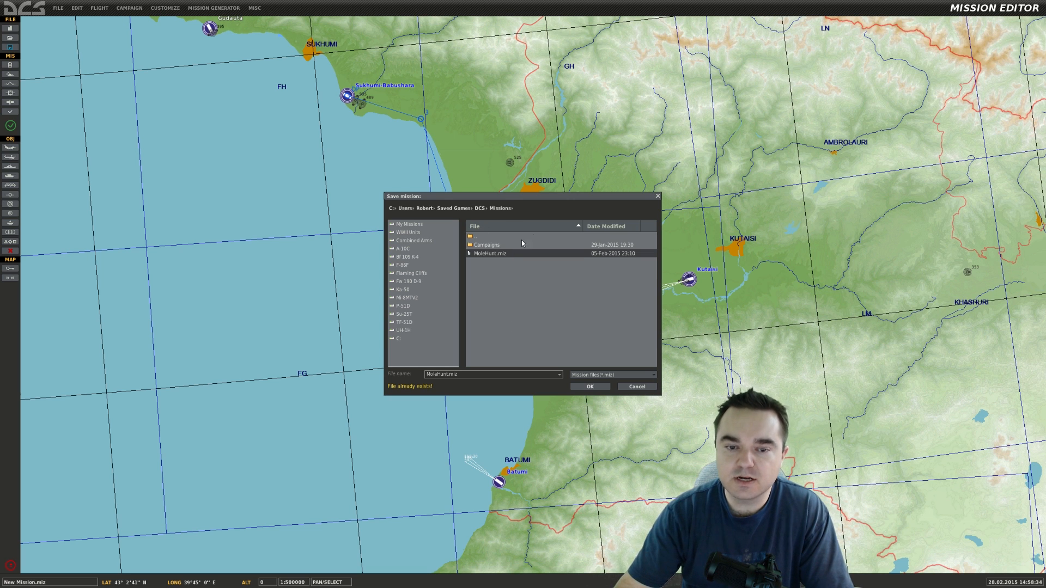
pyautogui.click(408, 224)
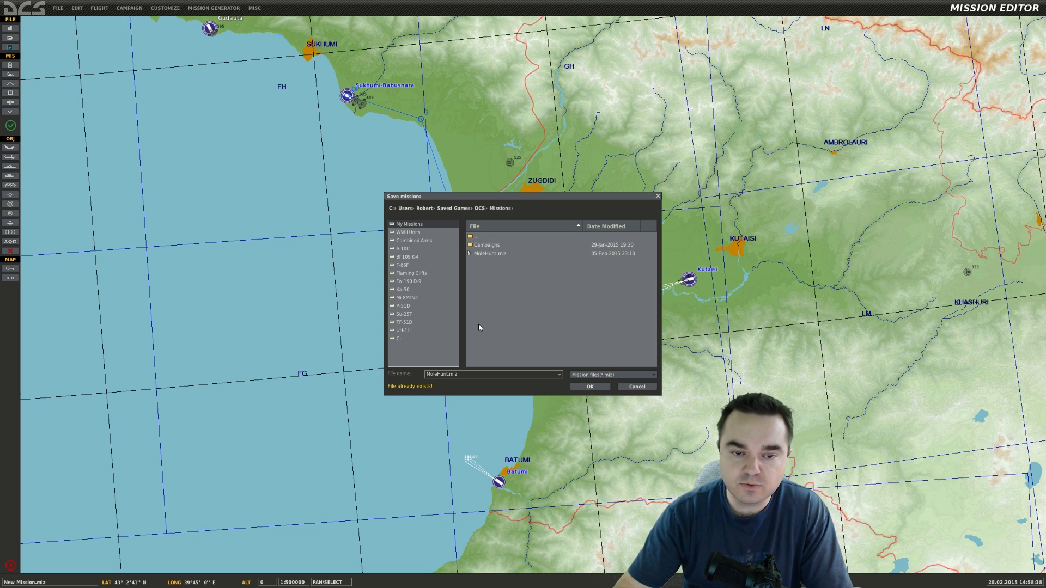
pyautogui.moveTo(468, 374); pyautogui.dragTo(418, 417)
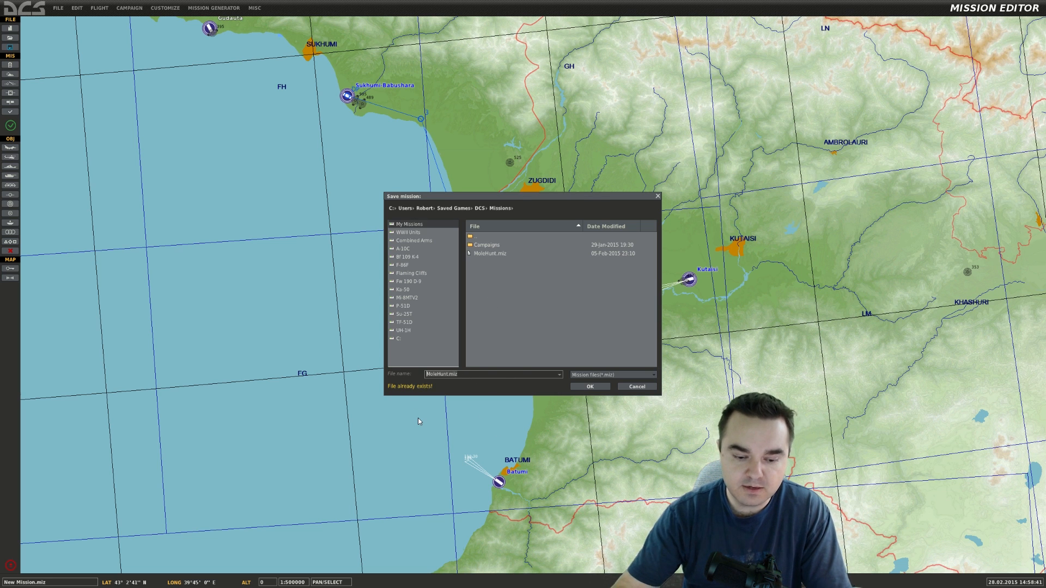
pyautogui.write('First Mission!')
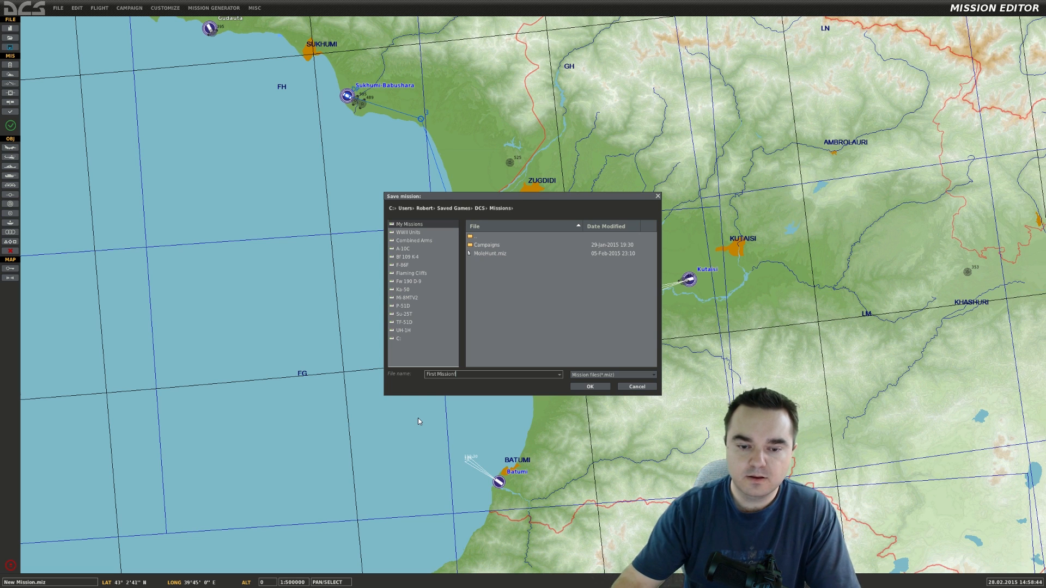
pyautogui.click(591, 387)
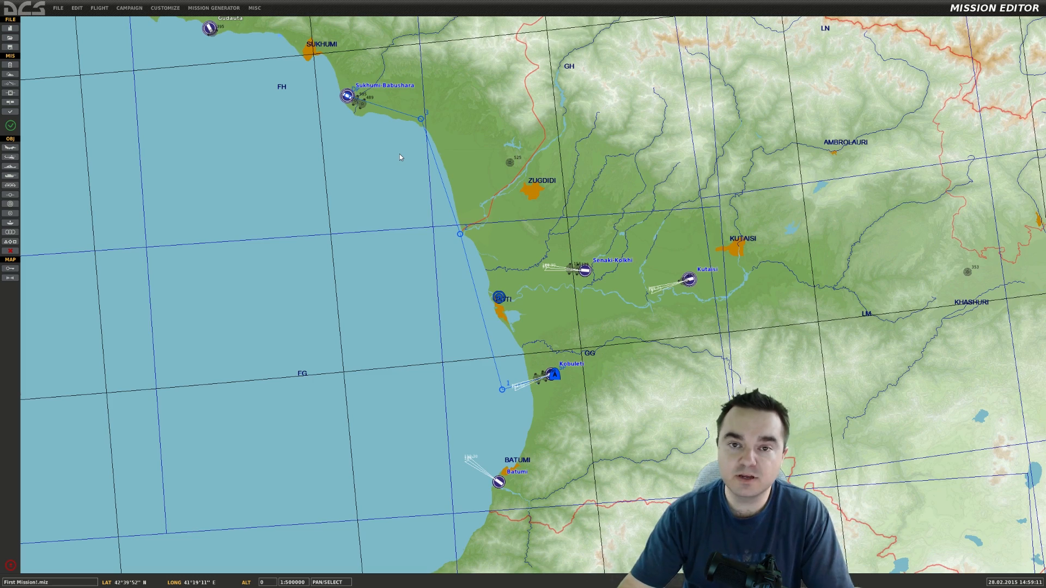
pyautogui.scroll(-2, 444, 273)
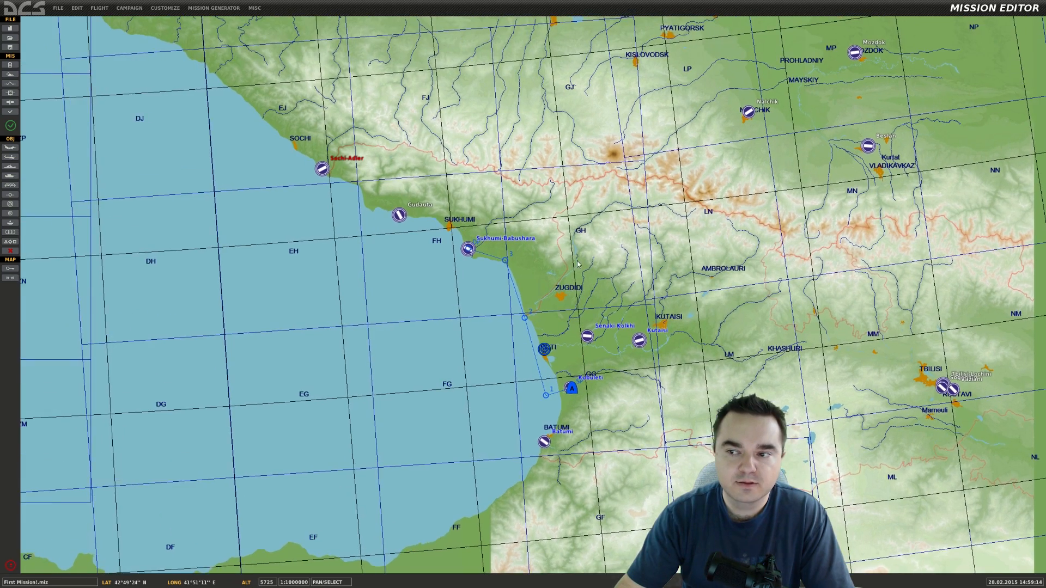
pyautogui.moveTo(578, 264); pyautogui.dragTo(588, 268)
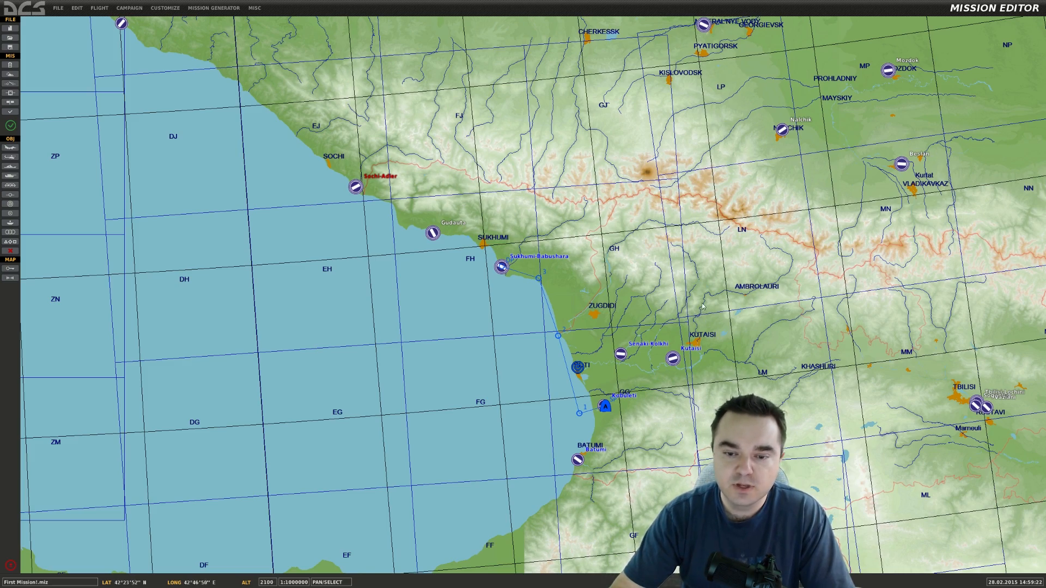
pyautogui.moveTo(696, 301); pyautogui.dragTo(681, 285)
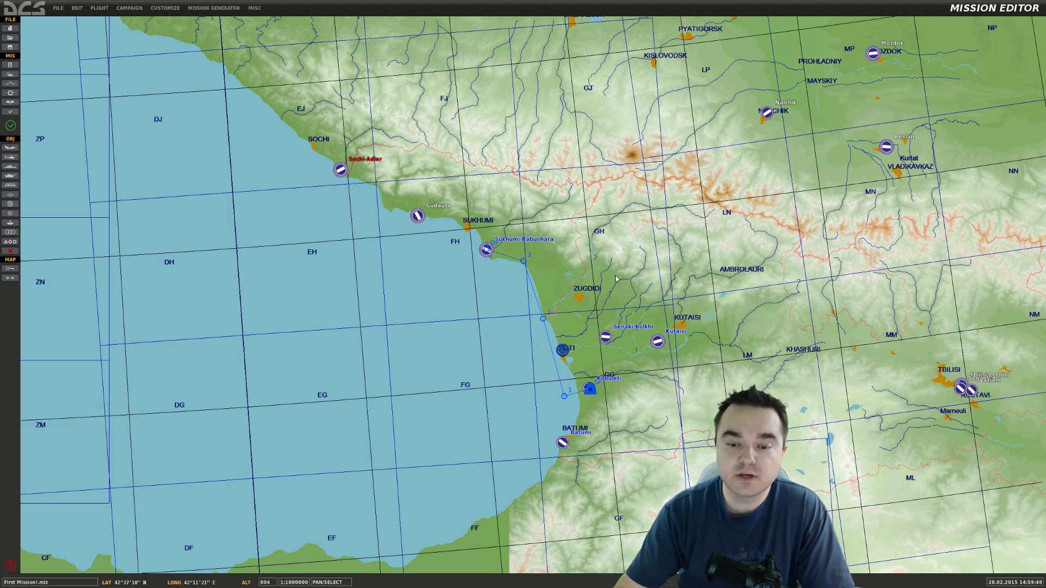
pyautogui.moveTo(660, 378); pyautogui.dragTo(688, 371)
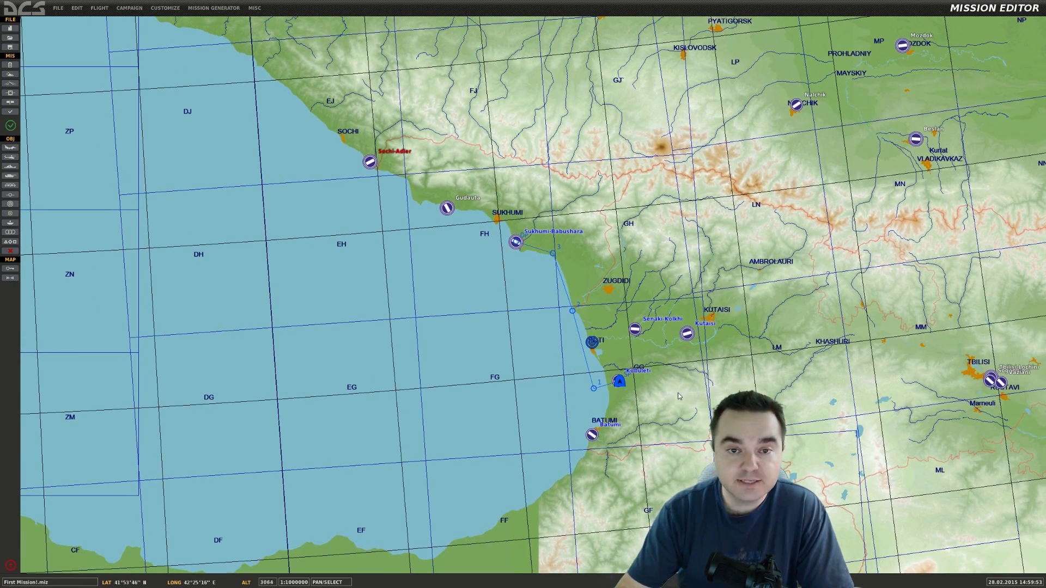